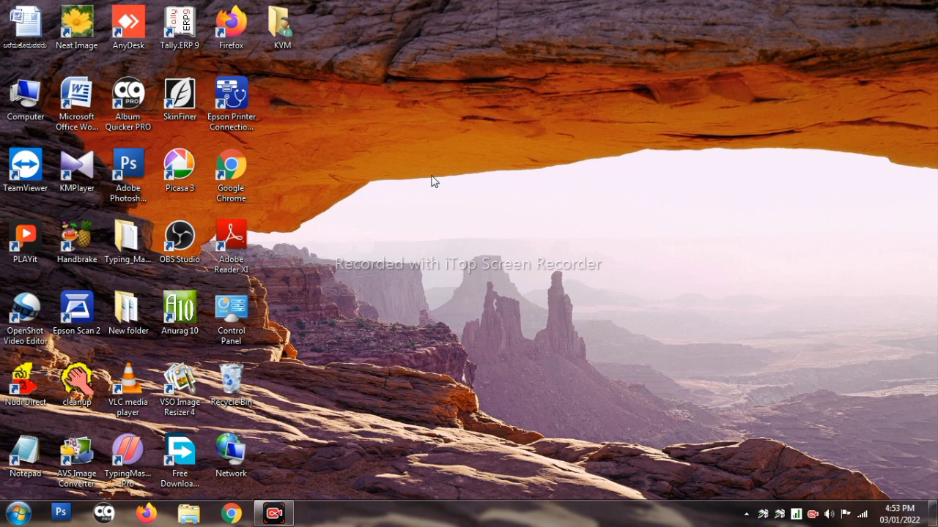
# Launch Google Chrome from its desktop shortcut
pyautogui.click(233, 171)
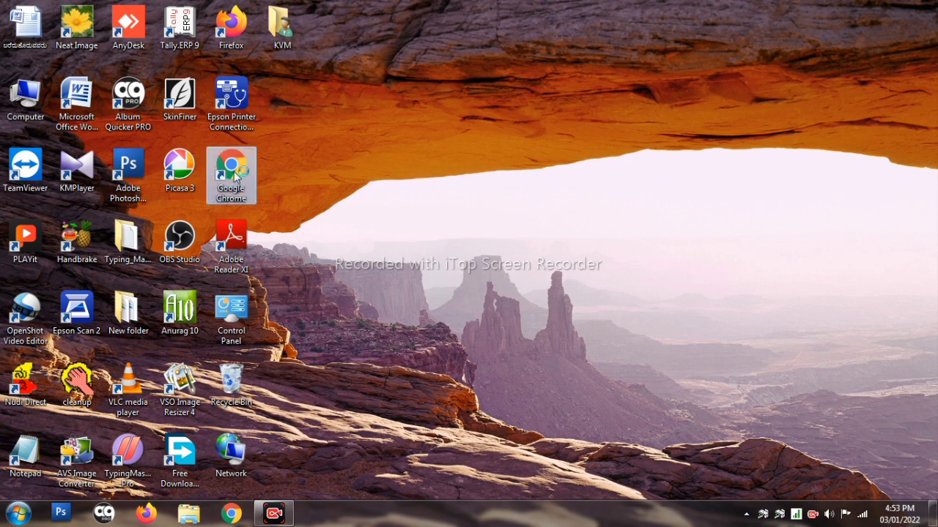
pyautogui.doubleClick(235, 170)
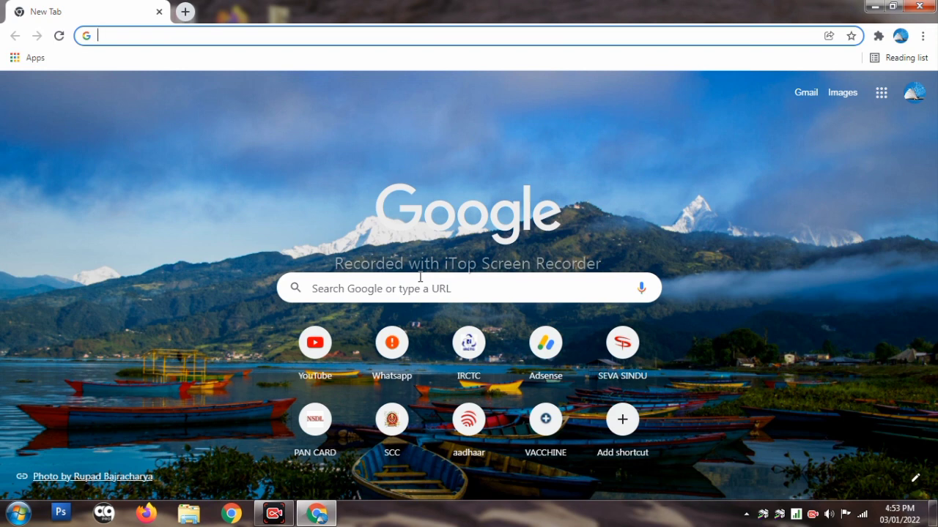
# Rerun the Google search for 'ssp', dismiss the location prompt, and open the SSP Post Matric Scholarship login result
pyautogui.click(419, 278)
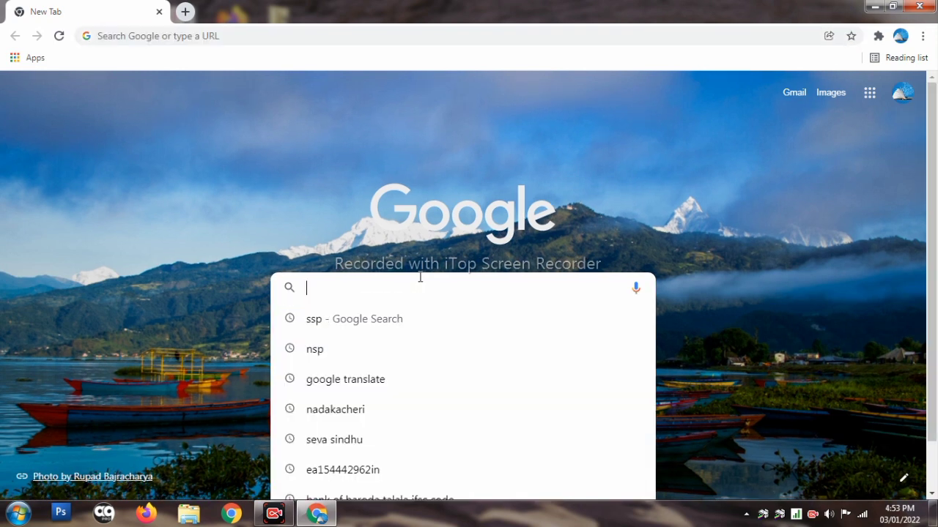
pyautogui.click(388, 317)
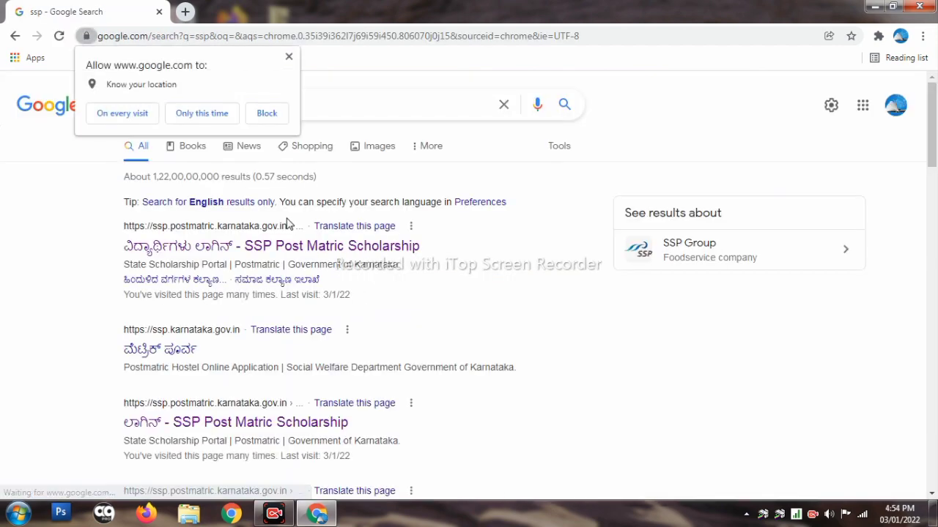
pyautogui.click(285, 61)
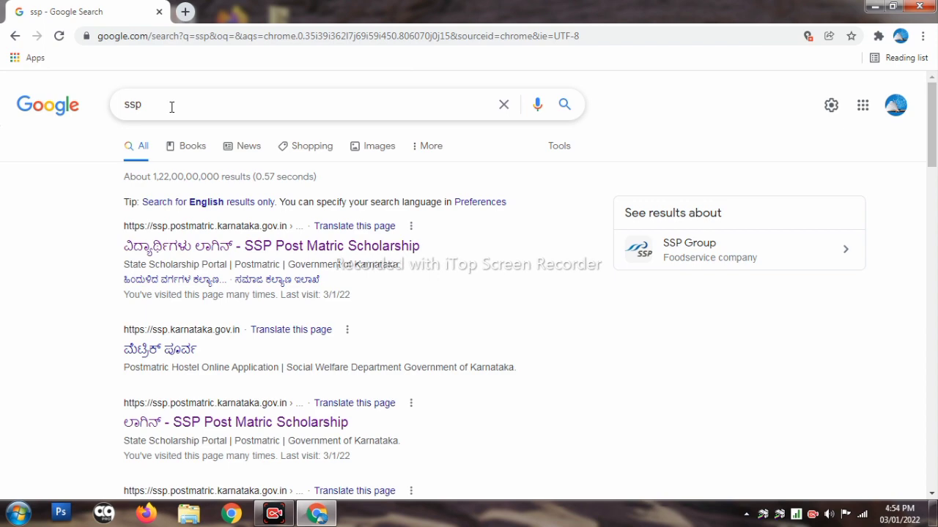
pyautogui.scroll(-1, 309, 204)
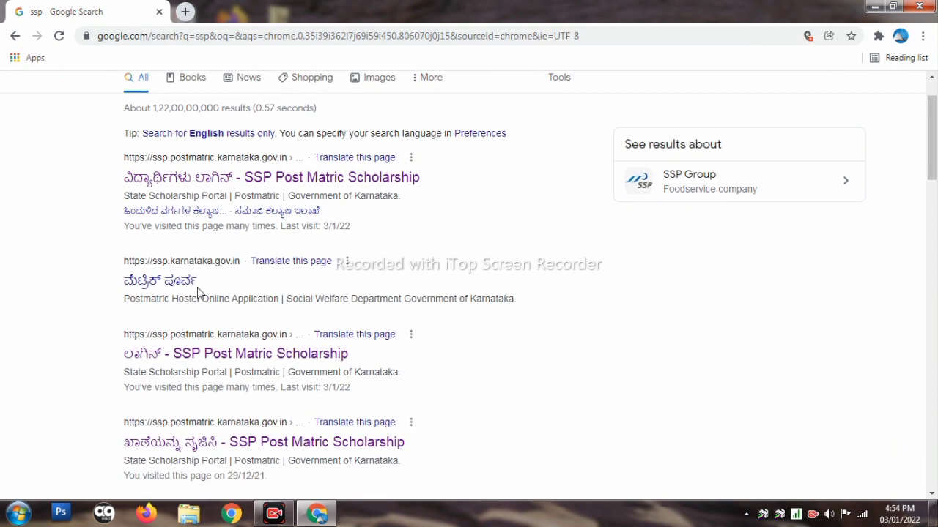
pyautogui.scroll(-1, 322, 344)
pyautogui.scroll(2, 299, 310)
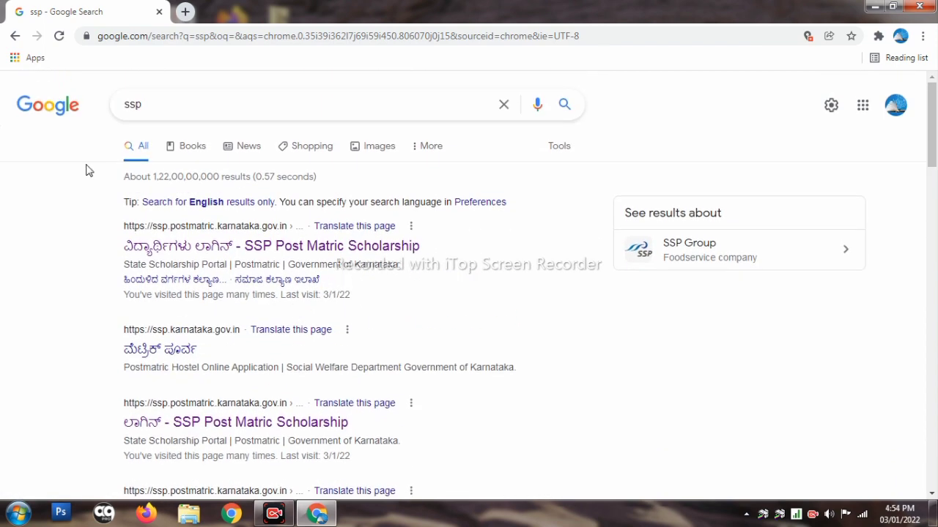
pyautogui.scroll(-1, 242, 366)
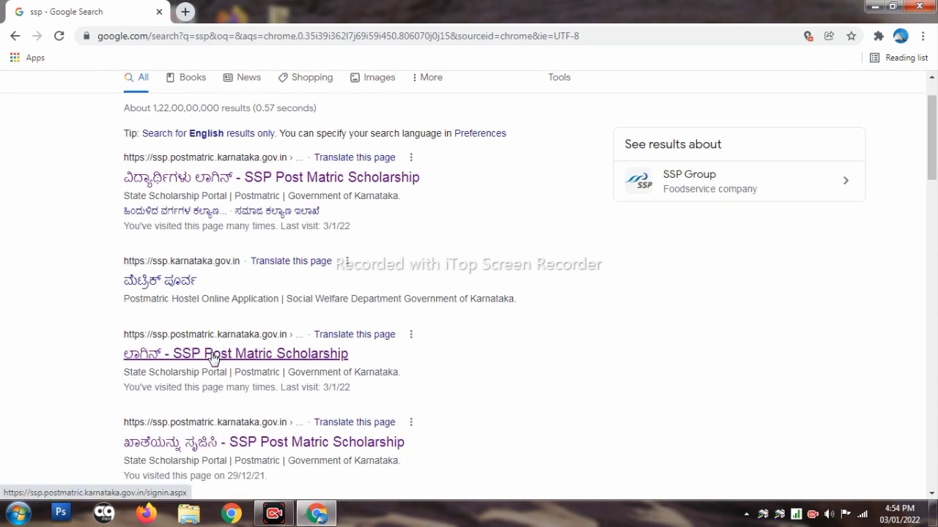
pyautogui.click(213, 358)
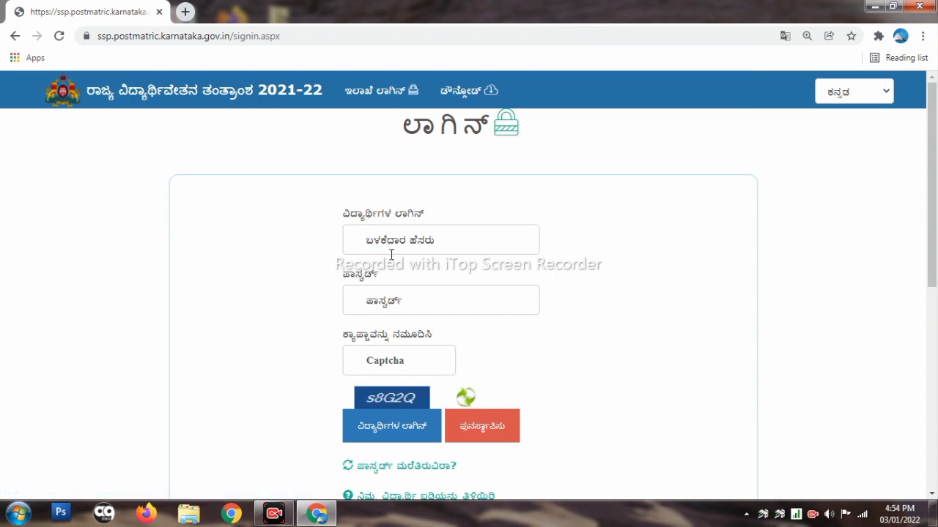
# Replace the first SSP login tab with a fresh new tab
pyautogui.scroll(-1, 406, 249)
pyautogui.scroll(1, 406, 245)
pyautogui.scroll(-1, 393, 233)
pyautogui.scroll(1, 393, 233)
pyautogui.scroll(-2, 394, 233)
pyautogui.scroll(2, 394, 233)
pyautogui.scroll(-4, 506, 307)
pyautogui.scroll(4, 501, 312)
pyautogui.click(185, 11)
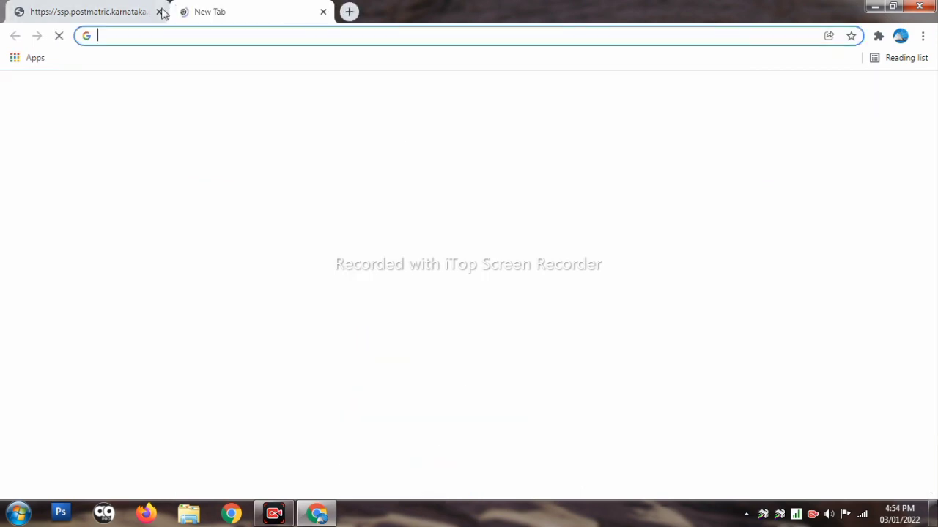
pyautogui.click(160, 12)
# Search 'ssp' again and open the first SSP Post Matric Scholarship login result
pyautogui.click(479, 287)
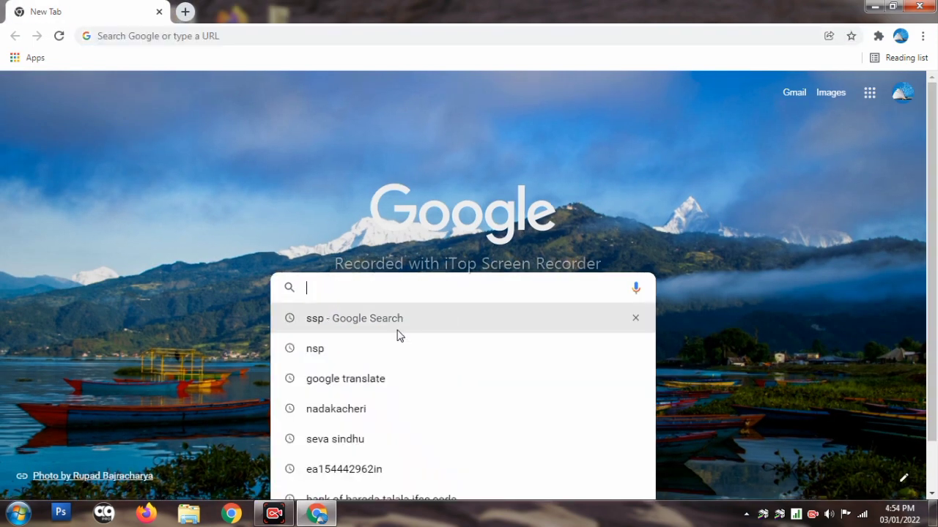
pyautogui.click(397, 329)
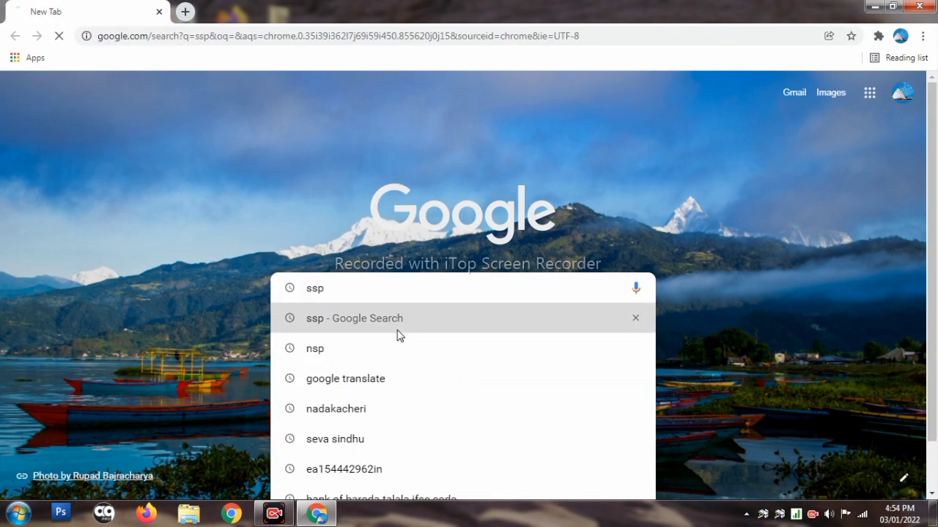
pyautogui.scroll(-1, 295, 291)
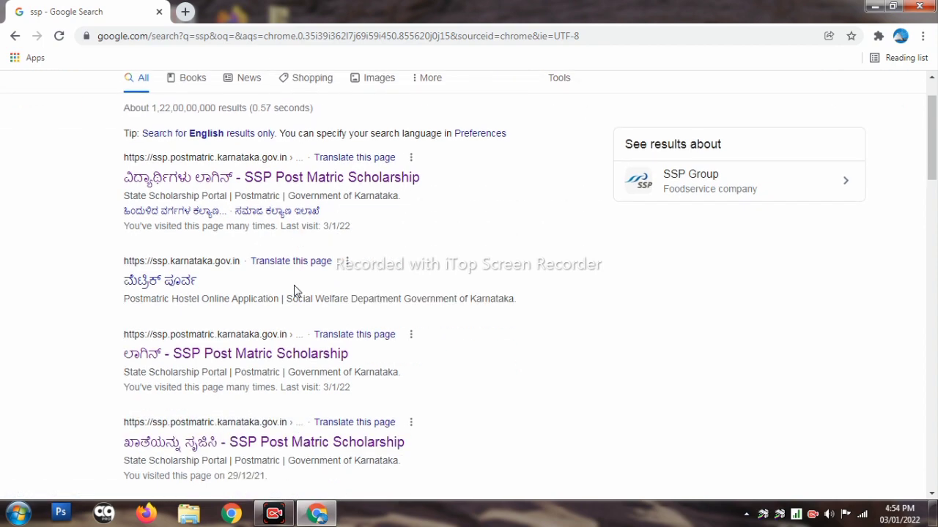
pyautogui.scroll(-3, 295, 291)
pyautogui.scroll(4, 295, 291)
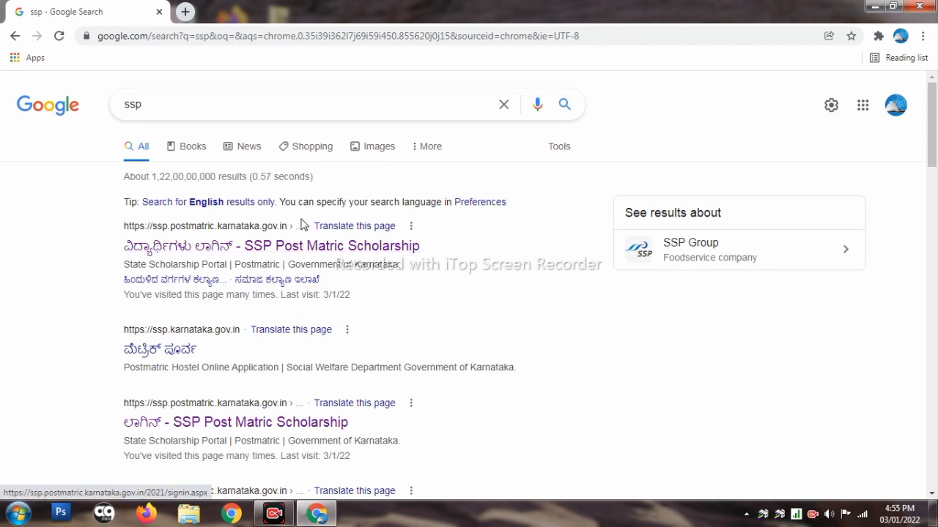
pyautogui.click(299, 247)
# Go to the portal's Create Account page, which asks whether the student has an Aadhaar
pyautogui.scroll(-5, 391, 241)
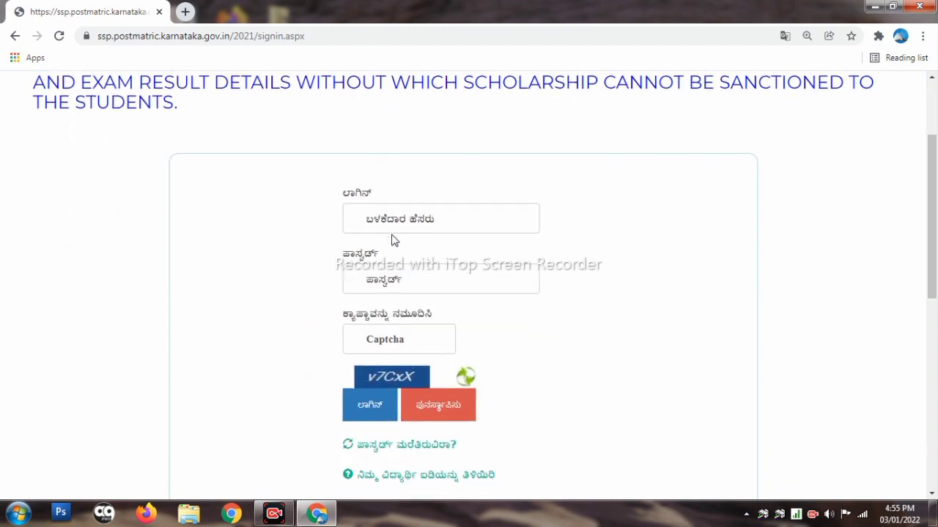
pyautogui.scroll(5, 423, 252)
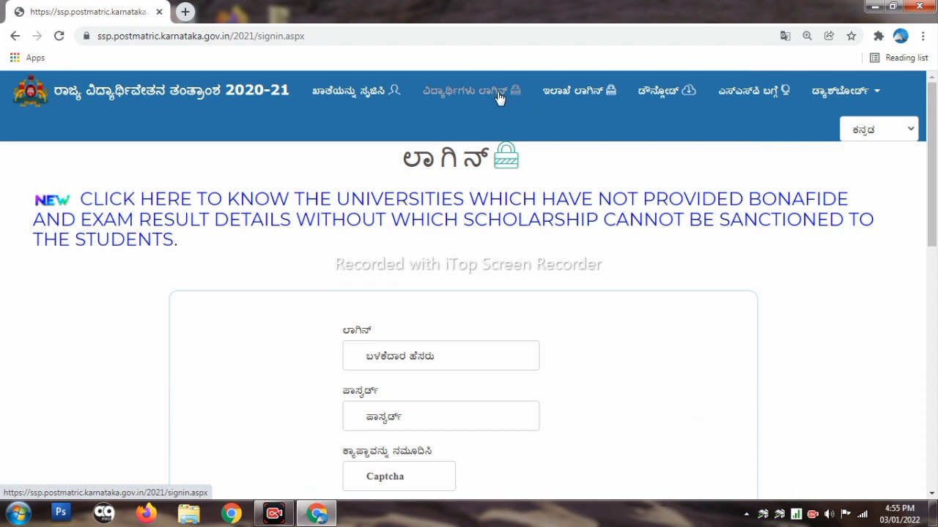
pyautogui.click(362, 97)
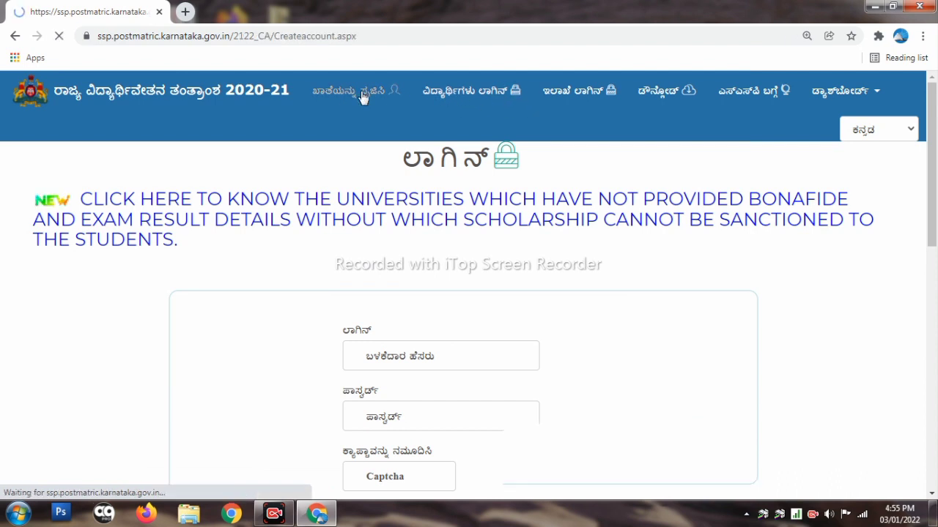
pyautogui.scroll(-1, 440, 220)
pyautogui.scroll(1, 466, 252)
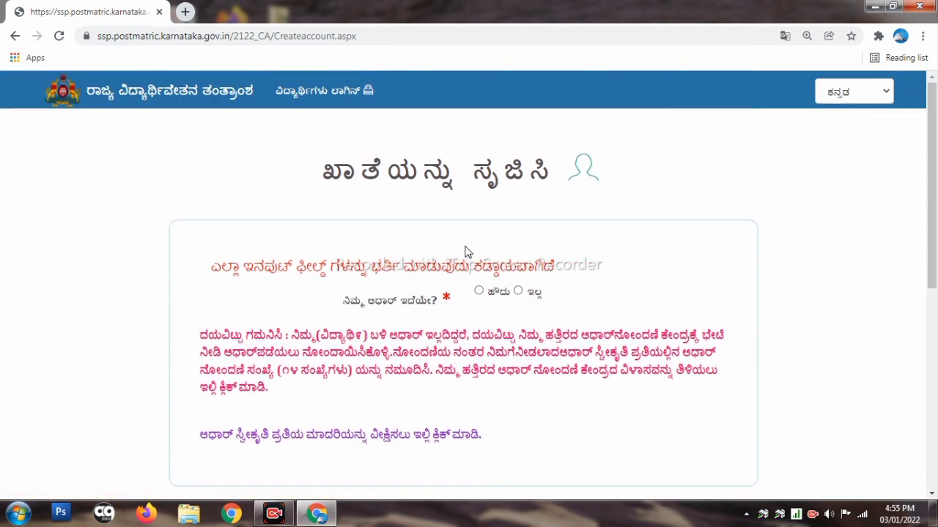
pyautogui.scroll(-2, 487, 305)
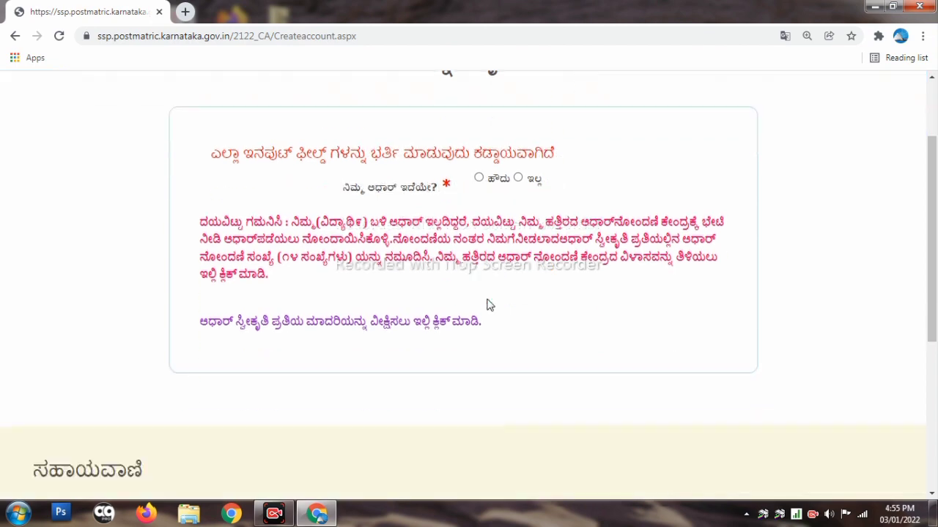
pyautogui.scroll(2, 488, 303)
pyautogui.click(487, 293)
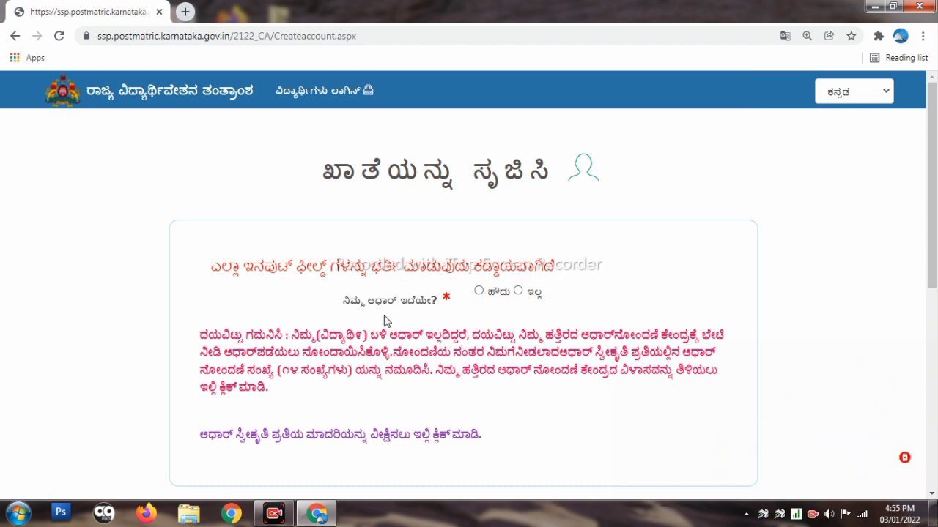
pyautogui.click(478, 291)
pyautogui.scroll(-1, 482, 297)
pyautogui.scroll(-3, 481, 297)
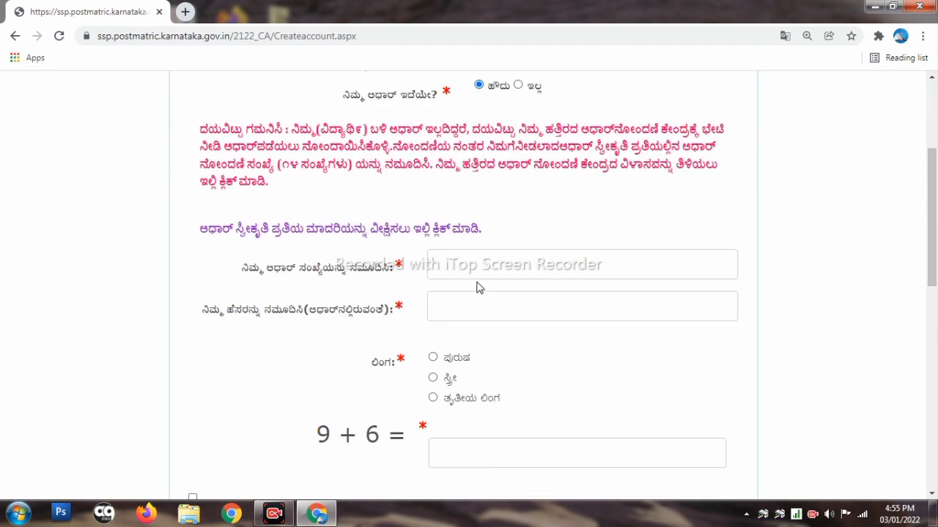
pyautogui.scroll(-1, 476, 286)
pyautogui.click(469, 197)
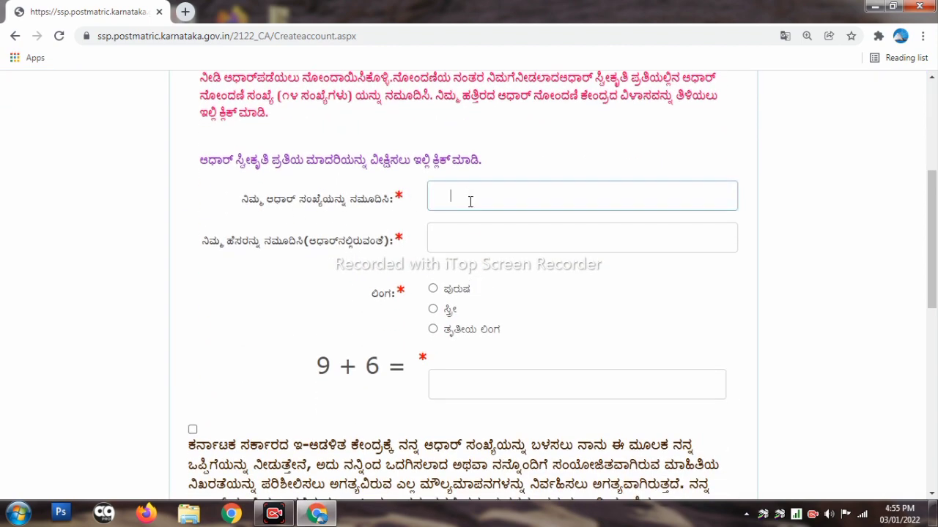
pyautogui.click(464, 241)
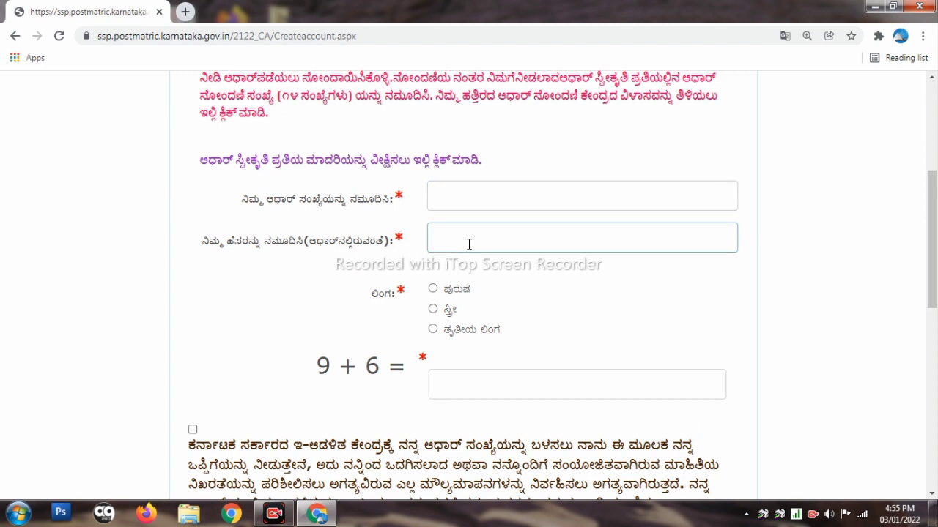
pyautogui.scroll(-1, 468, 244)
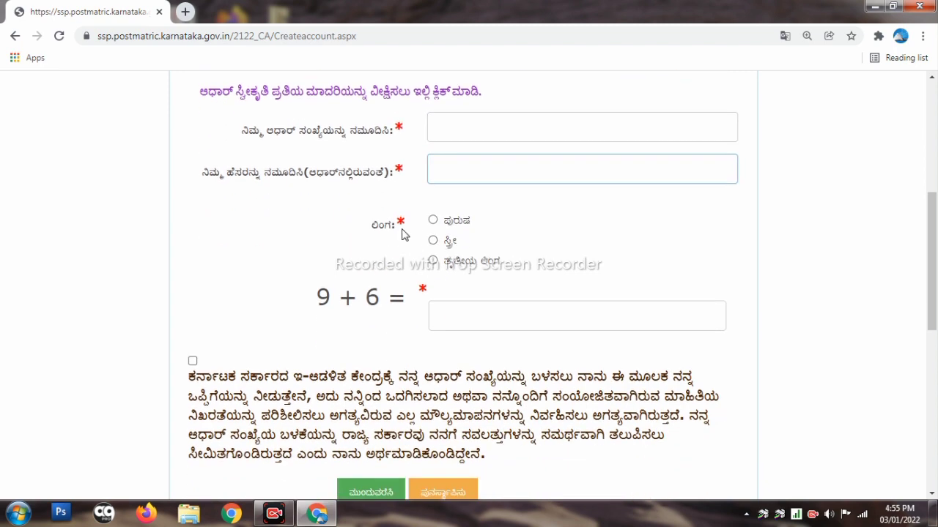
pyautogui.click(433, 220)
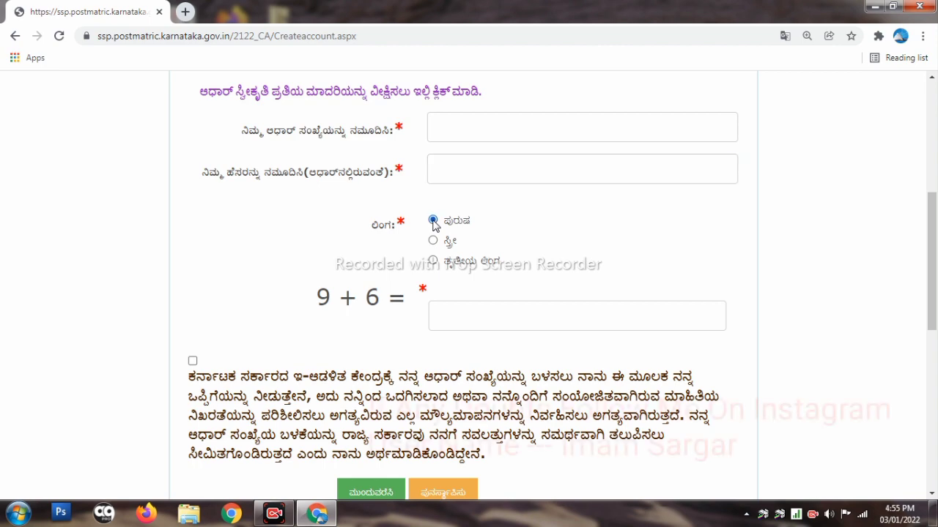
pyautogui.scroll(-2, 423, 284)
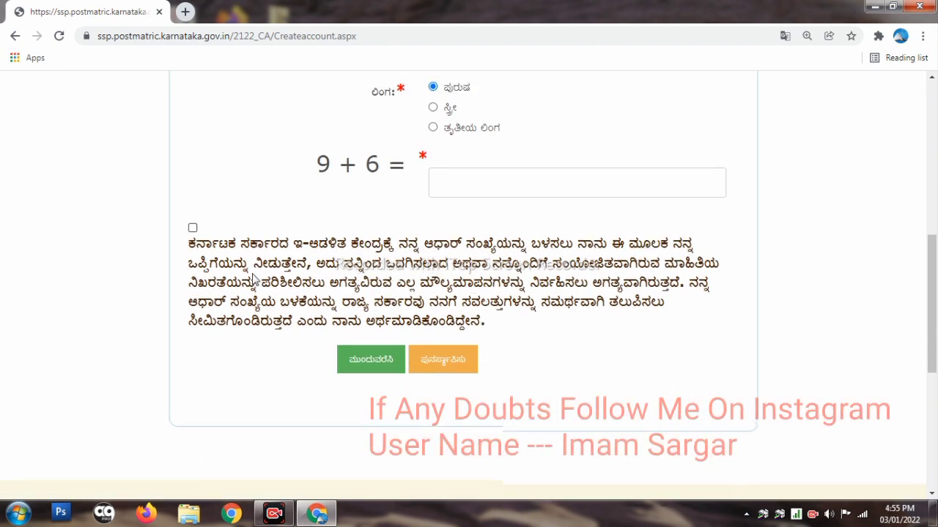
pyautogui.scroll(2, 622, 270)
pyautogui.scroll(-2, 241, 306)
pyautogui.click(192, 223)
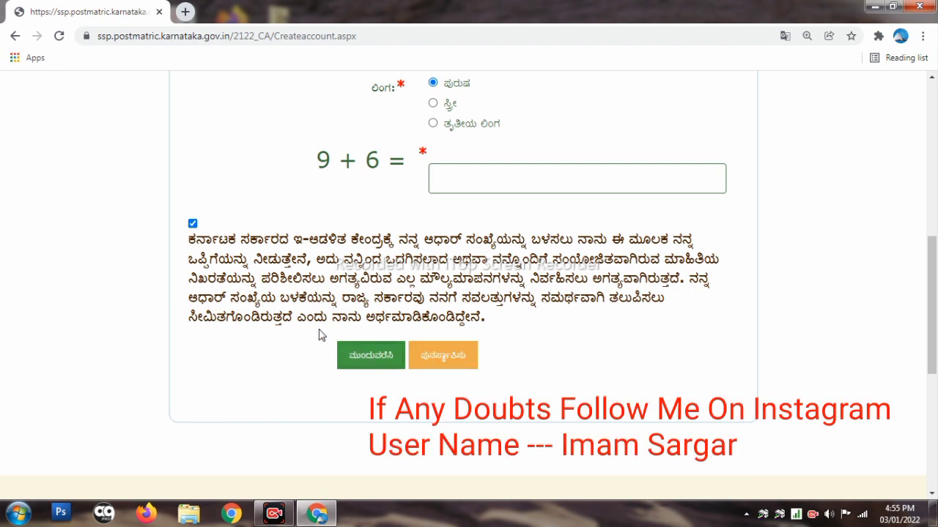
pyautogui.scroll(2, 318, 334)
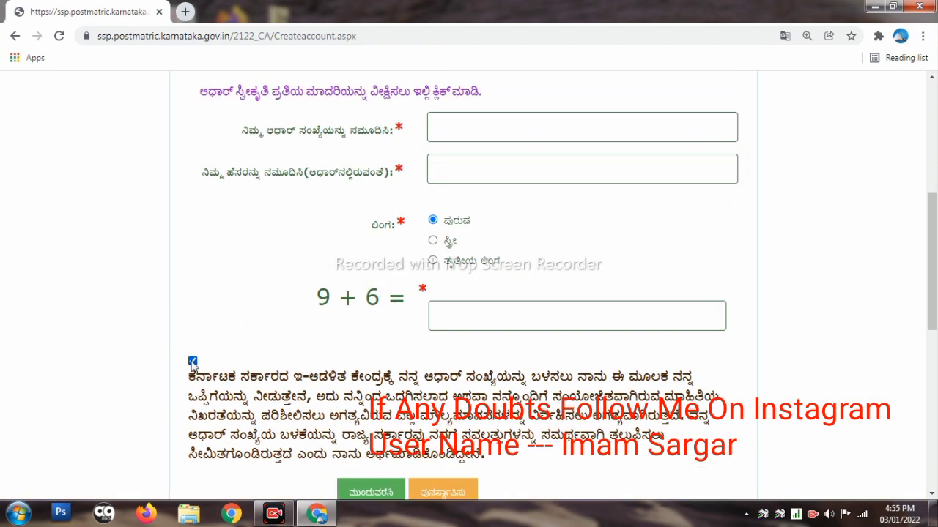
pyautogui.scroll(-3, 493, 371)
pyautogui.click(370, 286)
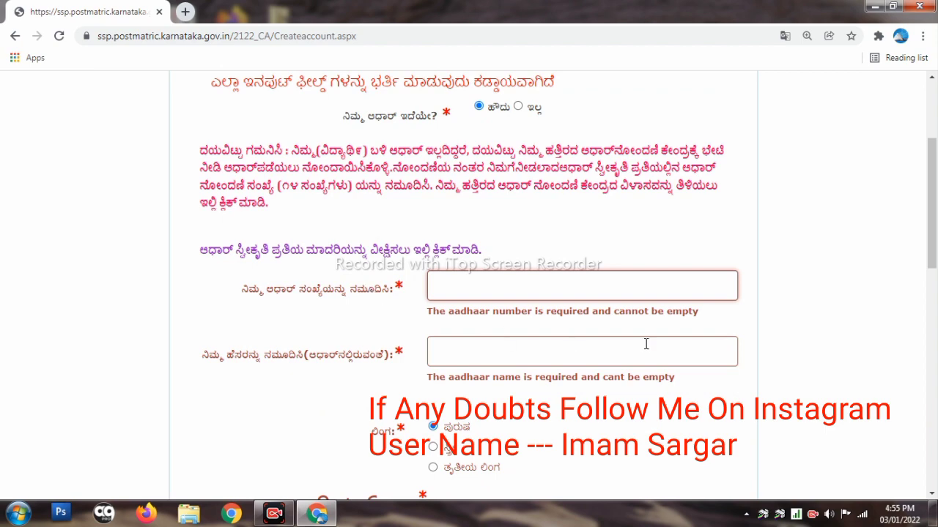
pyautogui.scroll(3, 592, 303)
pyautogui.scroll(-4, 596, 325)
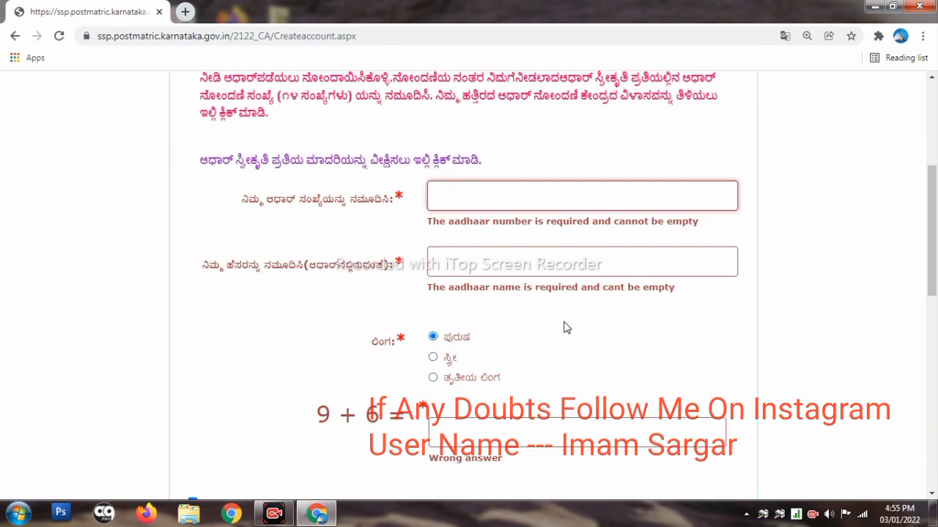
pyautogui.scroll(-2, 567, 330)
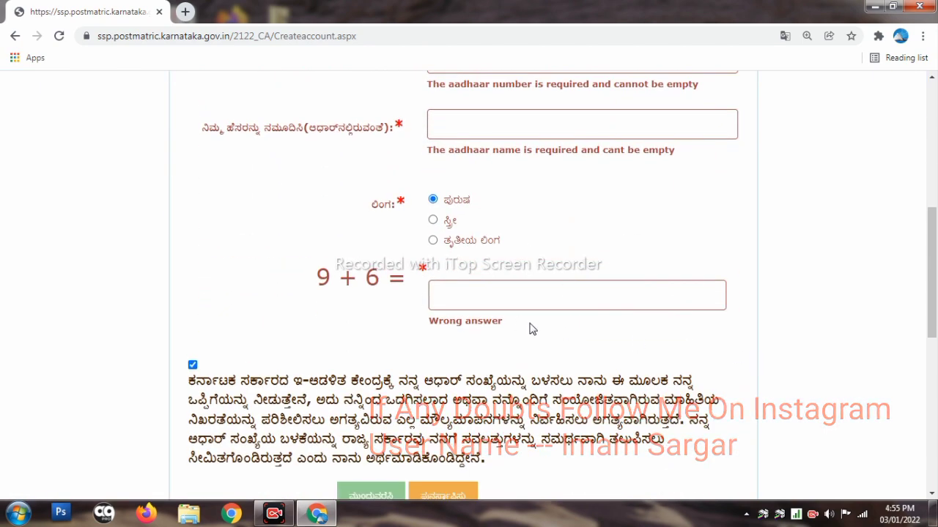
pyautogui.scroll(-1, 532, 330)
pyautogui.scroll(3, 503, 327)
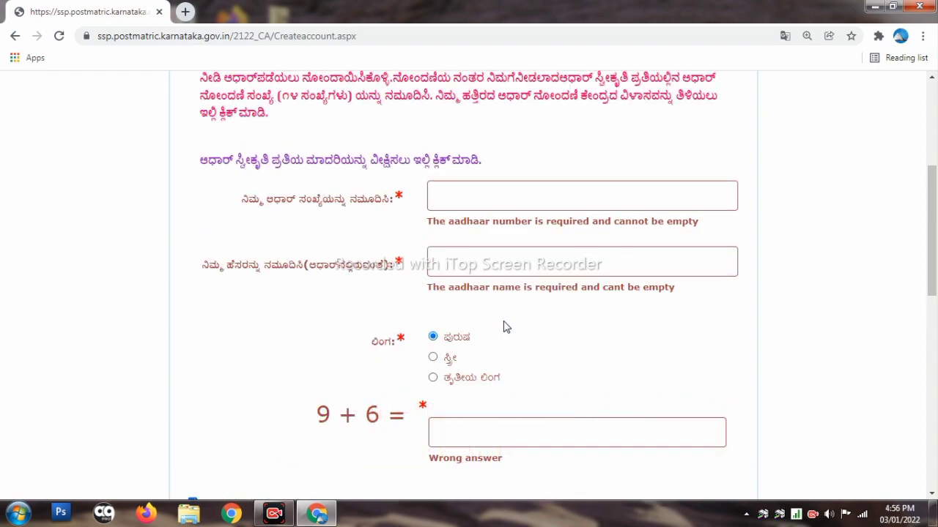
pyautogui.scroll(3, 503, 326)
pyautogui.scroll(-5, 503, 327)
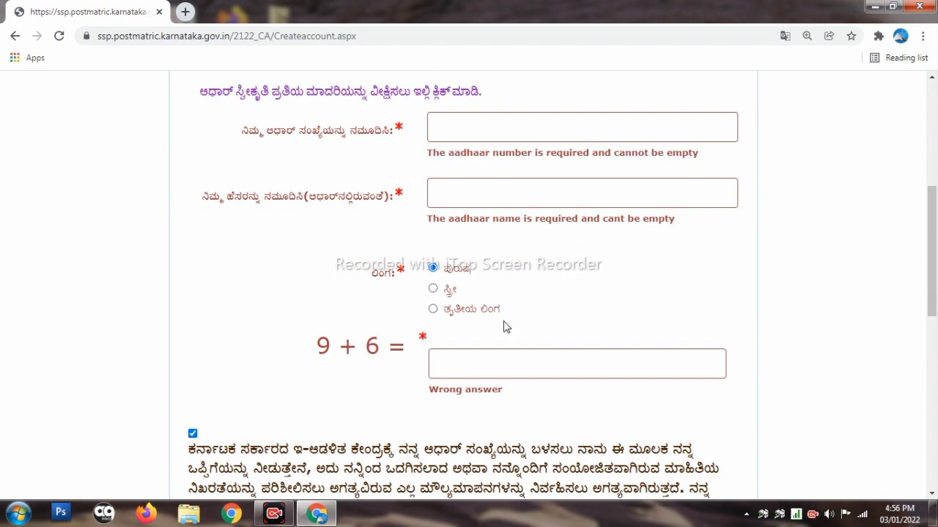
pyautogui.scroll(1, 503, 327)
pyautogui.scroll(5, 503, 327)
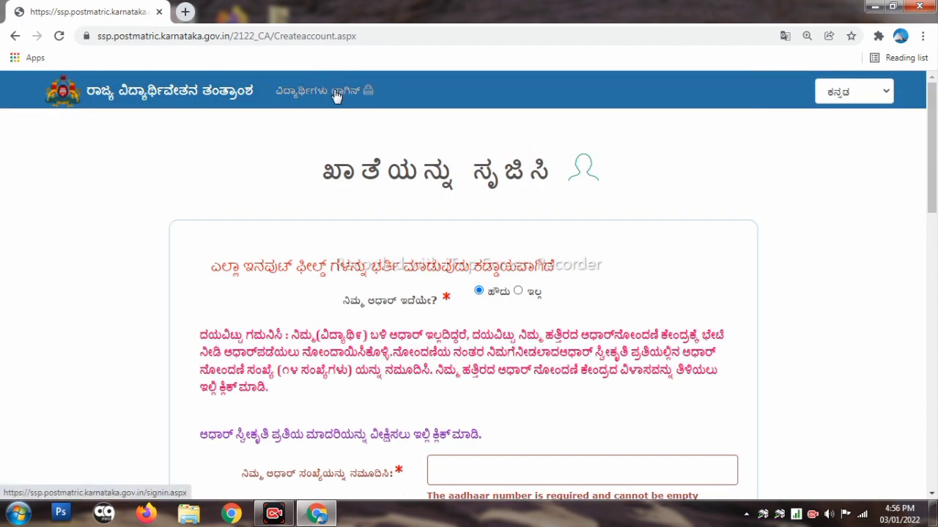
# On the Student Login page, enter the student ID in the login field and move to the password field
pyautogui.click(336, 96)
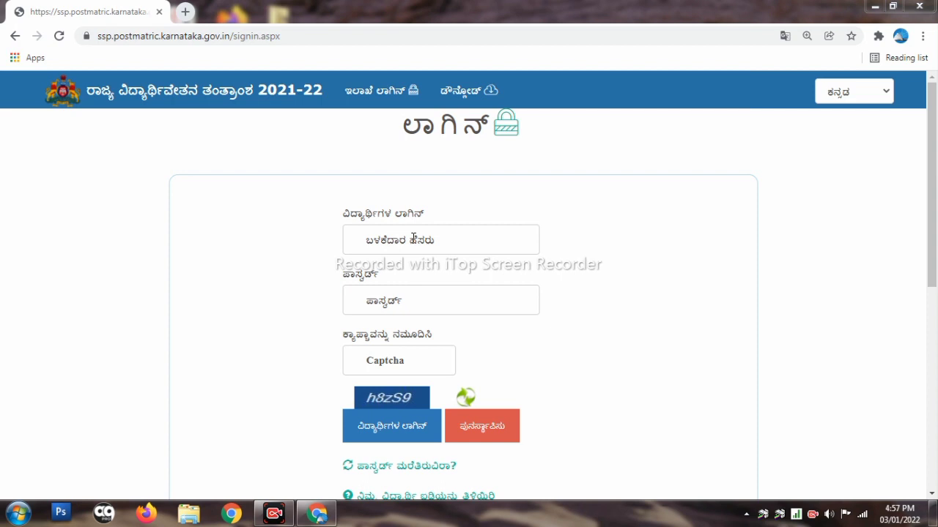
pyautogui.click(414, 238)
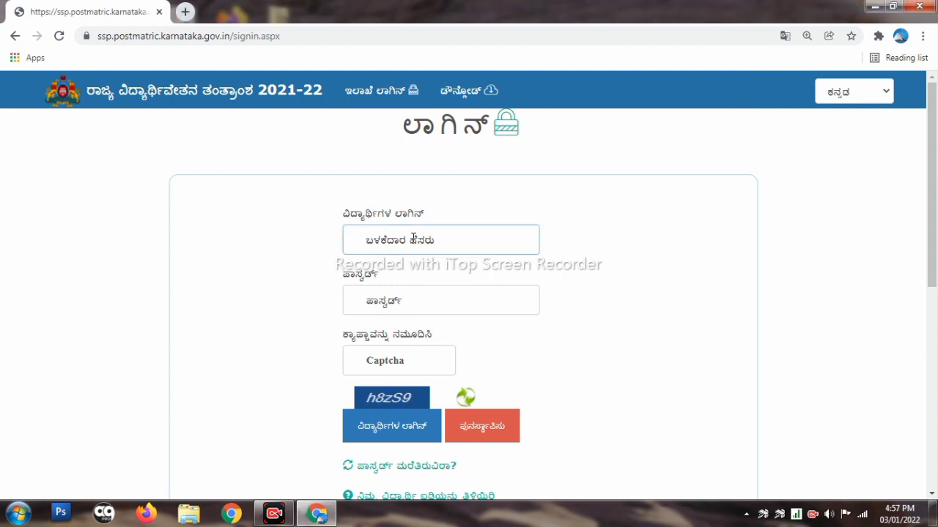
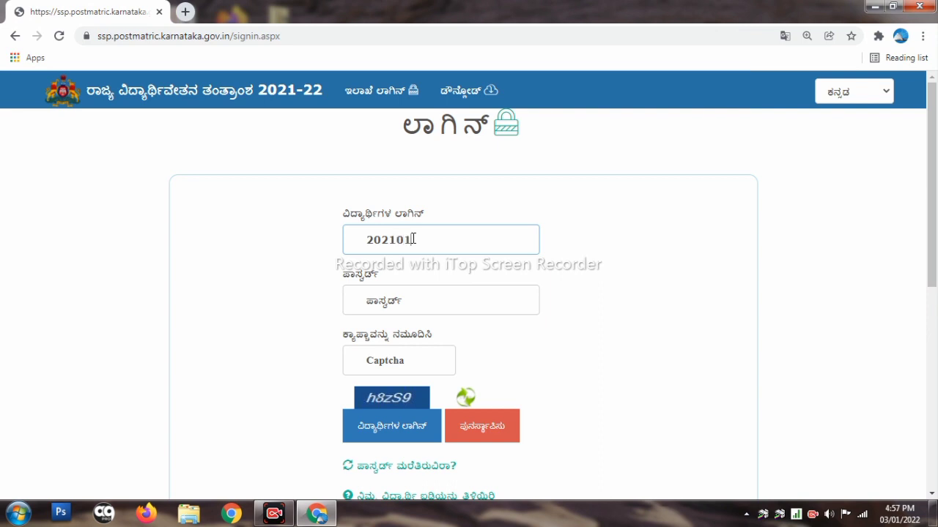
pyautogui.click(425, 307)
pyautogui.scroll(-1, 414, 297)
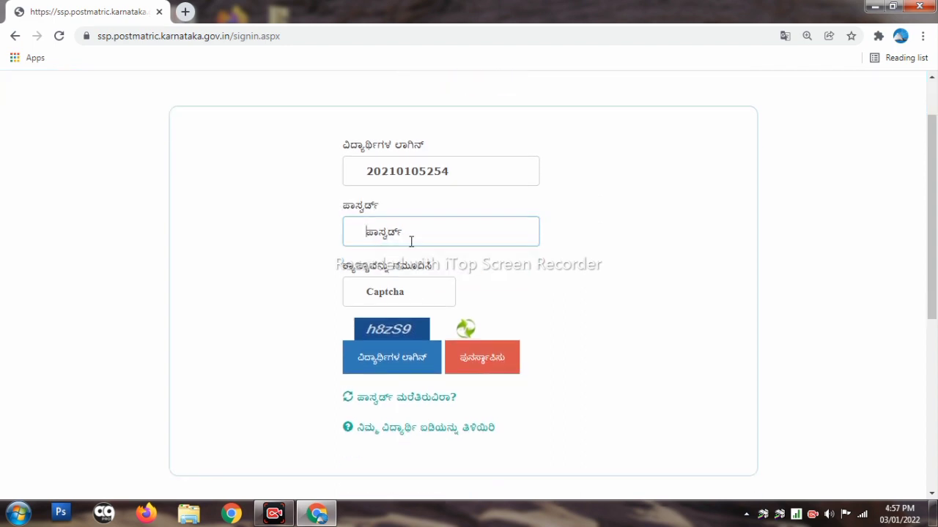
pyautogui.scroll(-2, 406, 286)
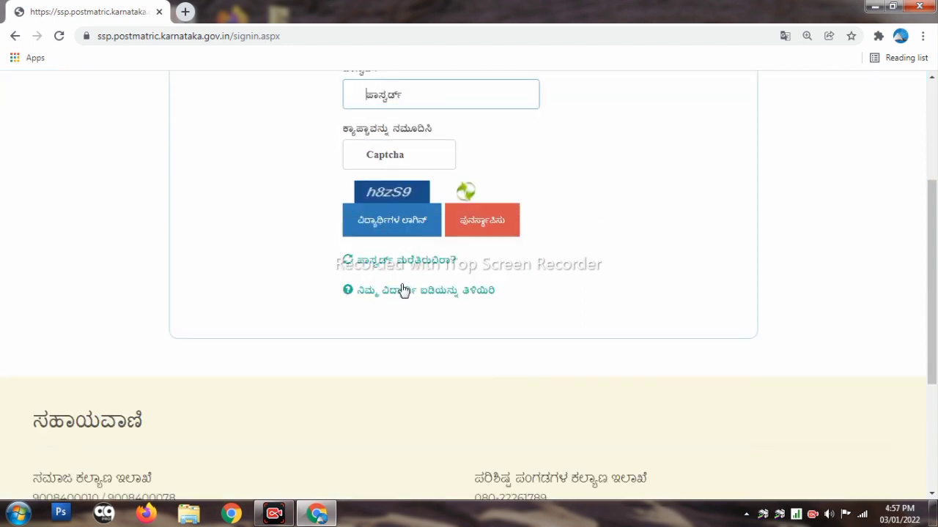
pyautogui.scroll(3, 418, 194)
pyautogui.scroll(-3, 405, 300)
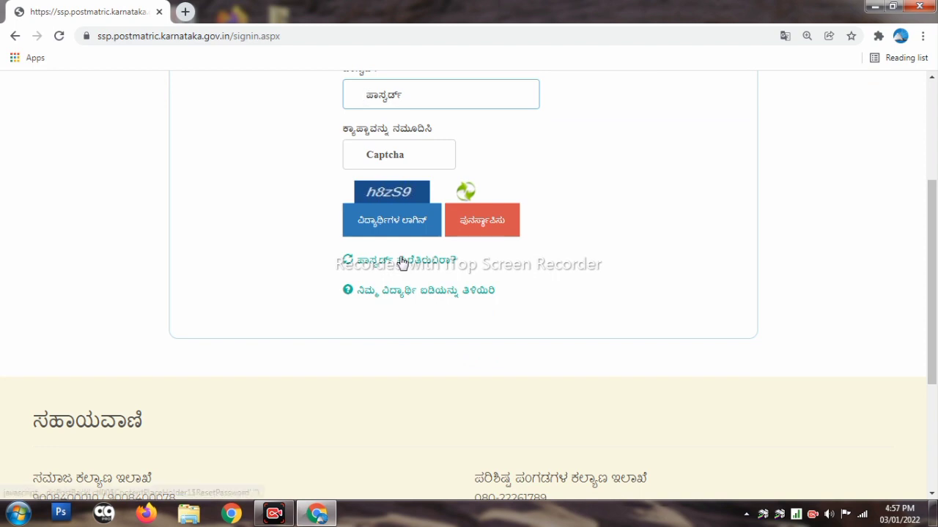
# Request a password-reset OTP for the student ID through Forgot Password
pyautogui.click(401, 262)
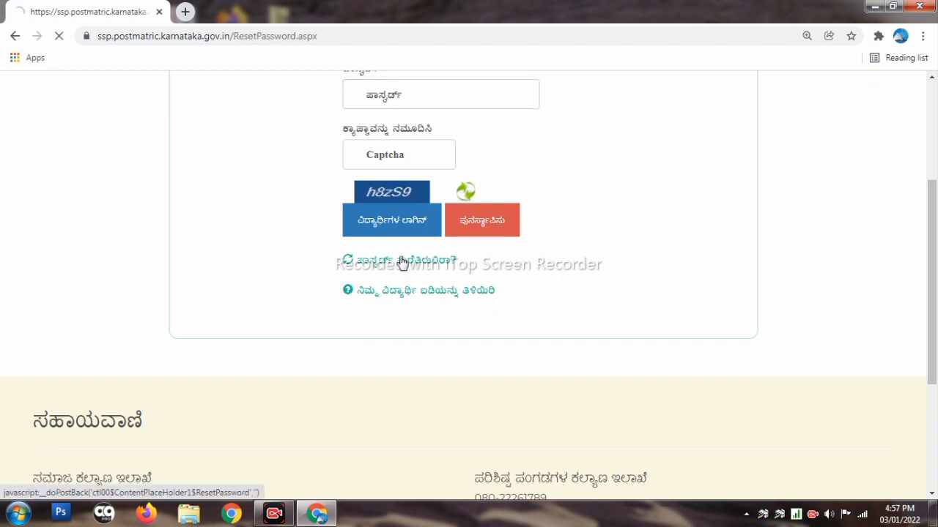
pyautogui.click(618, 220)
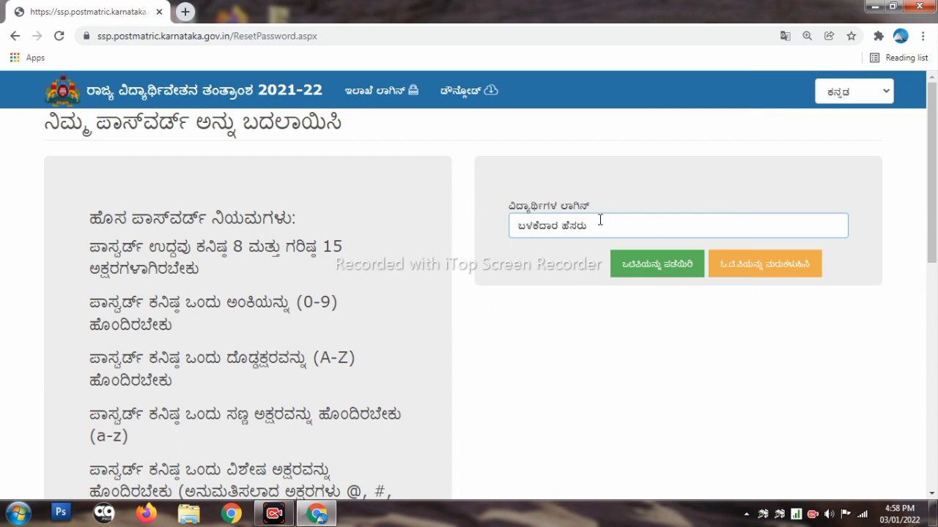
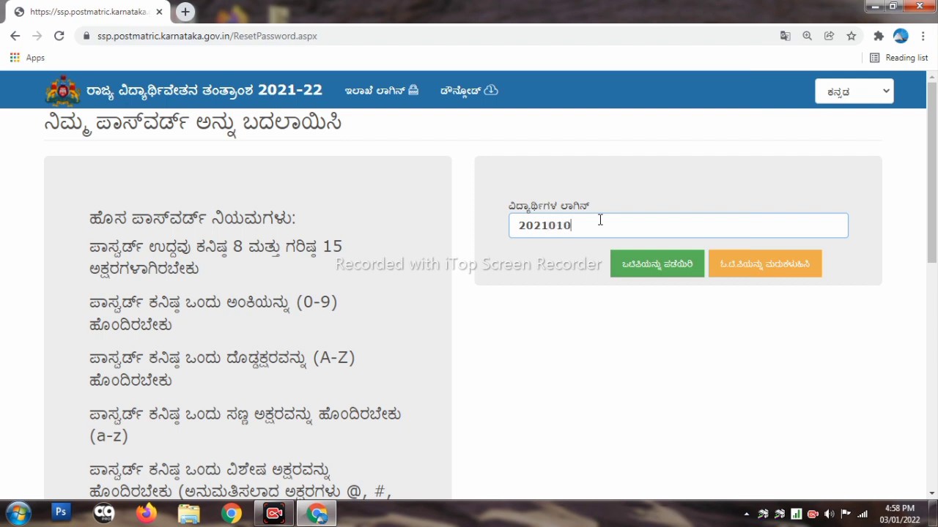
pyautogui.click(651, 269)
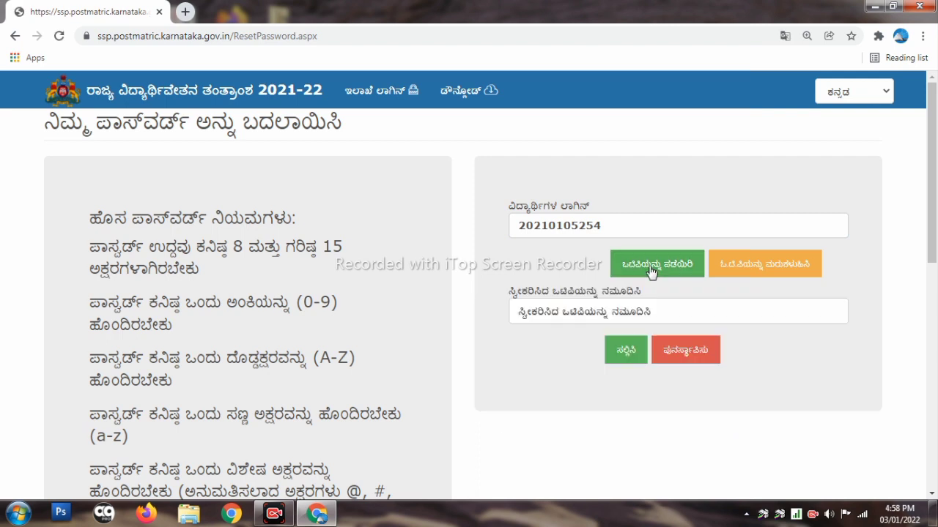
pyautogui.scroll(-1, 603, 270)
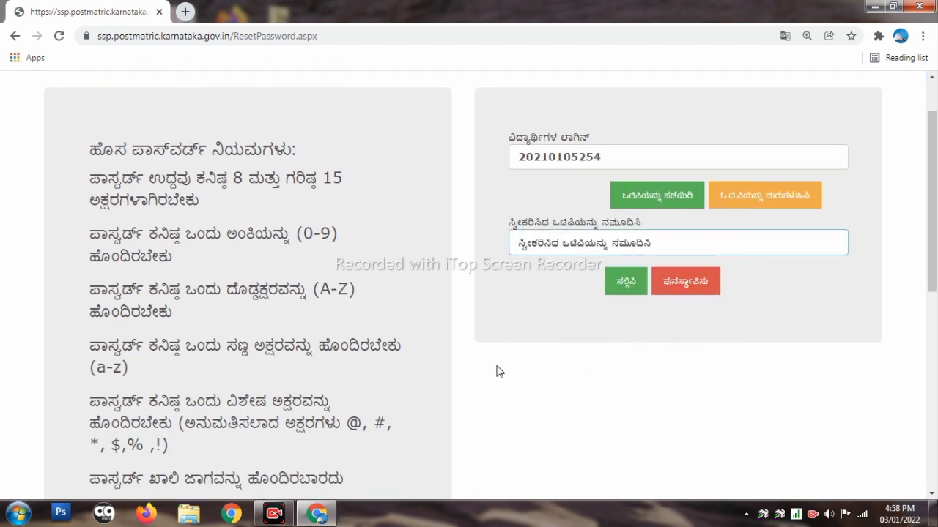
pyautogui.scroll(-2, 745, 333)
pyautogui.scroll(2, 674, 337)
pyautogui.scroll(-3, 667, 356)
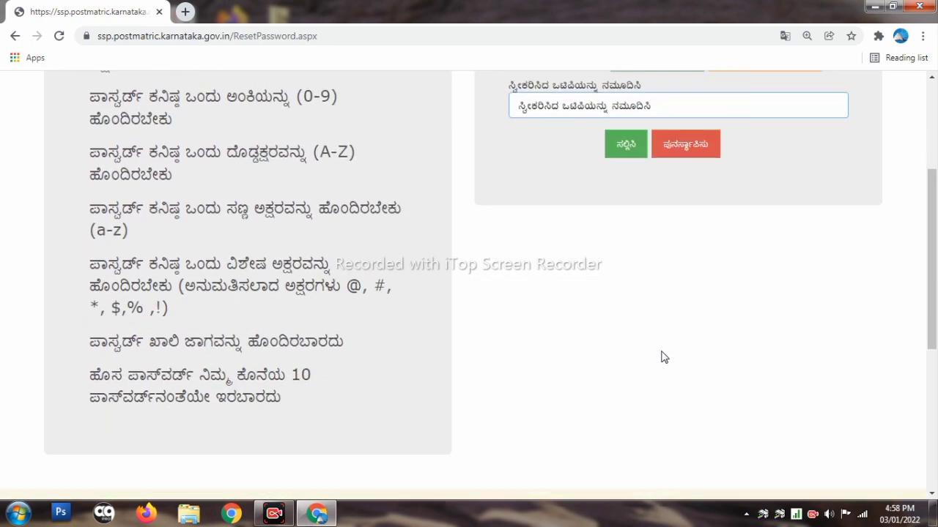
pyautogui.scroll(1, 624, 342)
pyautogui.scroll(3, 692, 336)
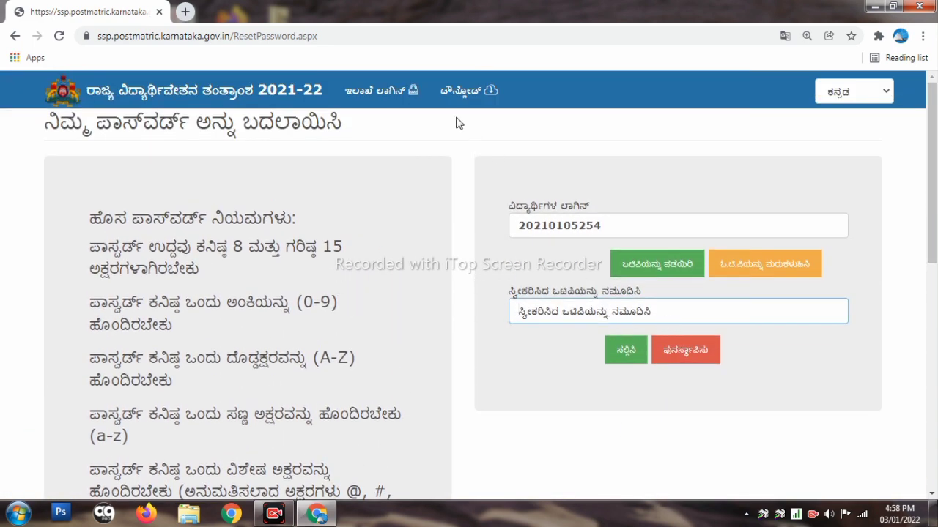
pyautogui.click(6, 42)
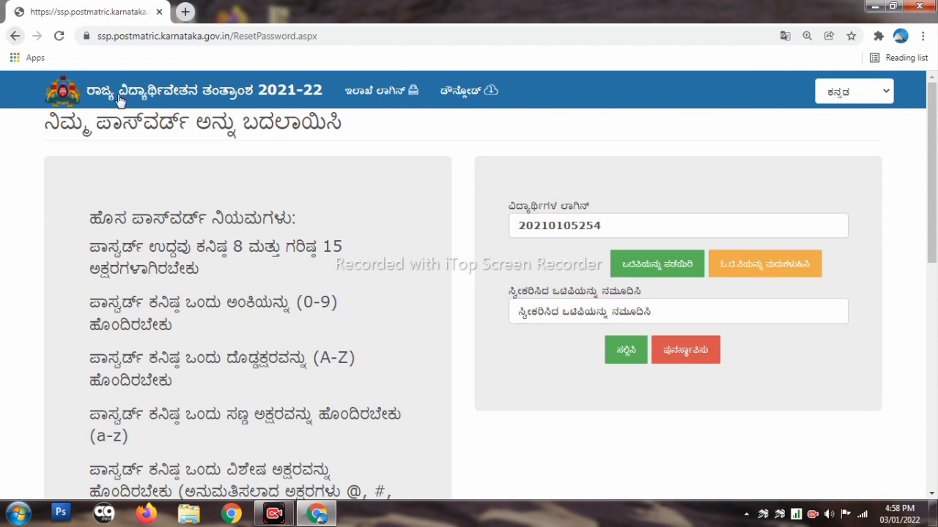
# Reopen the SSP Post Matric Scholarship login page in a fresh tab via a Google 'ssp' search
pyautogui.click(184, 12)
pyautogui.click(159, 11)
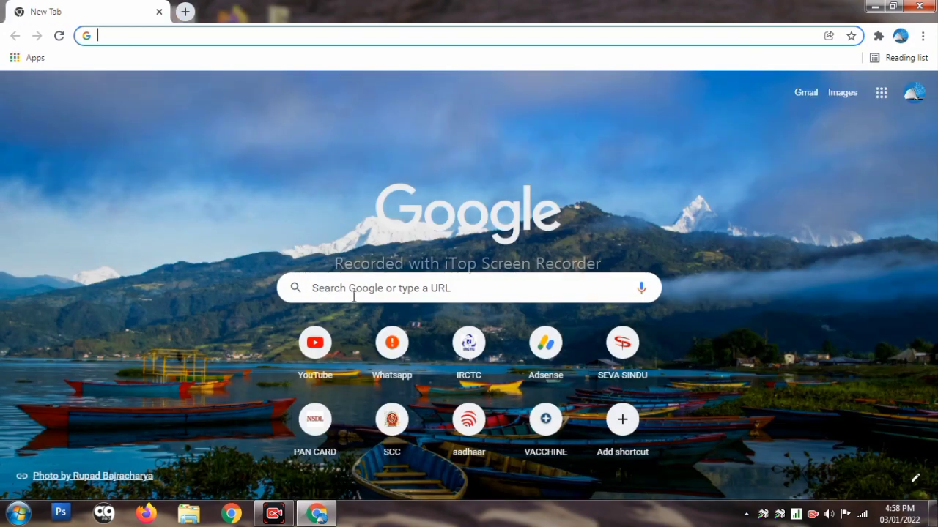
pyautogui.click(347, 288)
pyautogui.click(359, 319)
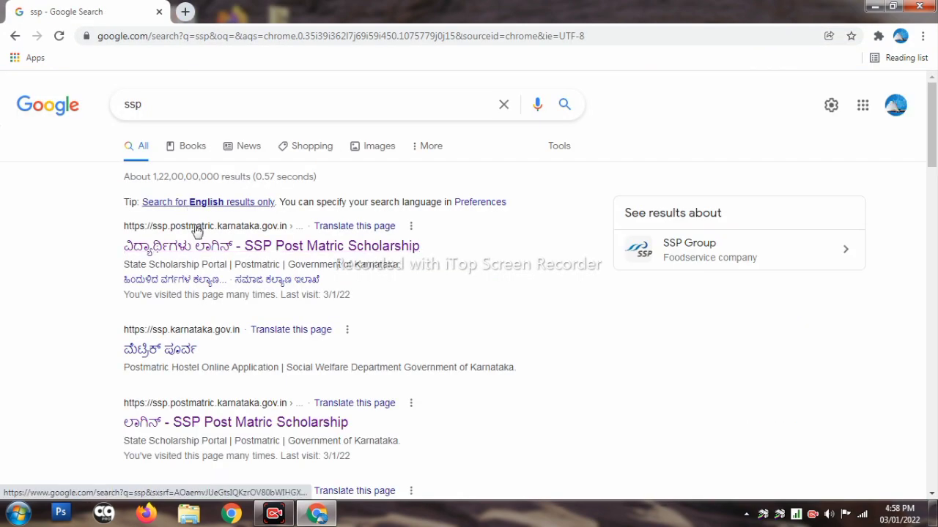
pyautogui.click(210, 249)
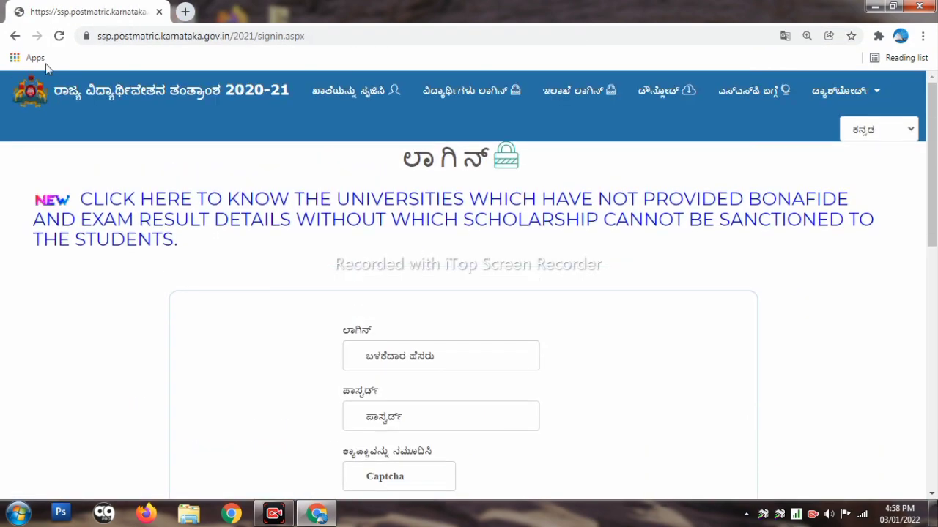
pyautogui.click(184, 11)
pyautogui.click(159, 12)
pyautogui.click(370, 287)
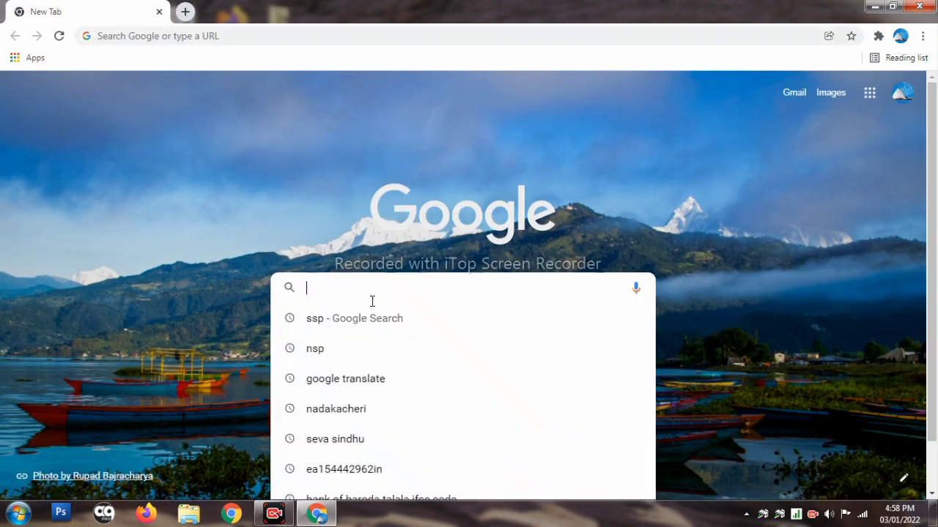
pyautogui.click(386, 319)
pyautogui.scroll(-3, 230, 329)
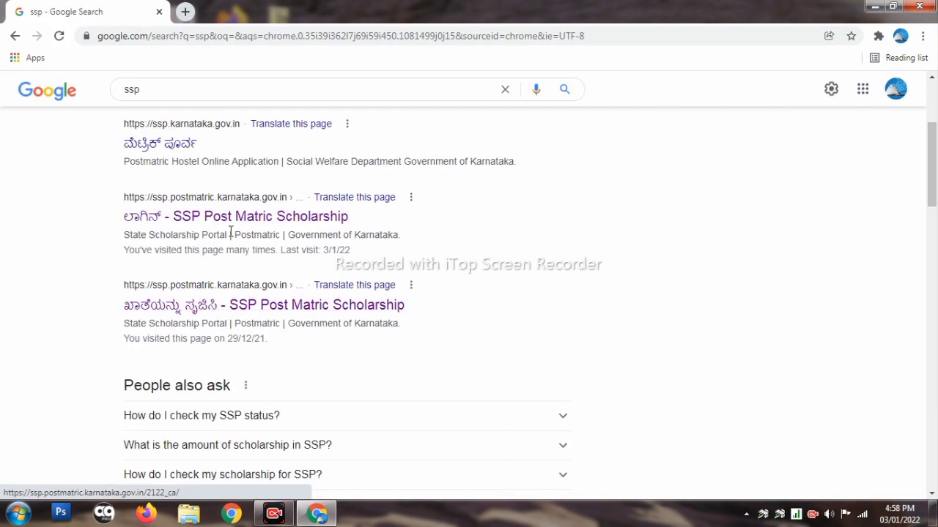
pyautogui.click(236, 219)
# Log in with the student ID, the account password and the captcha
pyautogui.click(404, 233)
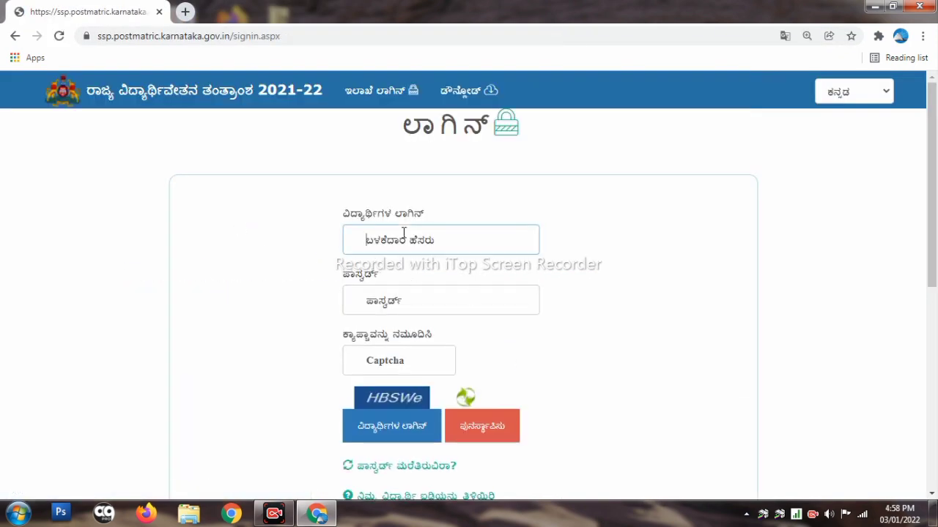
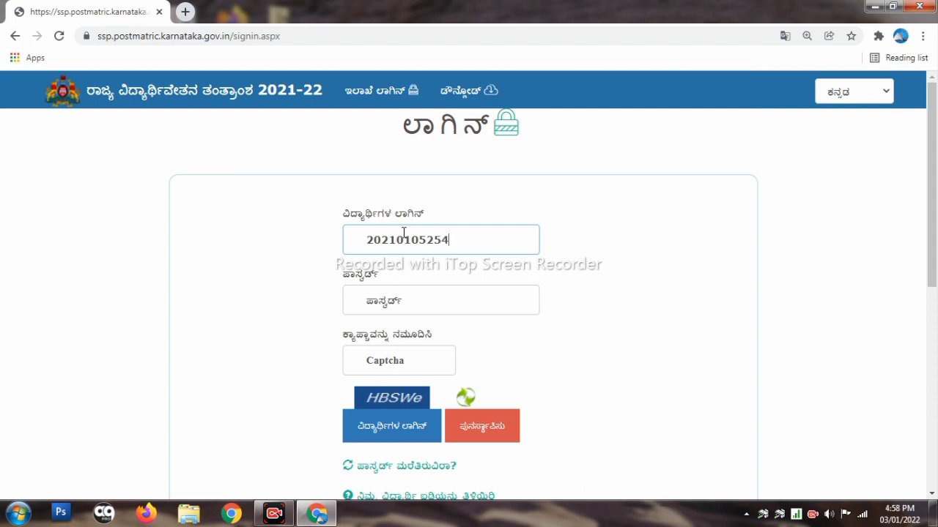
pyautogui.click(404, 303)
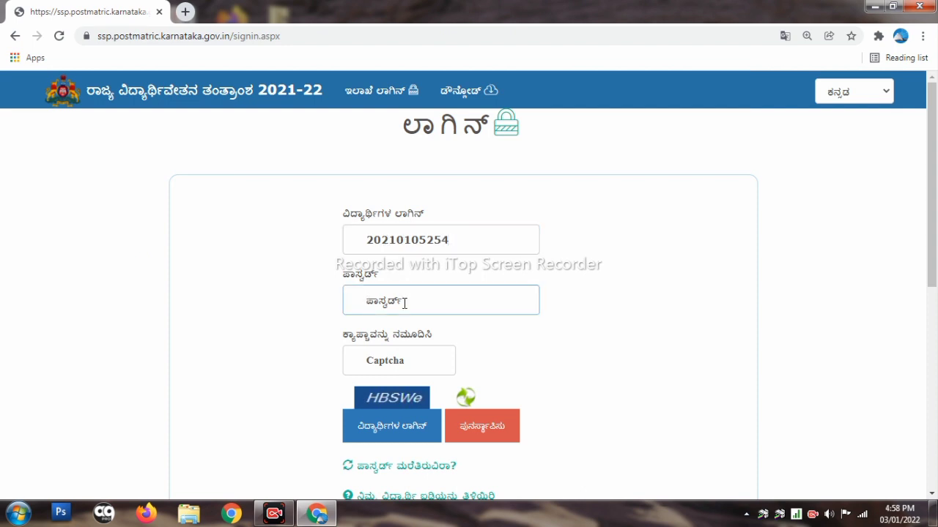
pyautogui.write('a')
pyautogui.press('BackSpace')
pyautogui.write('a')
pyautogui.click(398, 354)
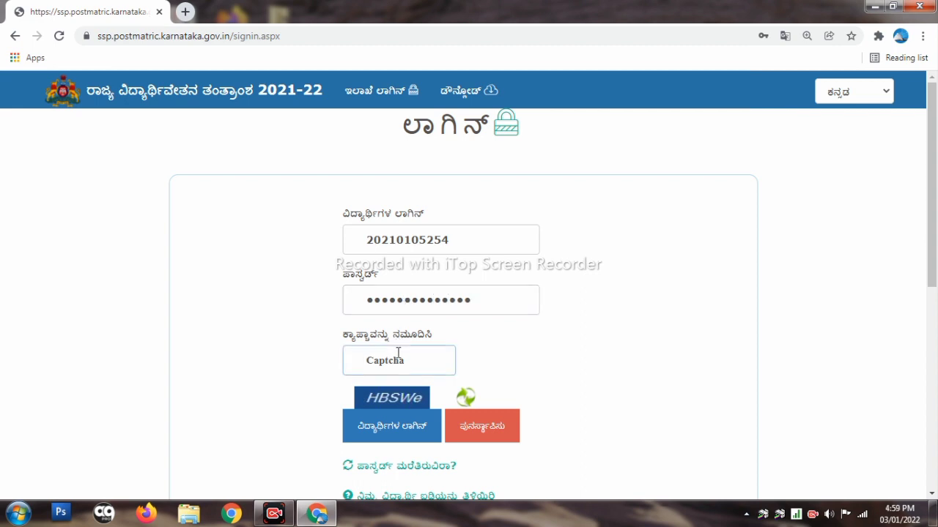
pyautogui.write('HBSWe')
pyautogui.click(404, 423)
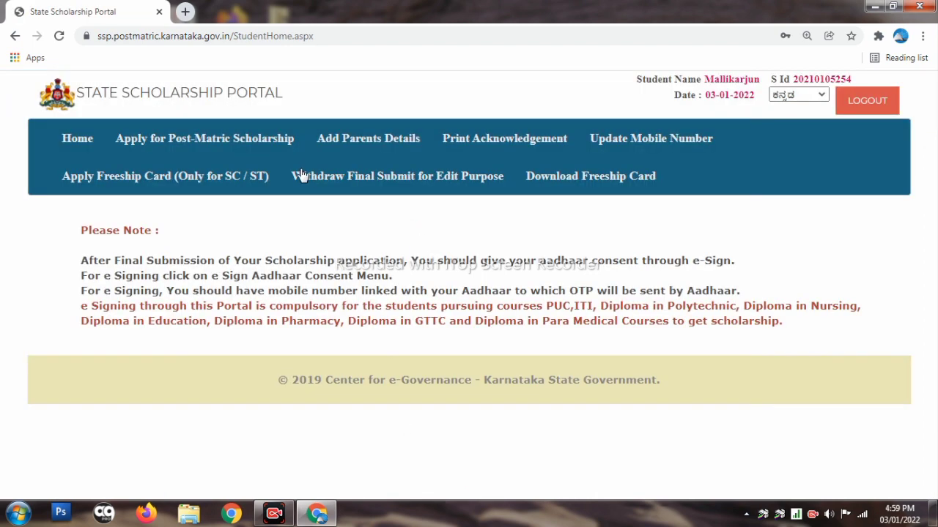
# Start the Post-Matric Scholarship application, dismissing the parents-details reminder
pyautogui.click(227, 149)
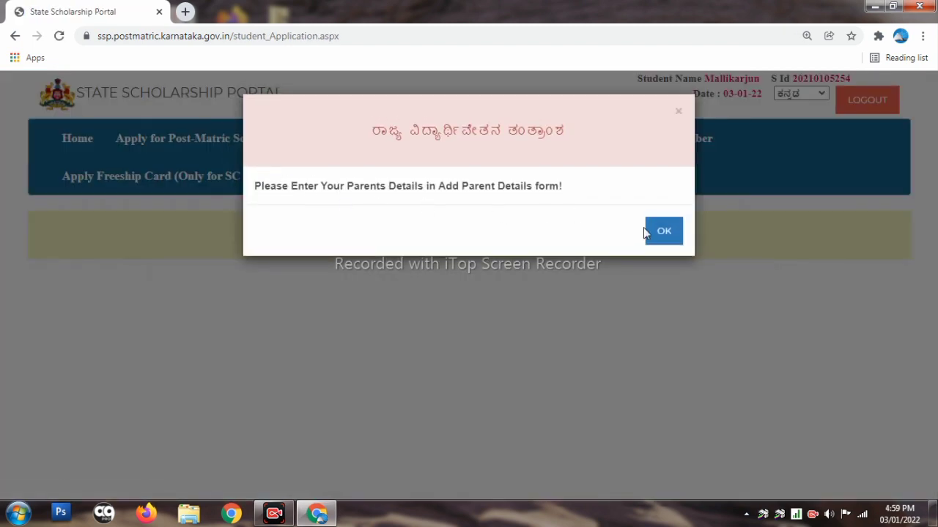
pyautogui.click(648, 231)
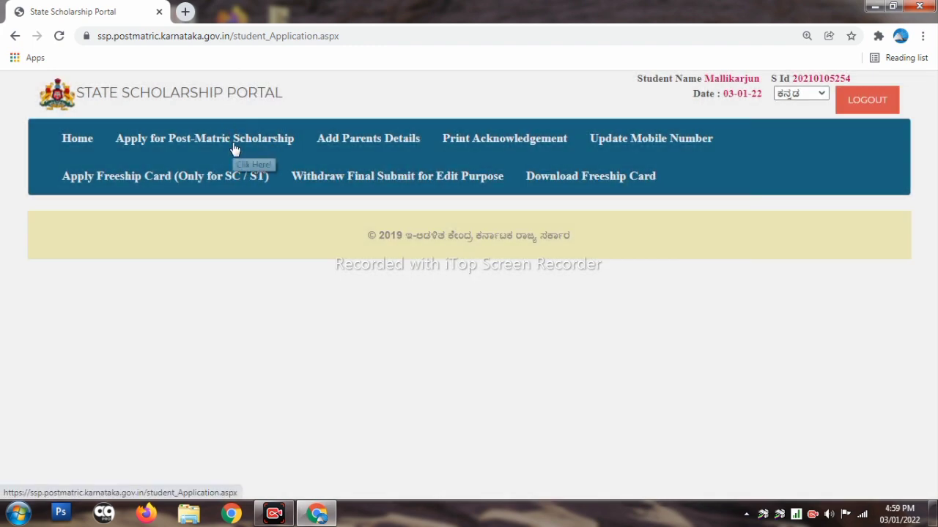
pyautogui.click(236, 144)
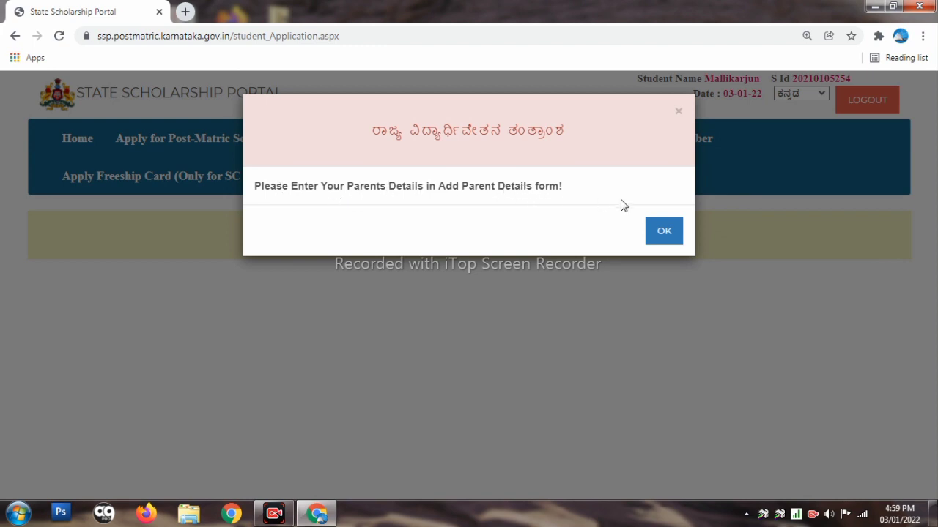
pyautogui.click(652, 233)
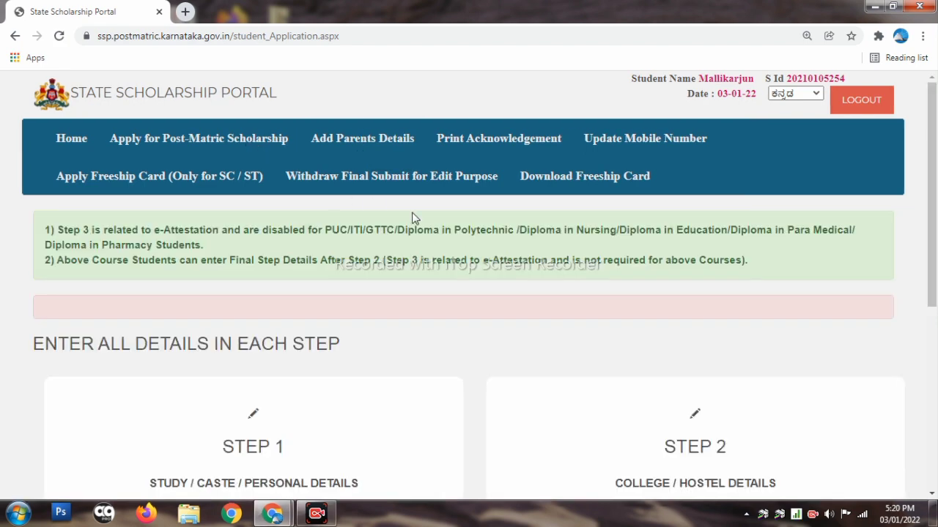
# Open the STEP 1 Study / Caste / Personal Details form via its APPLY button
pyautogui.scroll(-2, 364, 265)
pyautogui.scroll(1, 412, 201)
pyautogui.scroll(-2, 293, 278)
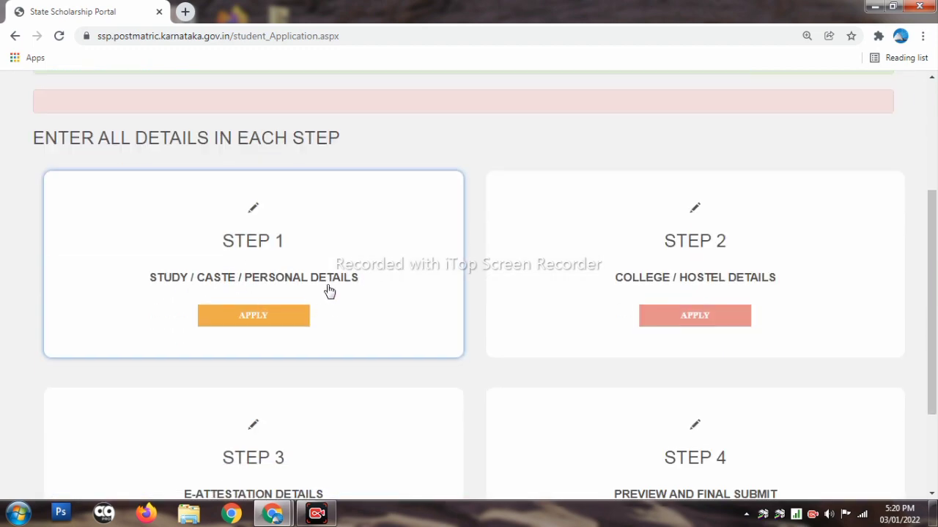
pyautogui.scroll(-2, 382, 280)
pyautogui.scroll(4, 383, 280)
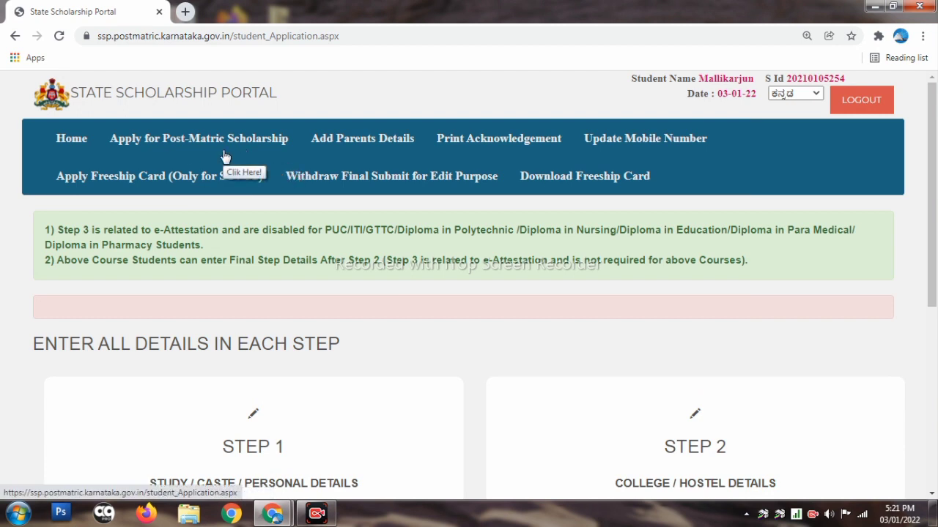
pyautogui.scroll(-5, 225, 157)
pyautogui.scroll(1, 234, 195)
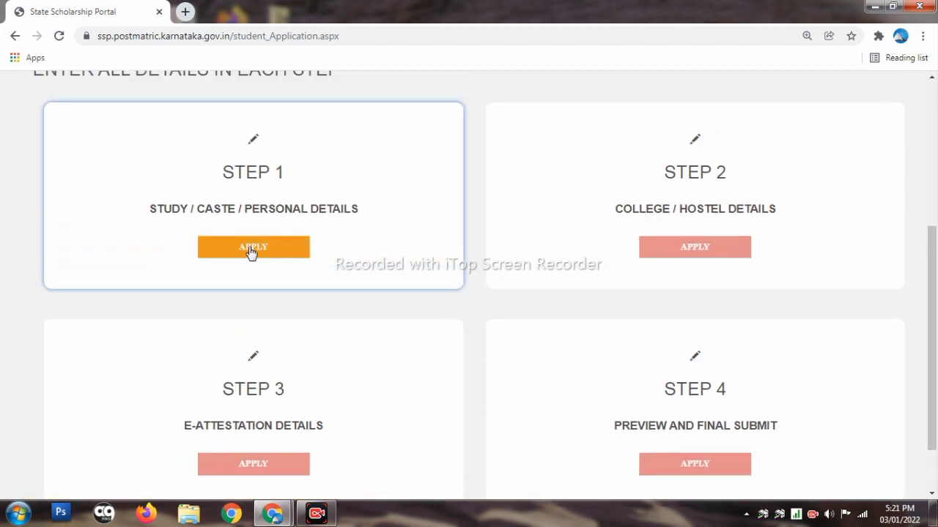
pyautogui.scroll(1, 252, 253)
pyautogui.click(258, 320)
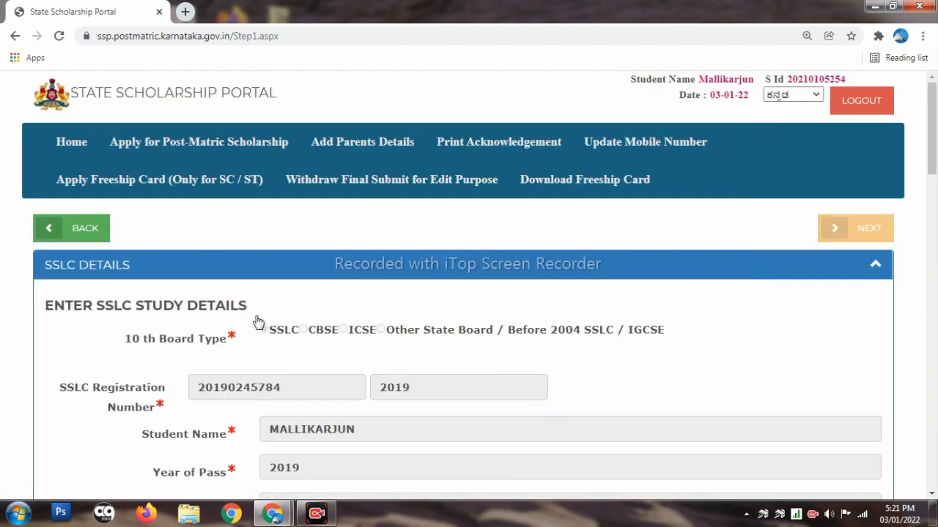
# Open the SSLC details for editing, then cancel to keep the saved registration number and year
pyautogui.scroll(-2, 258, 320)
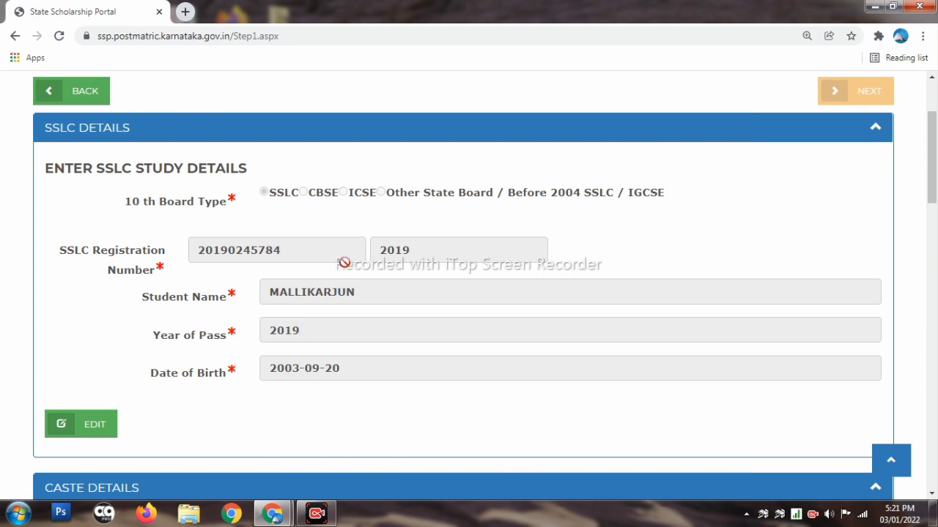
pyautogui.scroll(-2, 344, 263)
pyautogui.scroll(2, 325, 265)
pyautogui.scroll(-1, 293, 258)
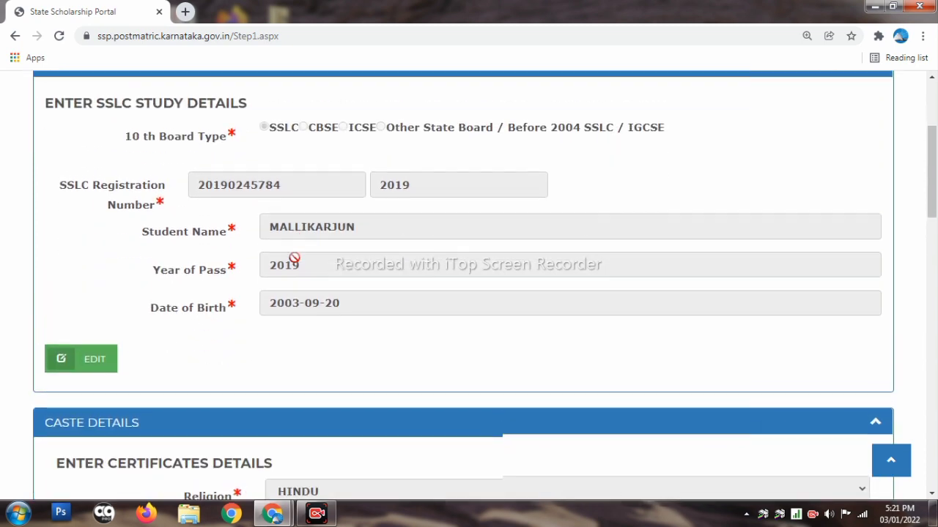
pyautogui.scroll(2, 293, 259)
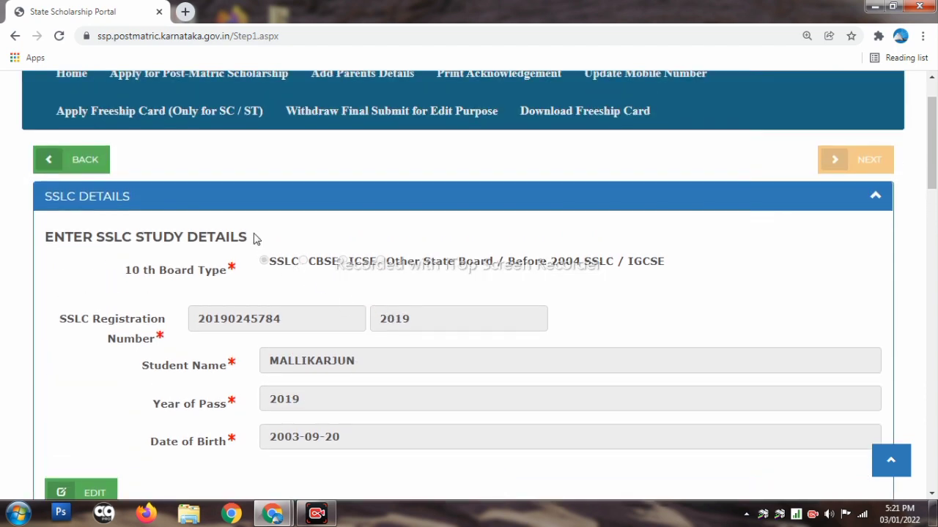
pyautogui.scroll(-3, 260, 248)
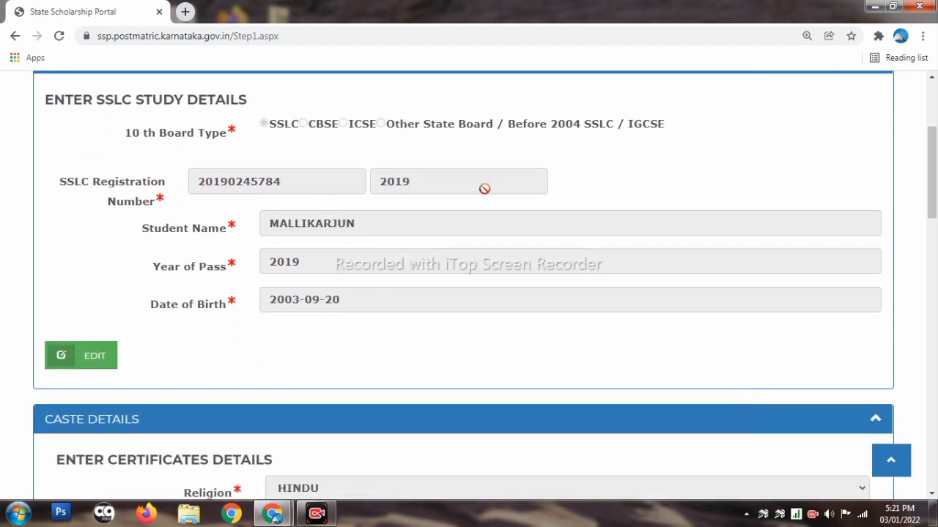
pyautogui.scroll(2, 344, 213)
pyautogui.scroll(1, 344, 213)
pyautogui.scroll(-2, 344, 213)
pyautogui.click(84, 356)
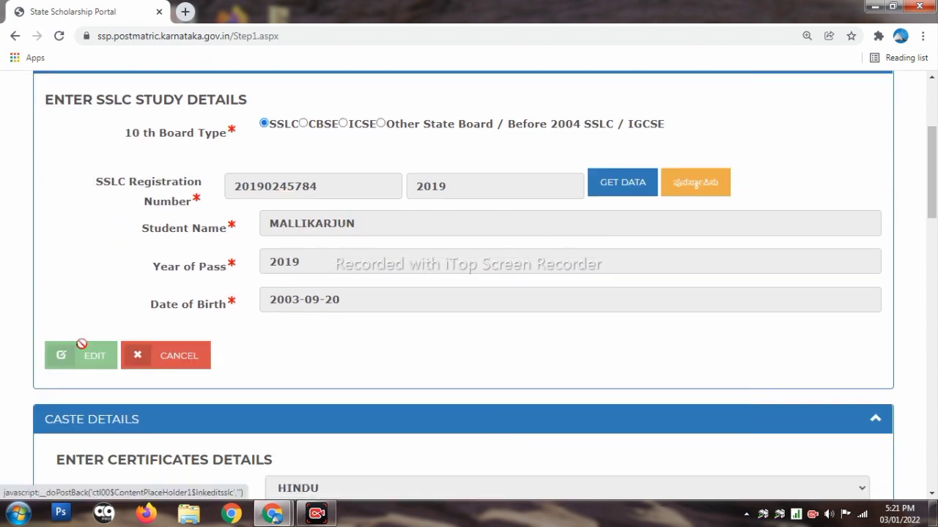
pyautogui.click(694, 187)
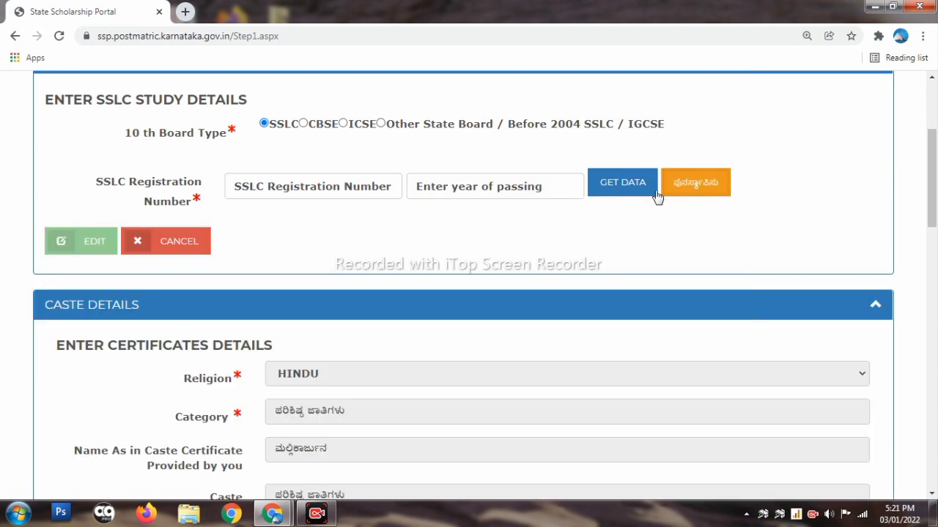
pyautogui.click(328, 195)
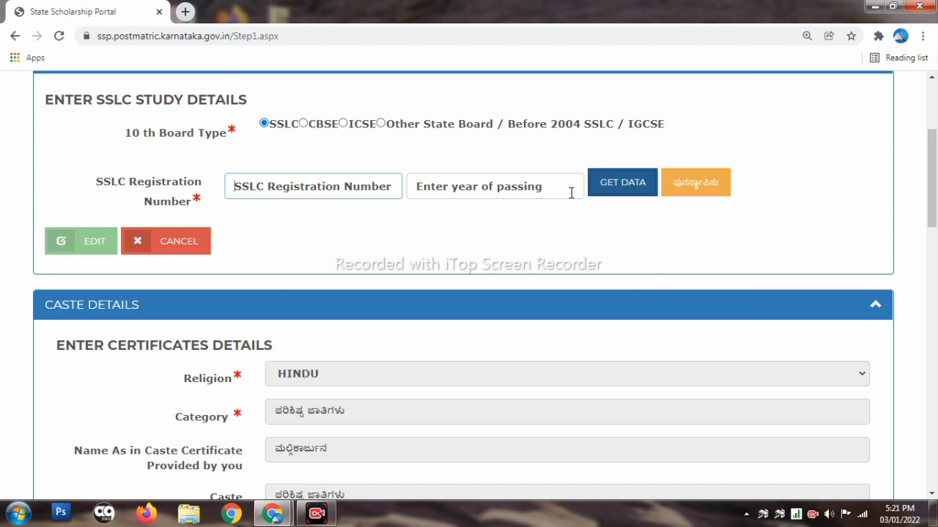
pyautogui.click(526, 189)
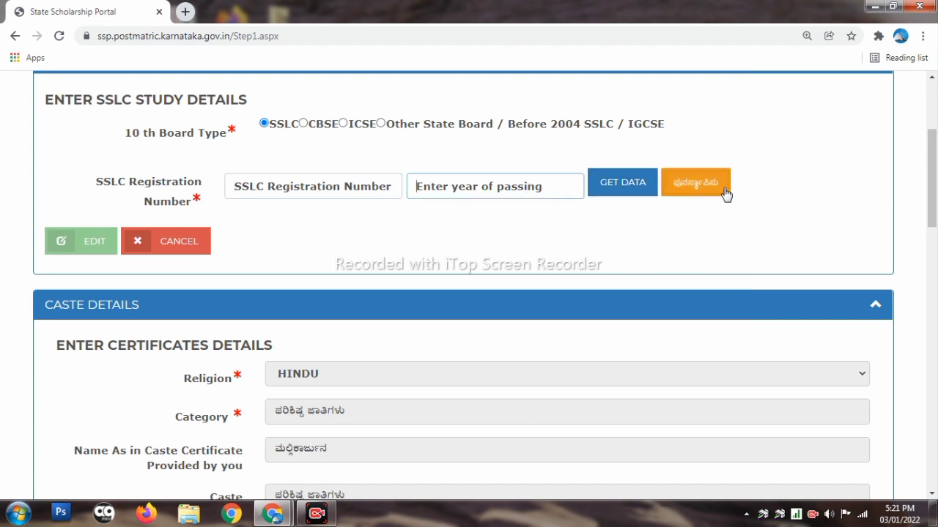
pyautogui.scroll(-3, 190, 251)
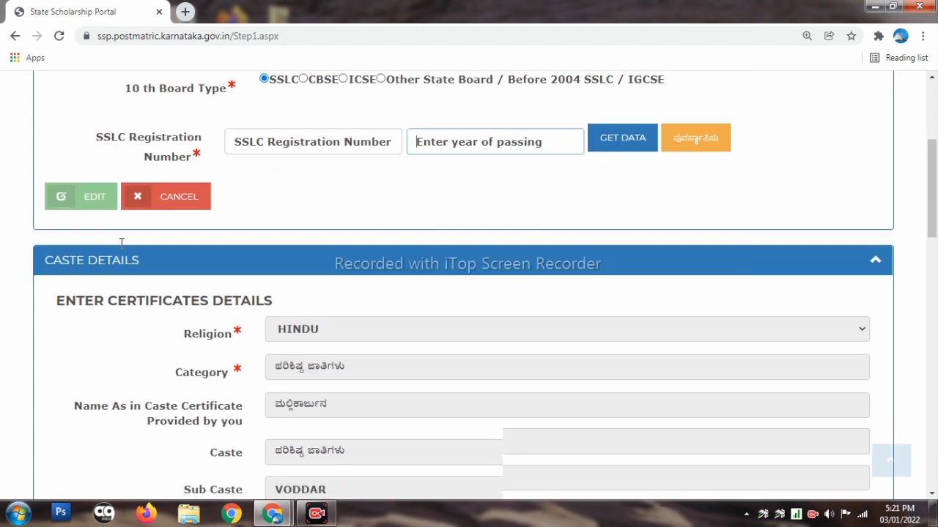
pyautogui.scroll(2, 235, 237)
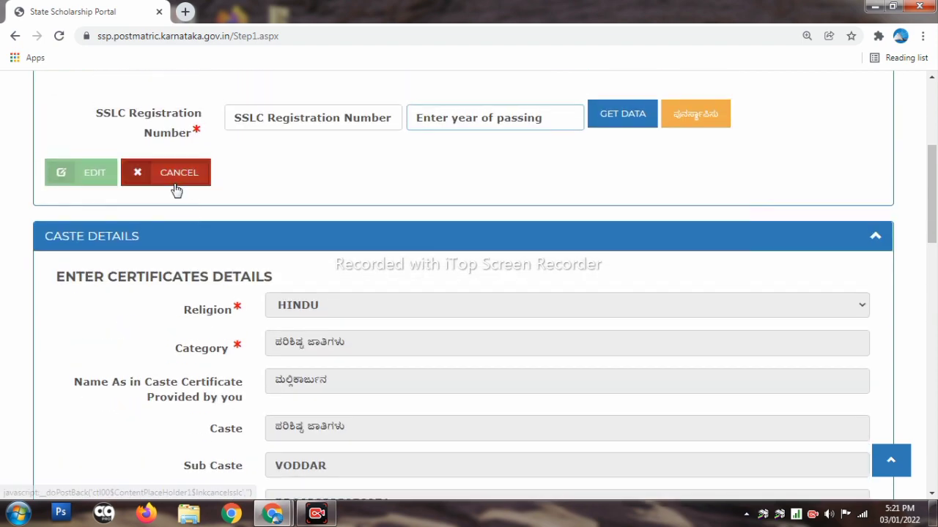
pyautogui.click(174, 188)
# Select the Income Certificate number in the caste details, then clear the selection
pyautogui.scroll(-2, 190, 212)
pyautogui.scroll(-3, 341, 298)
pyautogui.scroll(3, 340, 295)
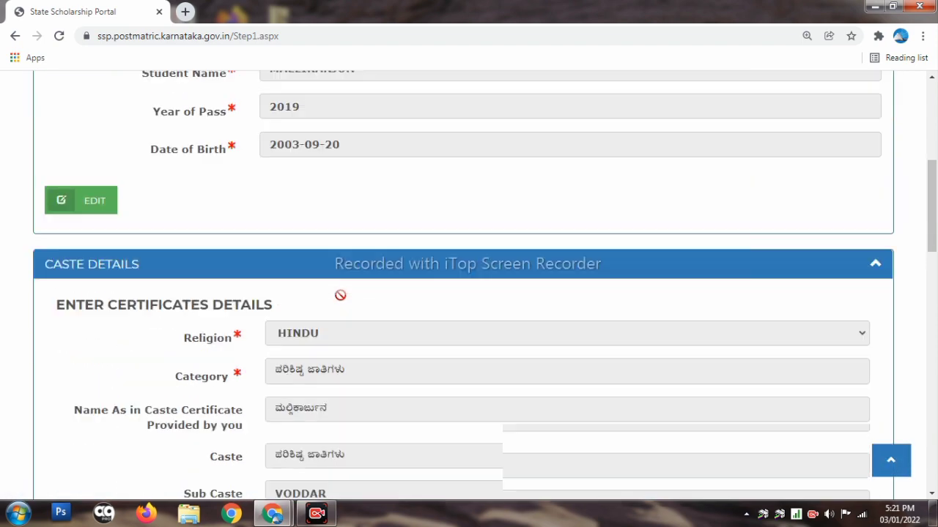
pyautogui.scroll(2, 341, 300)
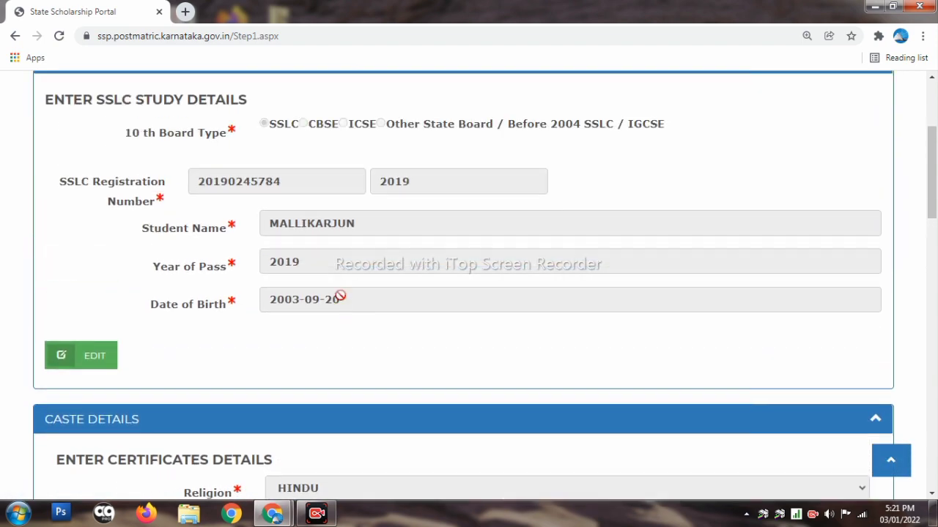
pyautogui.scroll(-1, 340, 296)
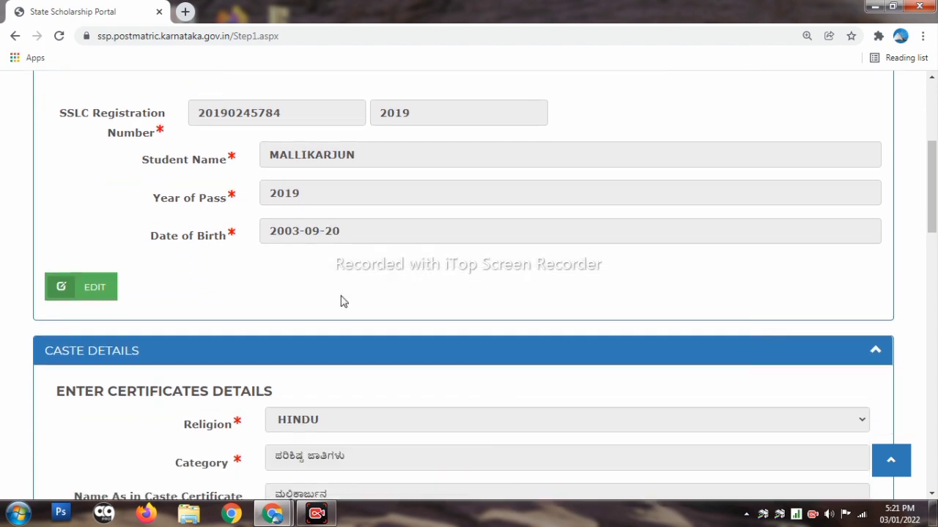
pyautogui.scroll(1, 342, 301)
pyautogui.scroll(-4, 340, 297)
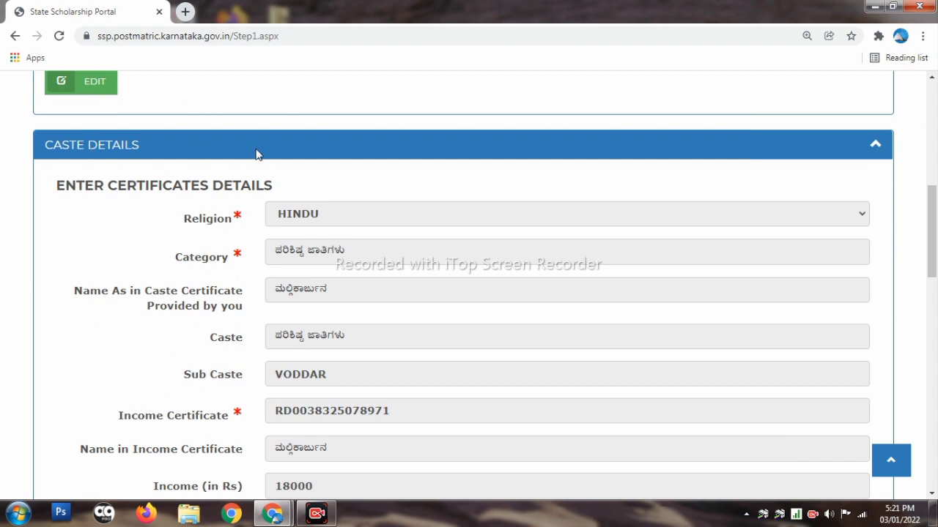
pyautogui.scroll(-1, 417, 284)
pyautogui.scroll(1, 411, 271)
pyautogui.scroll(-2, 345, 265)
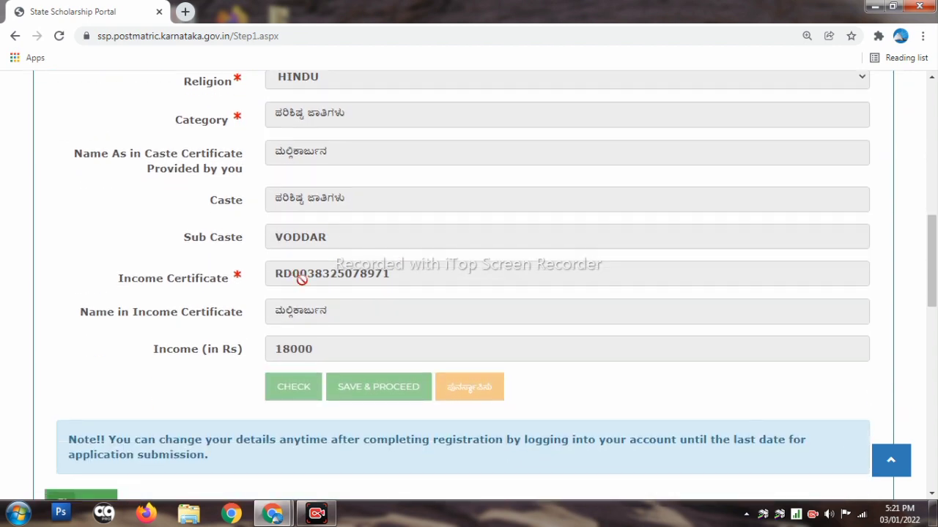
pyautogui.moveTo(445, 269); pyautogui.dragTo(269, 274)
pyautogui.click(408, 272)
pyautogui.moveTo(408, 271); pyautogui.dragTo(229, 272)
pyautogui.scroll(-1, 392, 263)
pyautogui.click(404, 242)
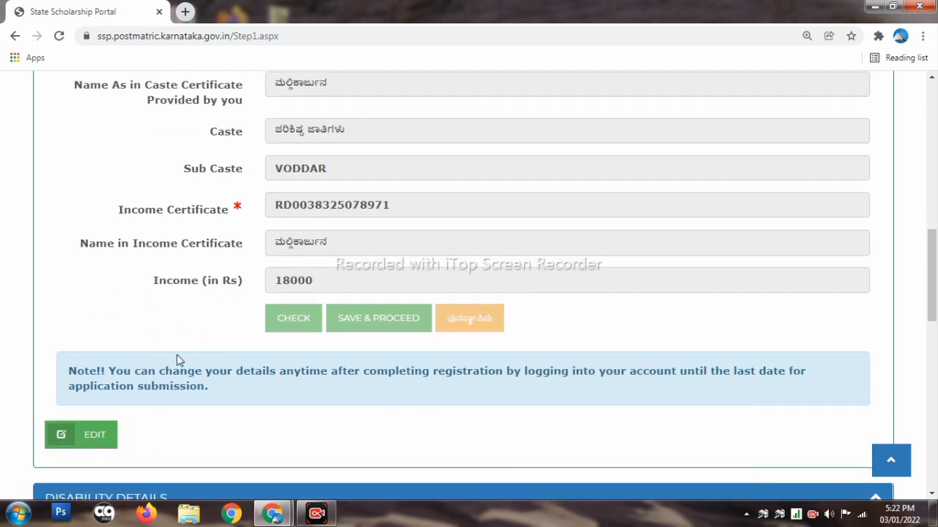
pyautogui.scroll(-1, 84, 371)
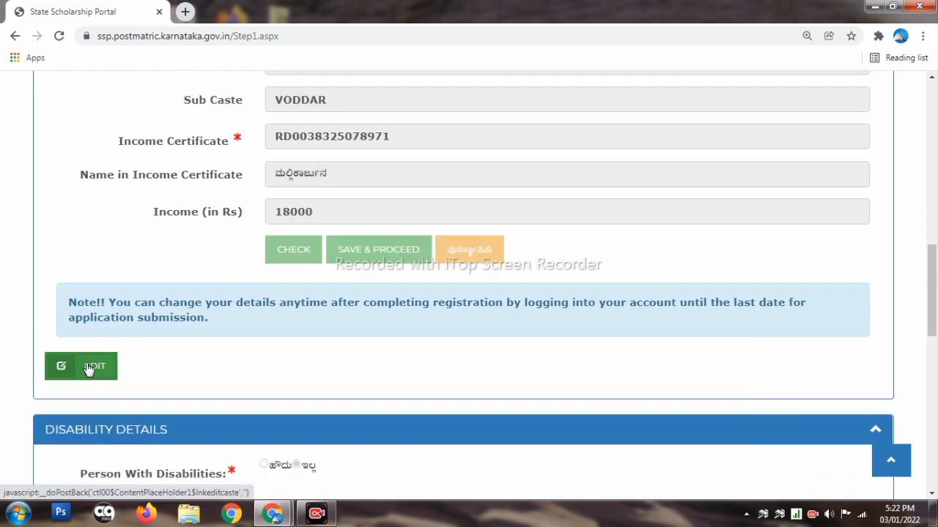
# Unlock the caste and income details, including income 18000, for editing
pyautogui.click(88, 369)
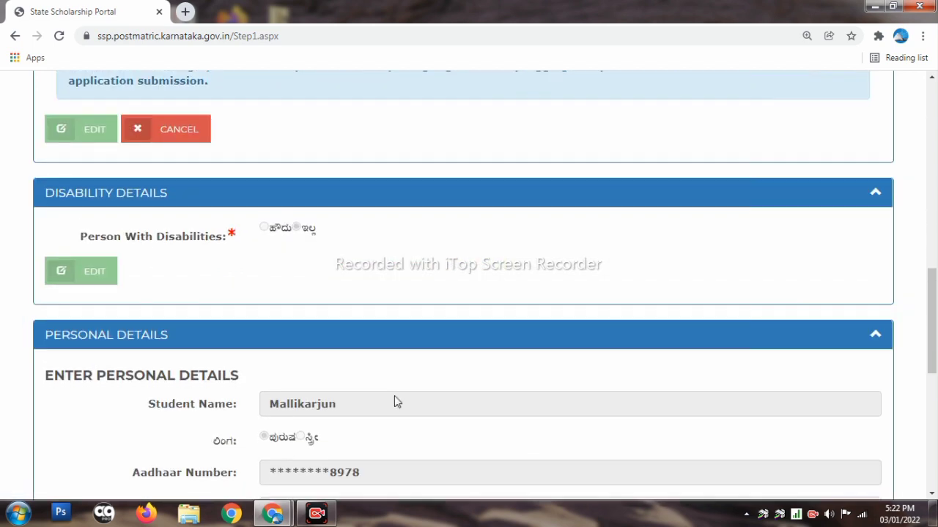
pyautogui.scroll(-2, 394, 395)
pyautogui.scroll(-5, 376, 271)
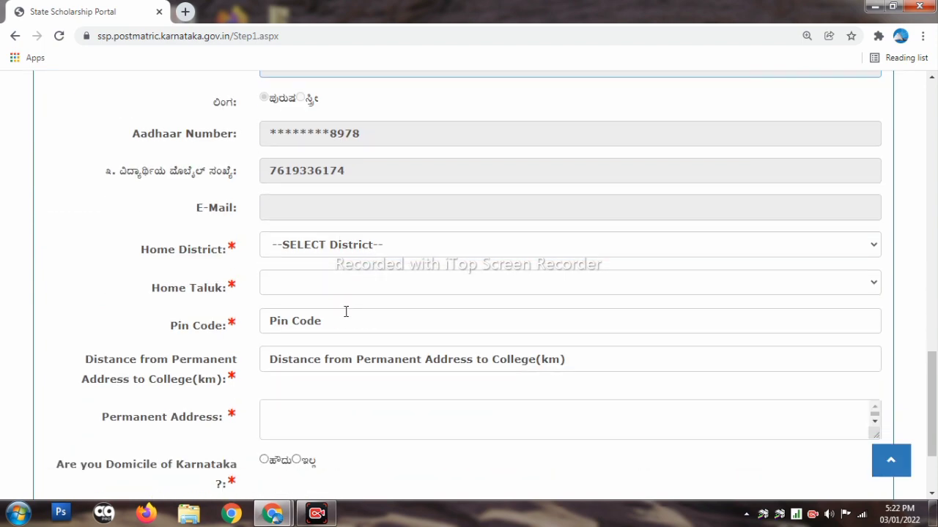
pyautogui.scroll(1, 343, 312)
pyautogui.scroll(3, 344, 312)
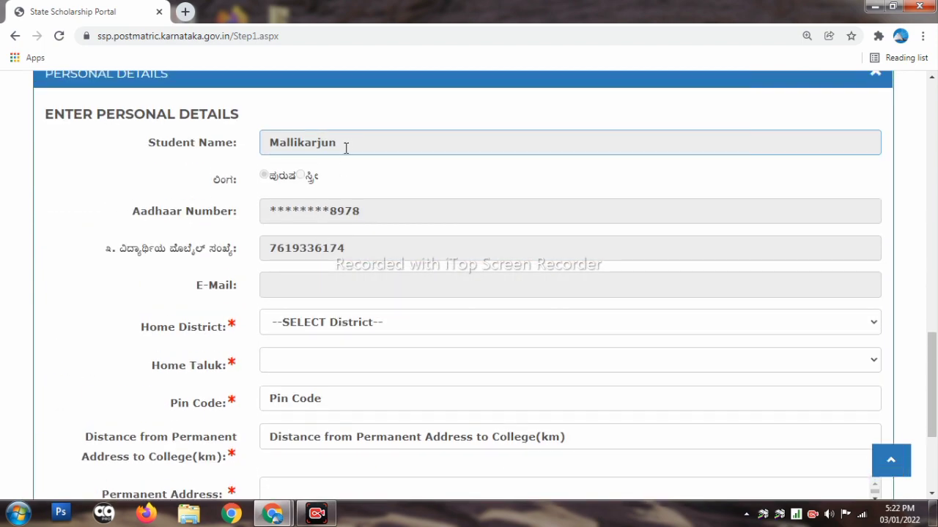
pyautogui.scroll(-1, 350, 146)
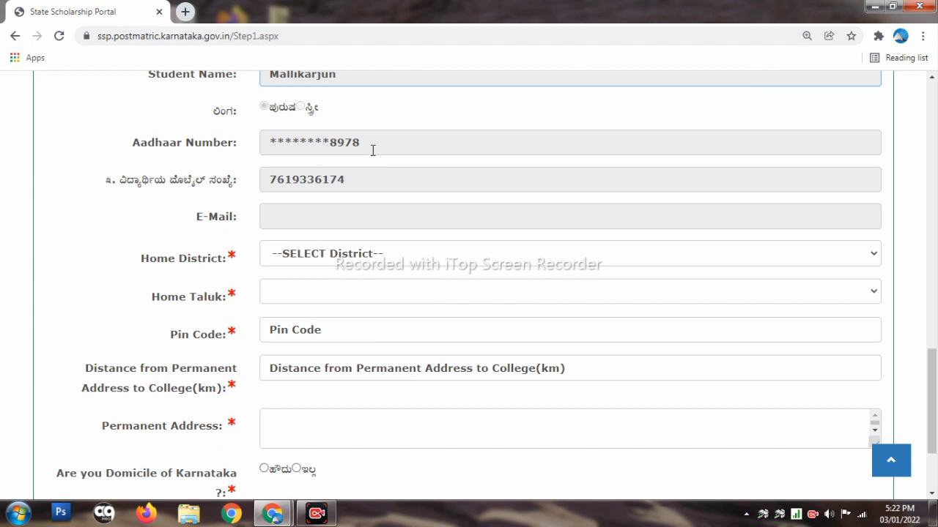
pyautogui.scroll(-1, 373, 150)
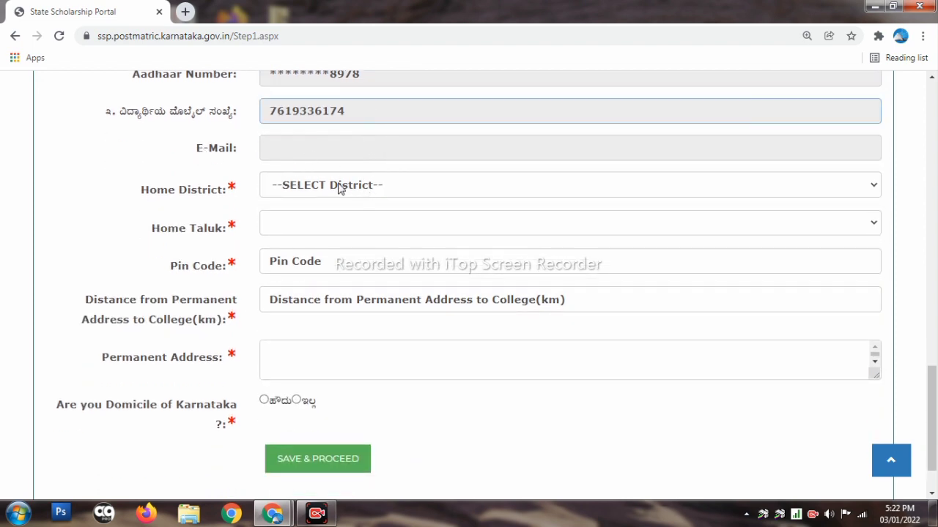
# Set Home District to KALABURAGI and Home Taluk to Chittapur, and fill the pin code from the saved entry
pyautogui.click(383, 186)
pyautogui.click(364, 426)
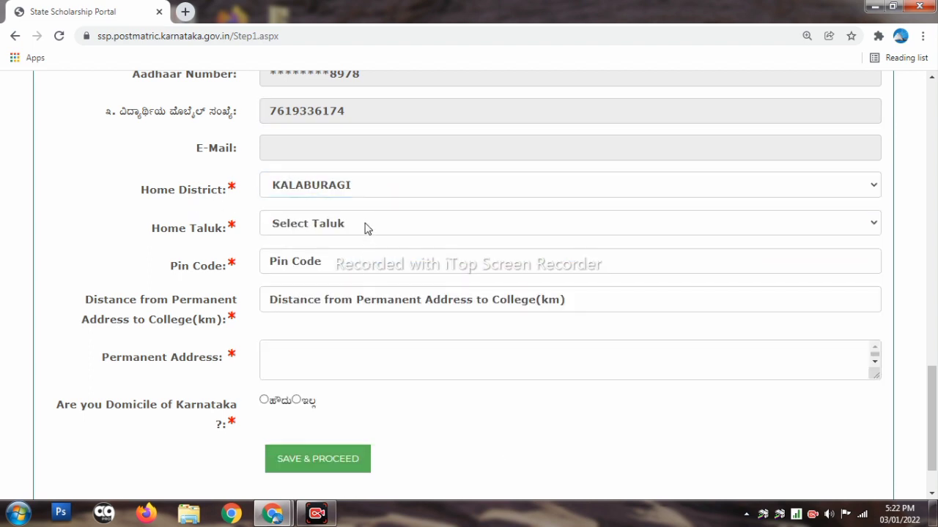
pyautogui.click(364, 228)
pyautogui.click(371, 296)
pyautogui.click(358, 261)
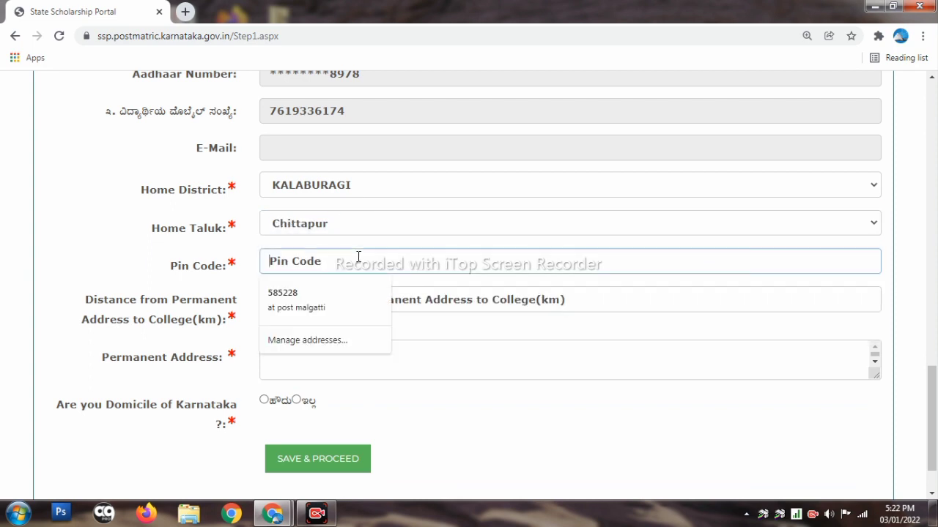
pyautogui.click(305, 304)
pyautogui.click(224, 310)
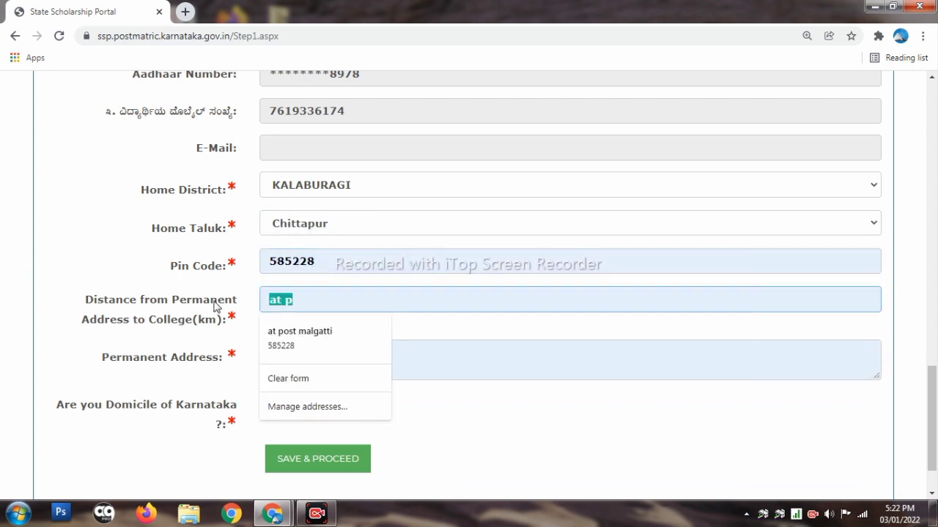
# Correct the distance to college to 30
pyautogui.press('BackSpace')
pyautogui.write('4')
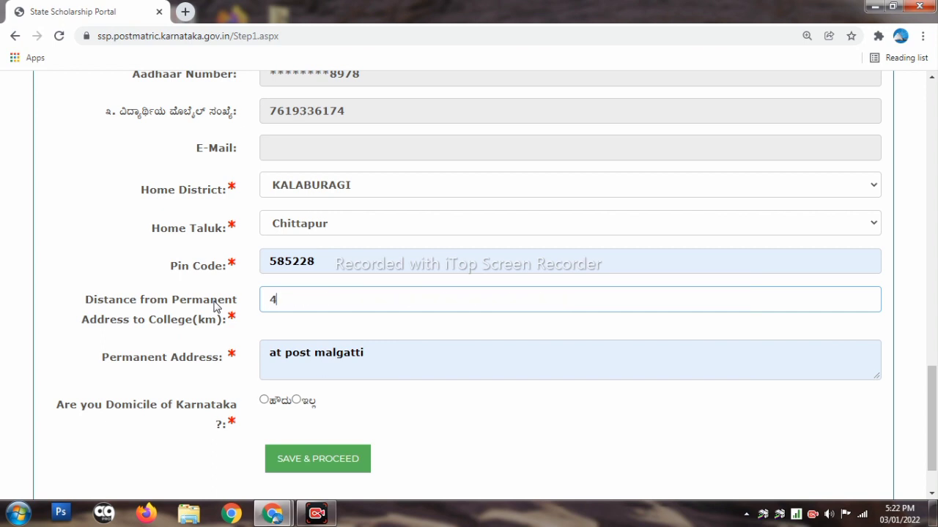
pyautogui.press('BackSpace')
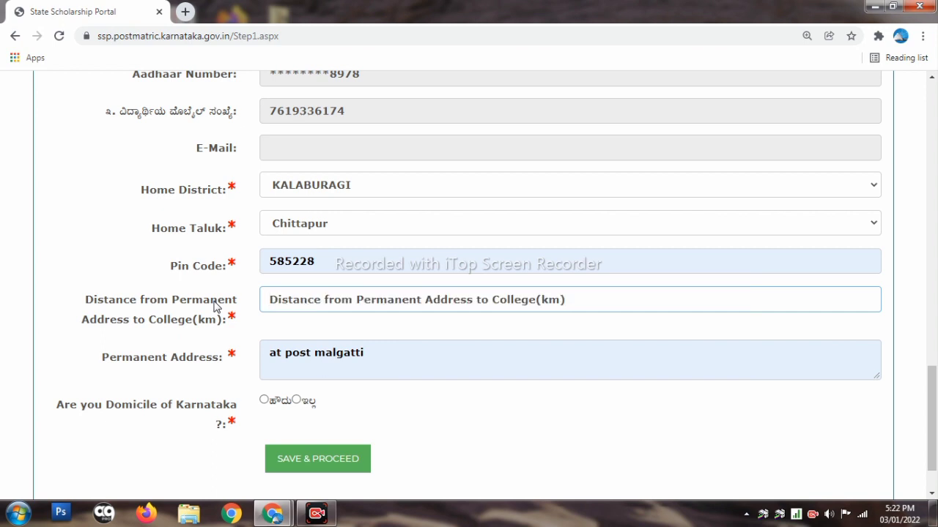
pyautogui.write('30')
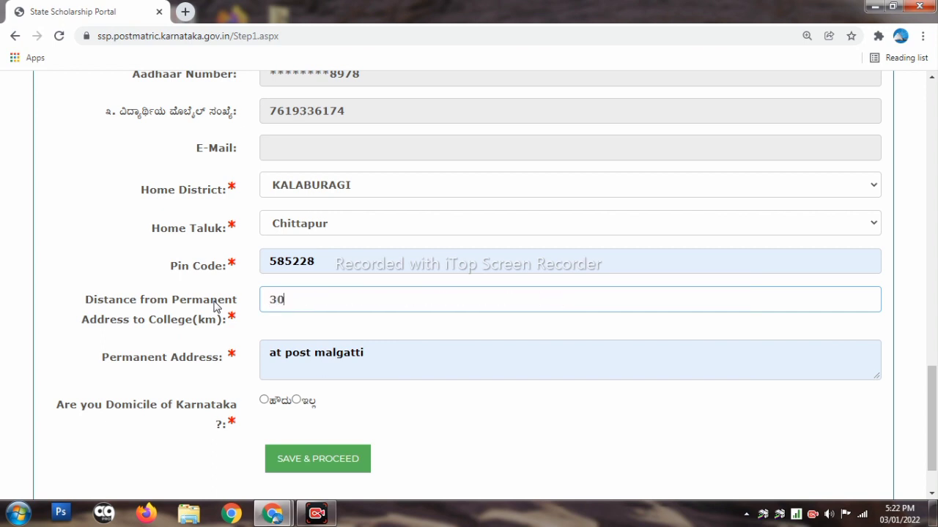
# Replace the permanent address with the new address and answer Yes (ಹೌದು) to Karnataka domicile
pyautogui.tripleClick(526, 364)
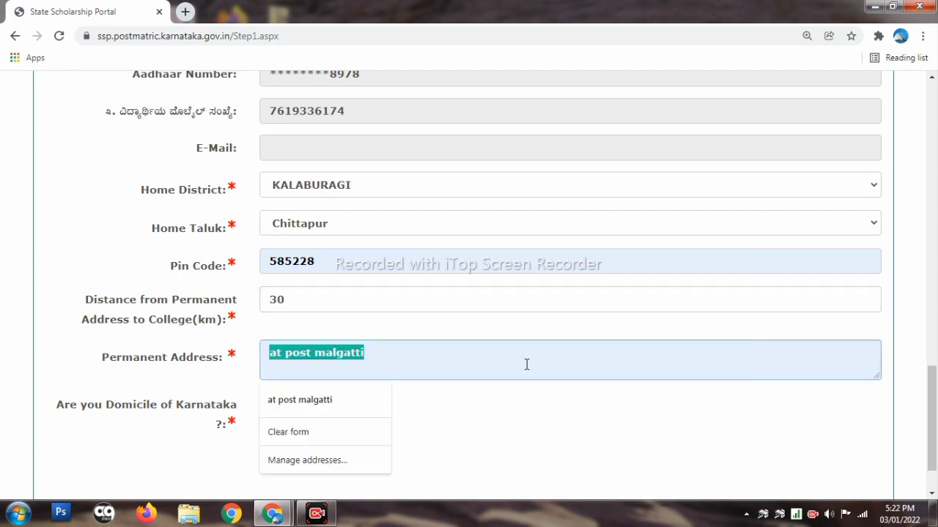
pyautogui.press('BackSpace')
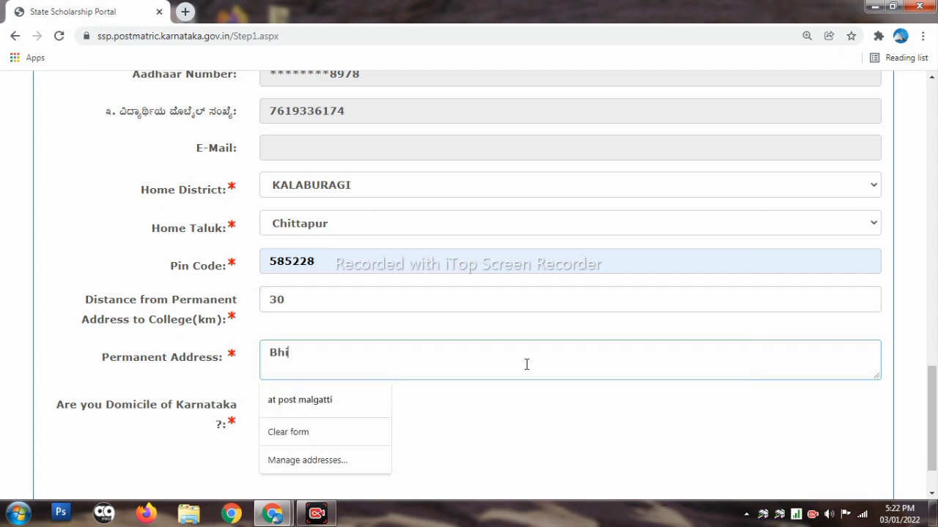
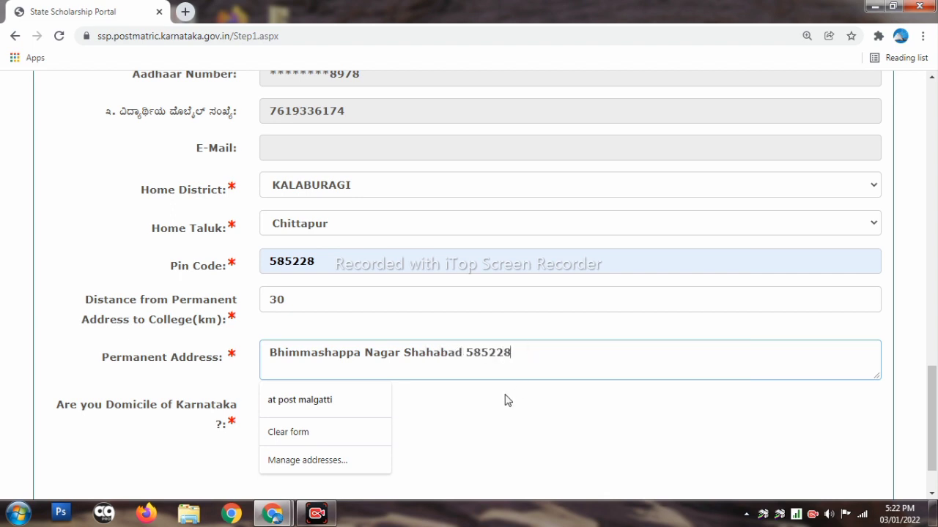
pyautogui.click(570, 403)
pyautogui.scroll(-2, 360, 388)
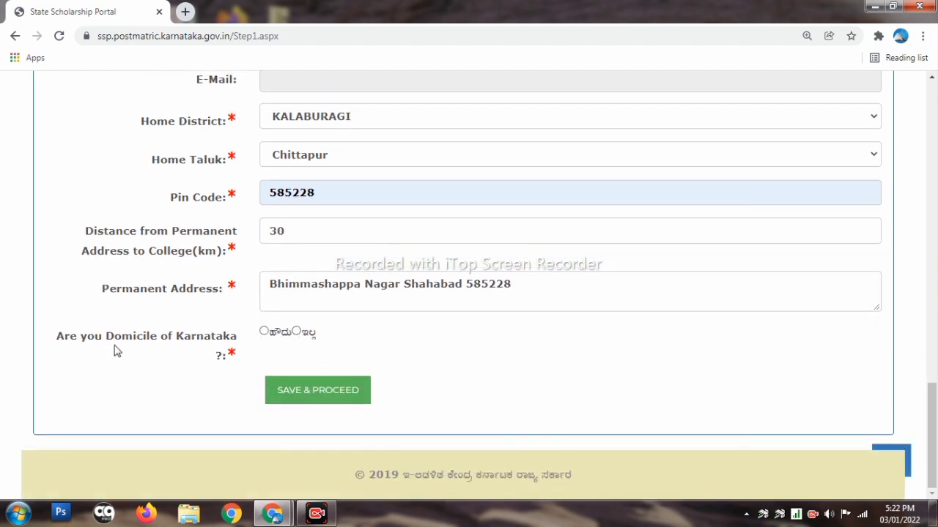
pyautogui.click(265, 334)
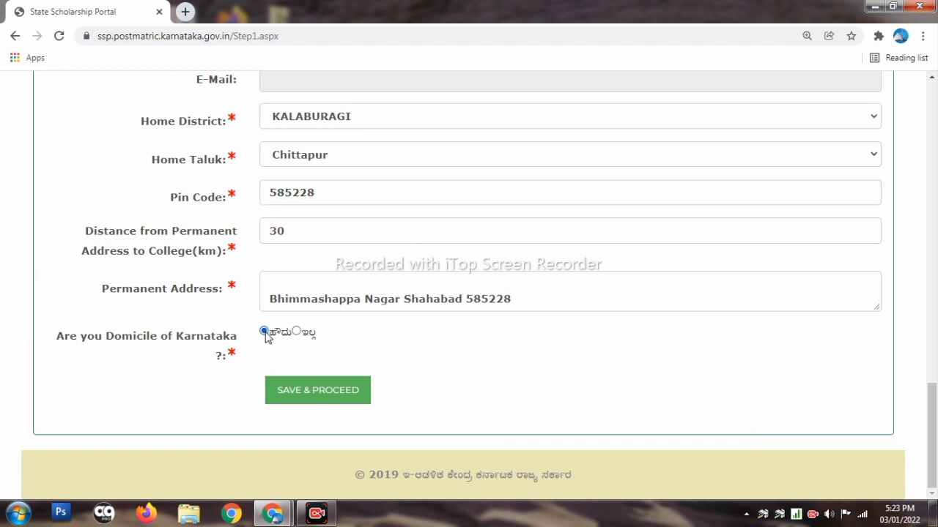
# Enter the student's e-mail address in the flagged E-Mail field and save the Step 1 details
pyautogui.click(336, 394)
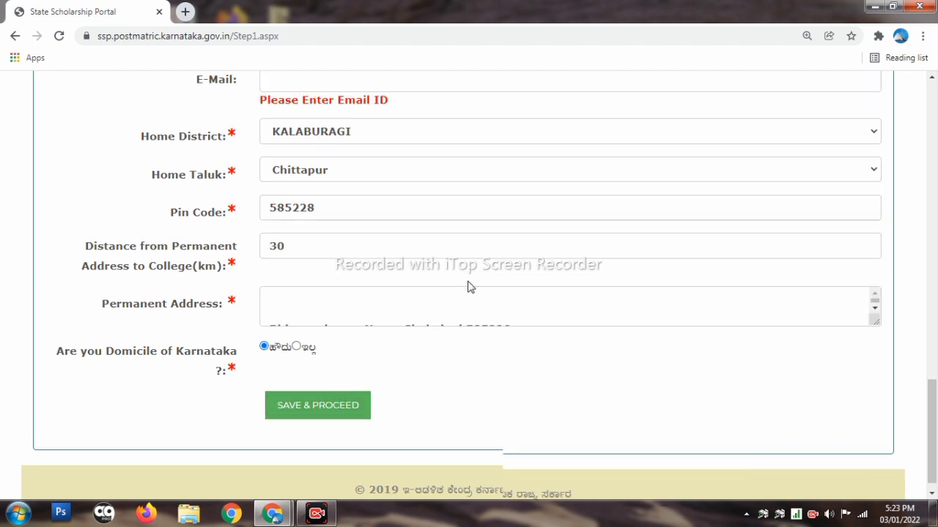
pyautogui.scroll(2, 471, 286)
pyautogui.click(337, 217)
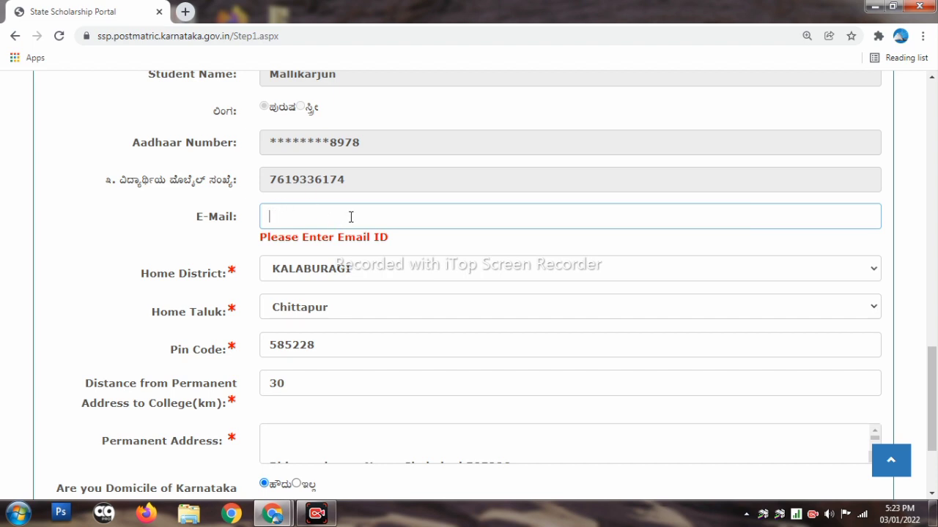
pyautogui.scroll(-2, 351, 217)
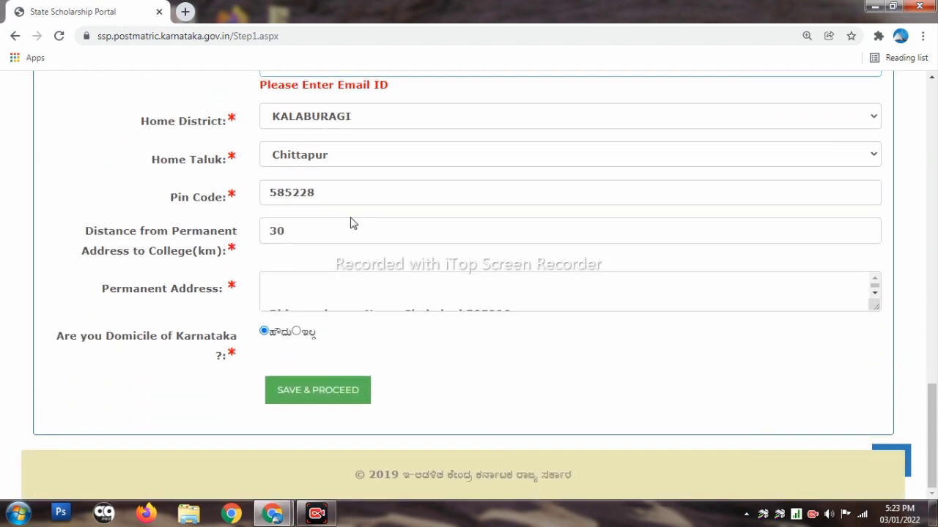
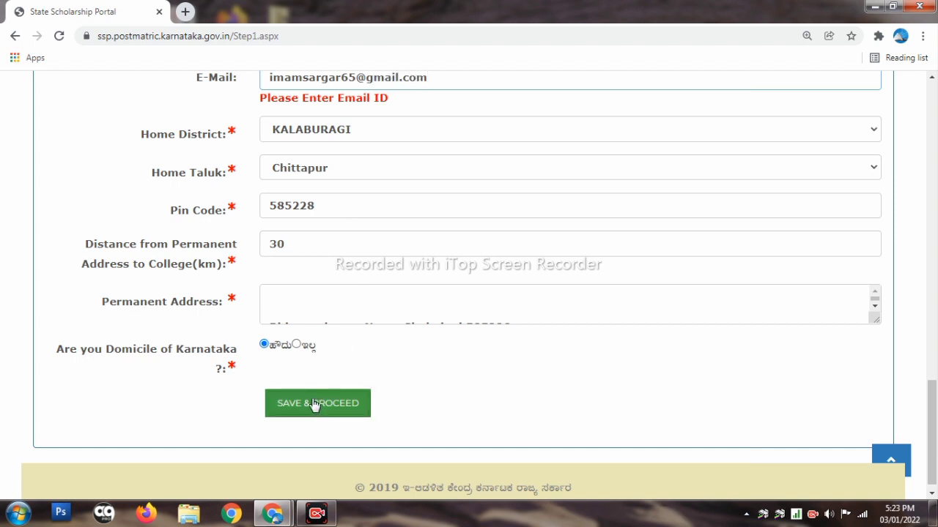
pyautogui.click(313, 403)
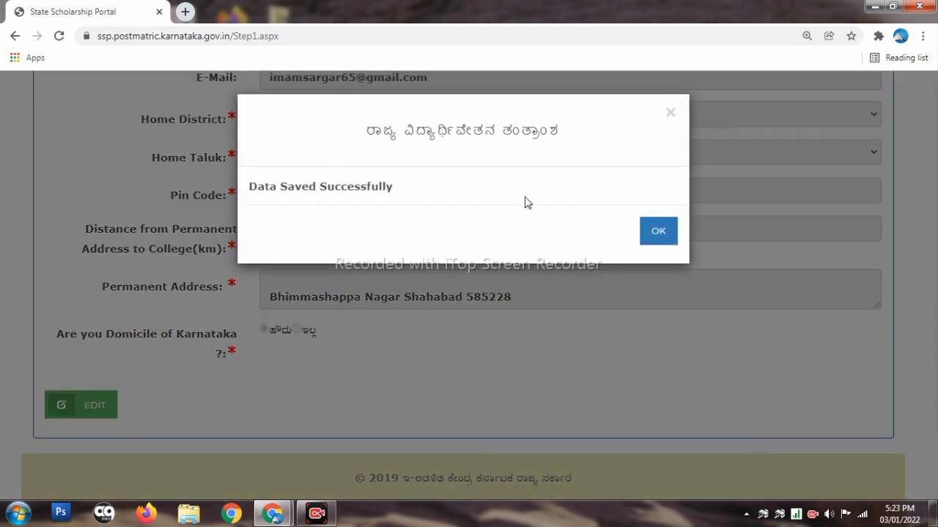
# Set the category to ಪರಿಶಿಷ್ಟ ಜಾತಿ and the annual family income to below 2.5 lakhs
pyautogui.click(660, 240)
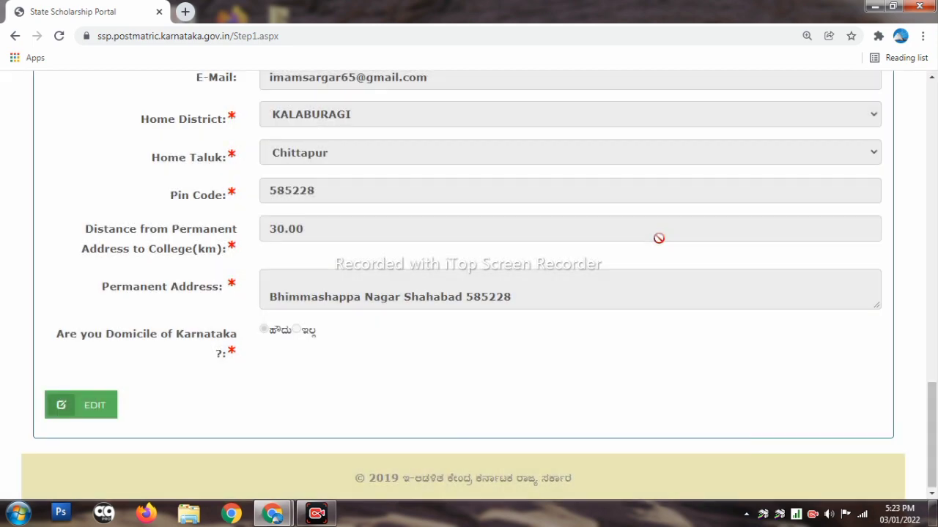
pyautogui.scroll(7, 559, 274)
pyautogui.scroll(-6, 370, 294)
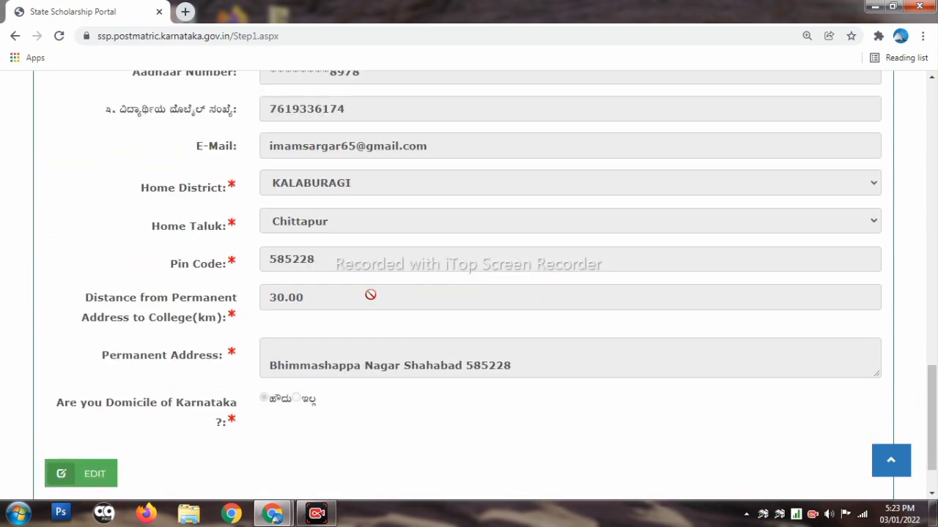
pyautogui.scroll(-1, 369, 294)
pyautogui.scroll(-8, 476, 348)
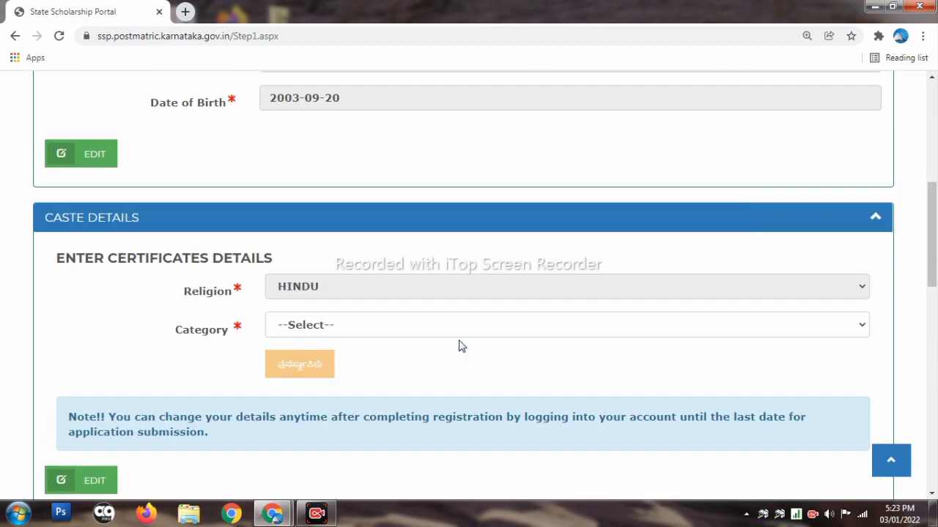
pyautogui.scroll(2, 462, 346)
pyautogui.scroll(-2, 456, 339)
pyautogui.click(366, 325)
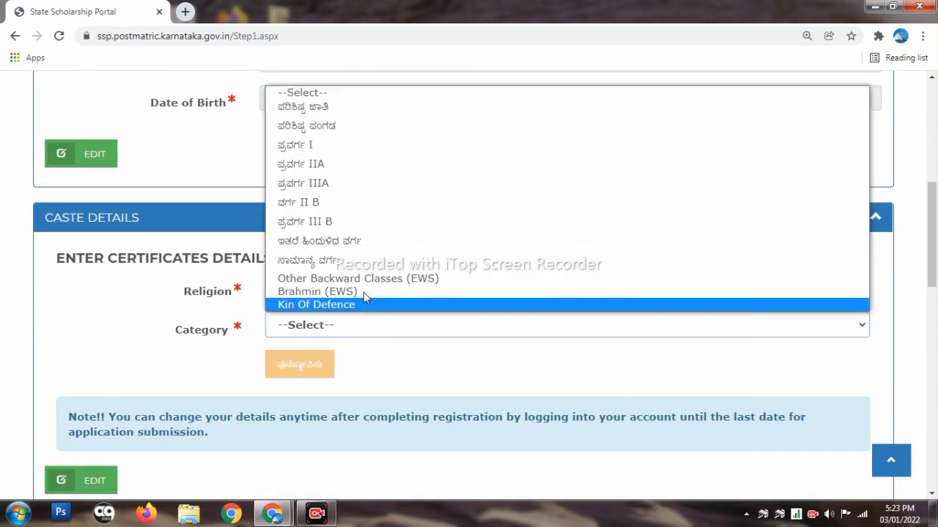
pyautogui.click(353, 204)
pyautogui.click(332, 331)
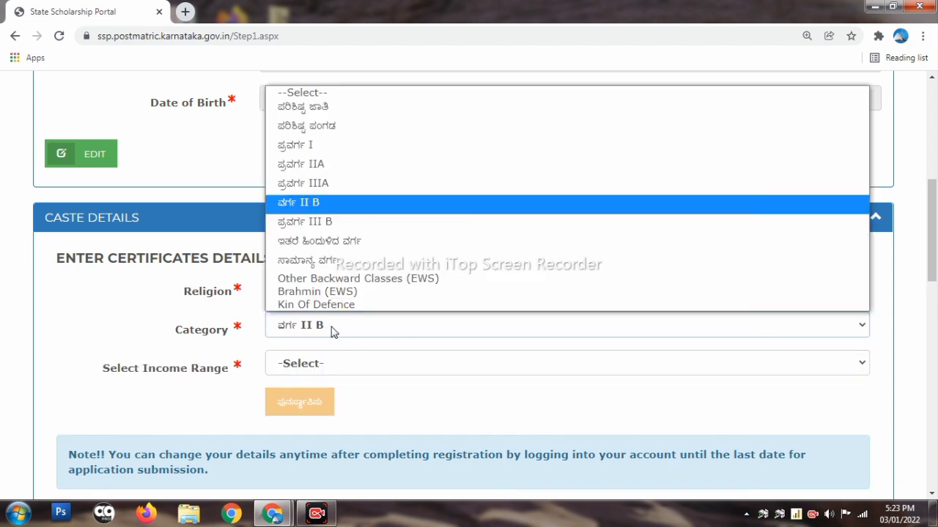
pyautogui.click(322, 109)
pyautogui.scroll(-1, 322, 293)
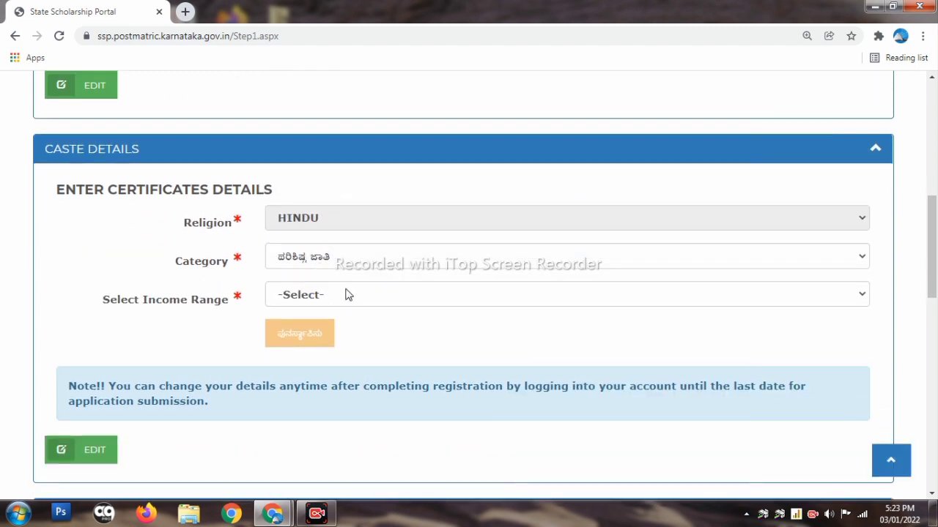
pyautogui.click(341, 296)
pyautogui.click(332, 329)
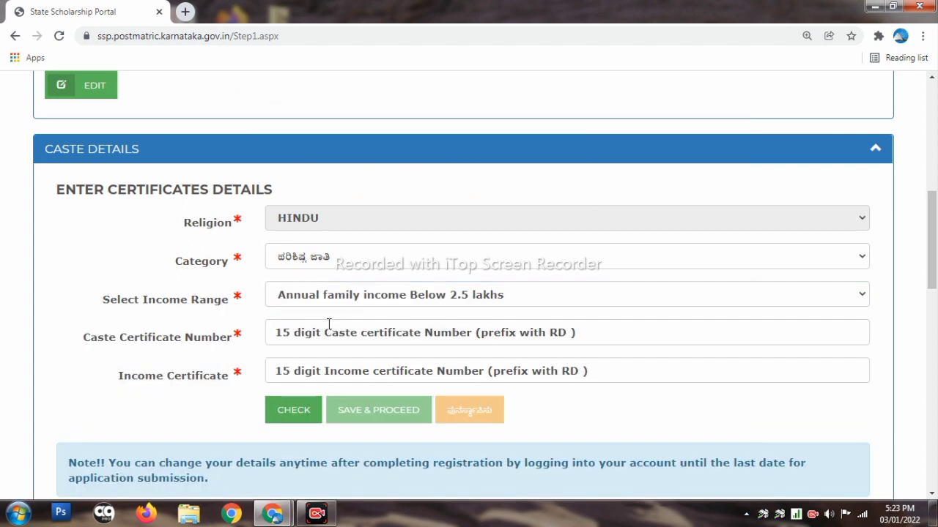
# Review the rest of the form and go to the Apply for Post-Matric Scholarship steps page
pyautogui.scroll(-1, 402, 285)
pyautogui.click(417, 262)
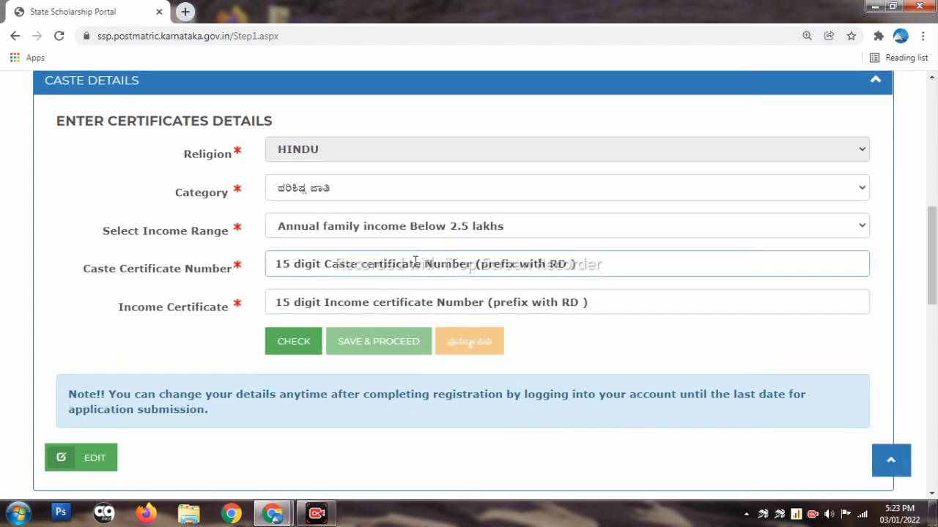
pyautogui.scroll(-1, 415, 261)
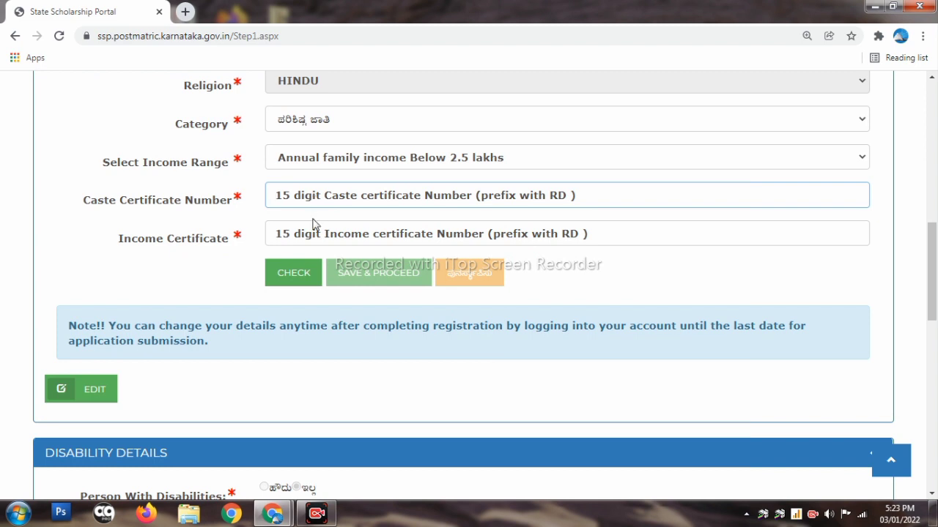
pyautogui.scroll(-2, 324, 230)
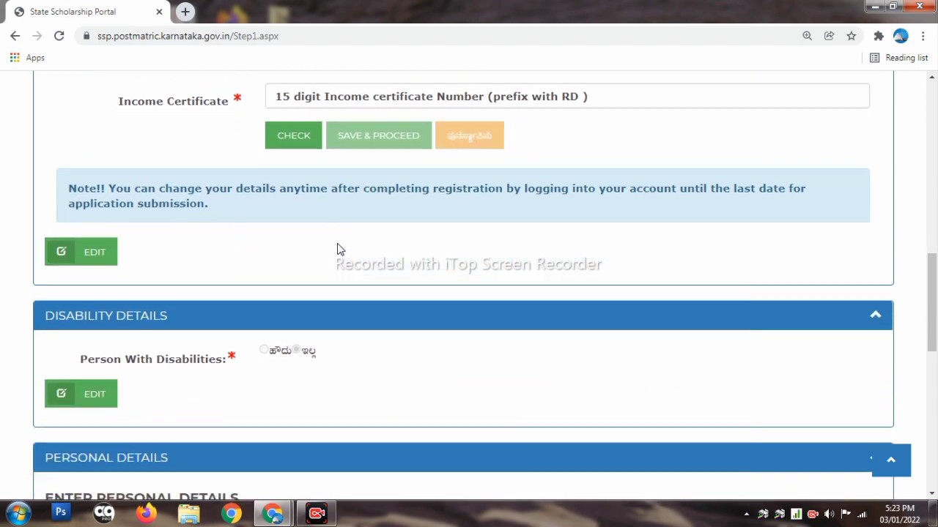
pyautogui.scroll(2, 339, 249)
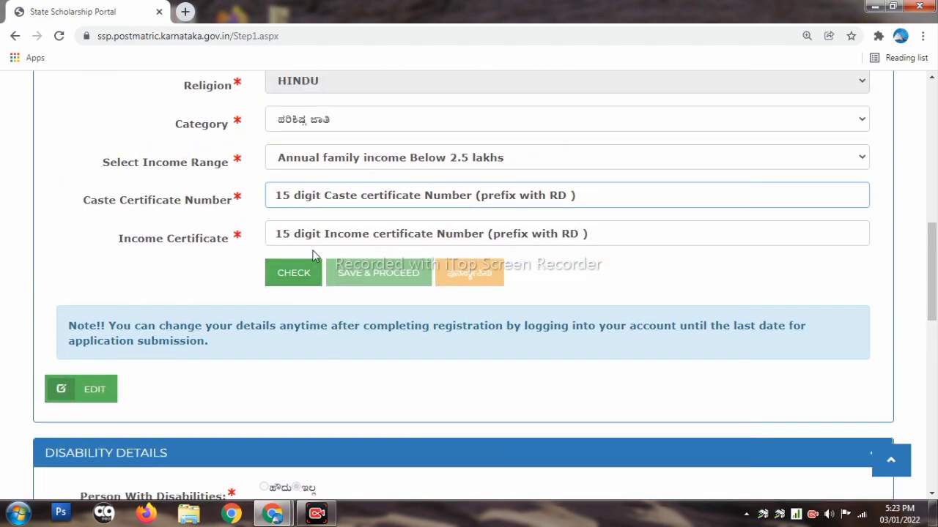
pyautogui.scroll(1, 315, 255)
pyautogui.scroll(-1, 337, 256)
pyautogui.scroll(2, 335, 251)
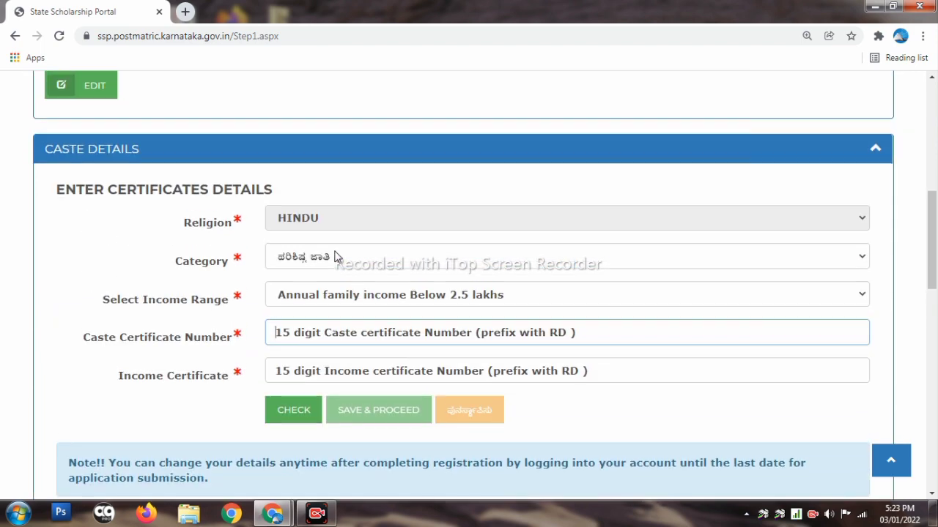
pyautogui.scroll(2, 335, 257)
pyautogui.scroll(-2, 334, 256)
pyautogui.scroll(-1, 157, 325)
pyautogui.click(119, 349)
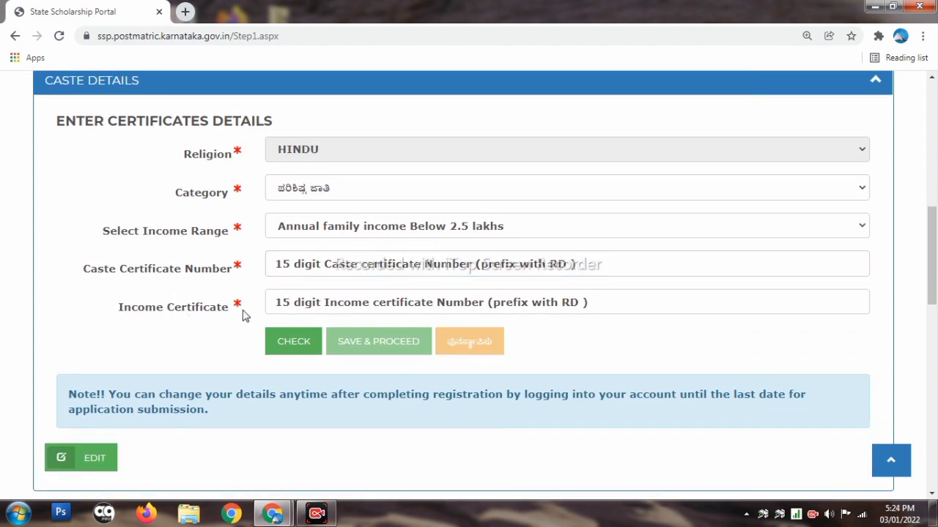
pyautogui.scroll(-1, 342, 295)
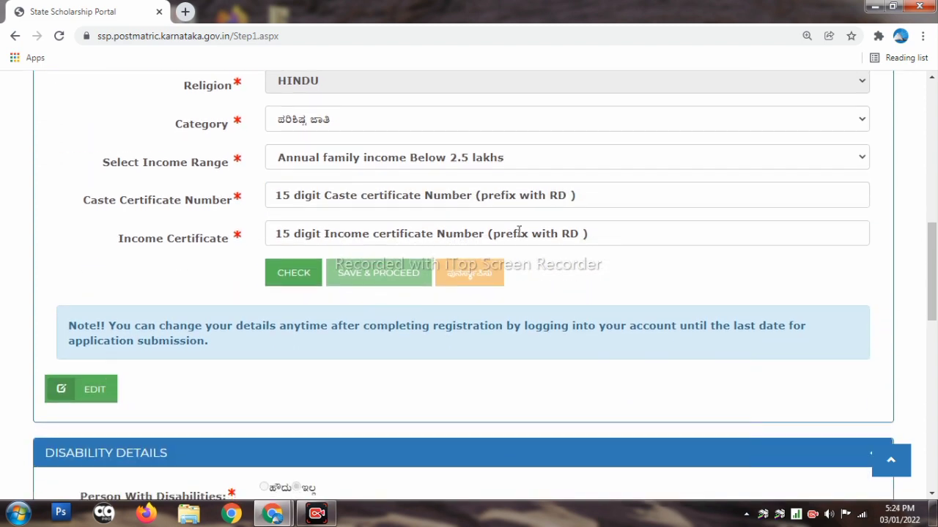
pyautogui.scroll(-2, 517, 230)
pyautogui.scroll(-8, 259, 295)
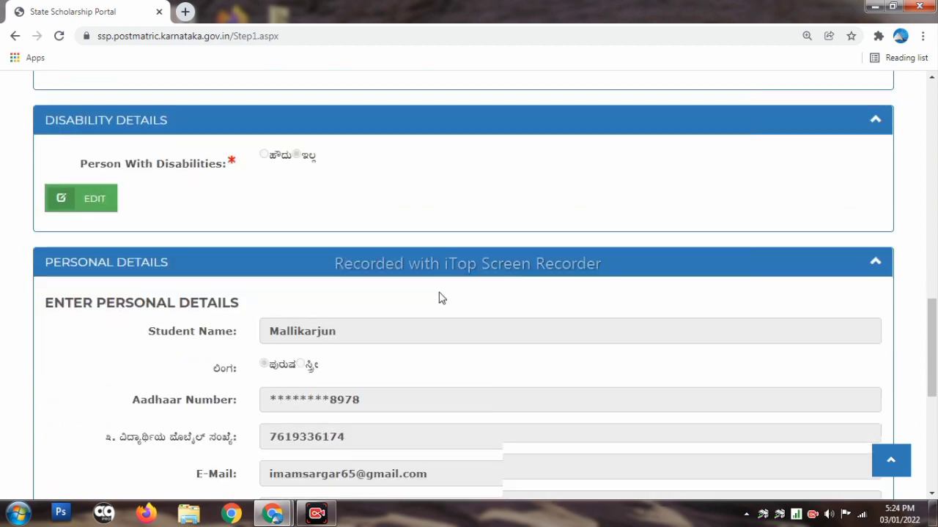
pyautogui.scroll(20, 498, 351)
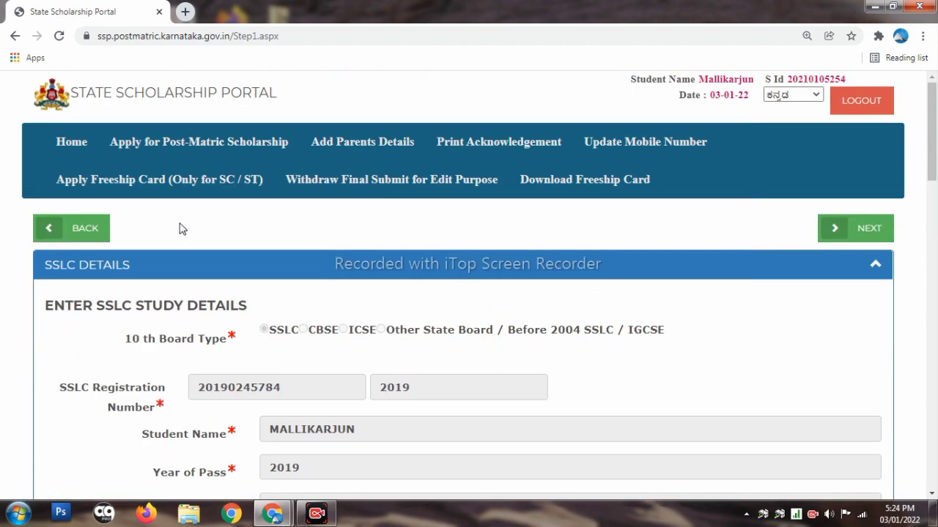
pyautogui.click(186, 147)
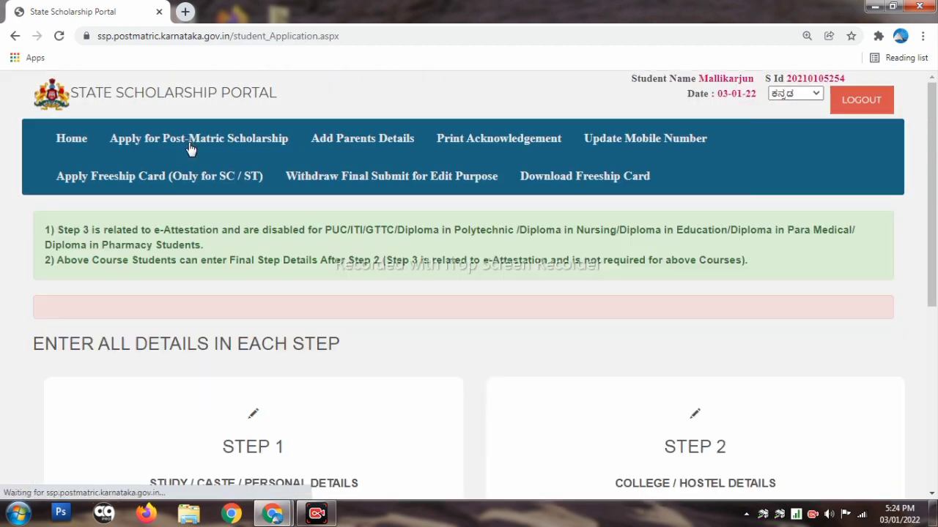
pyautogui.scroll(-4, 579, 324)
# Open Step 2 college and course details and answer No to studying outside Karnataka
pyautogui.click(683, 253)
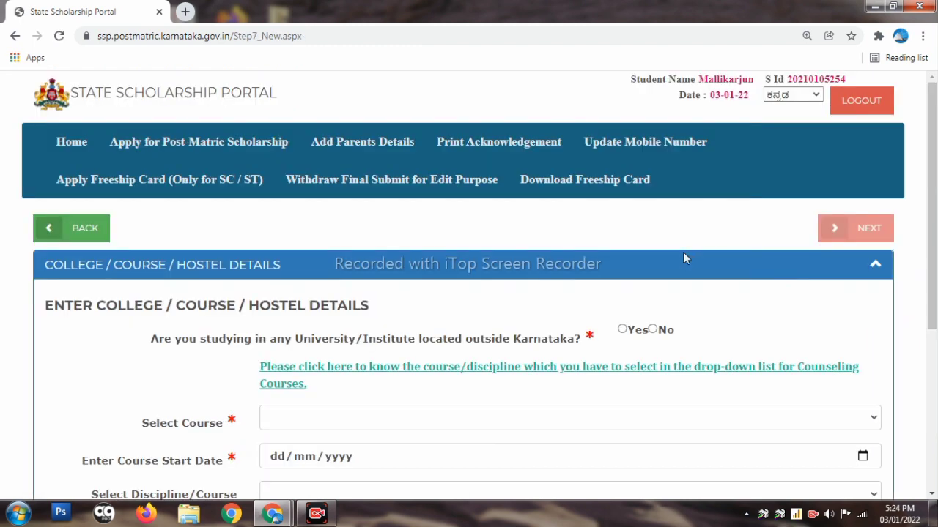
pyautogui.scroll(-2, 328, 320)
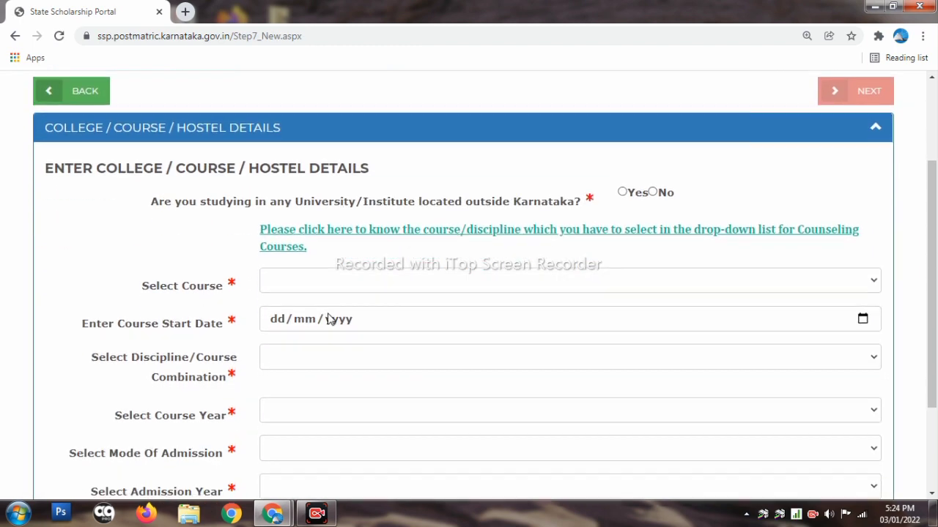
pyautogui.click(289, 284)
pyautogui.click(289, 284)
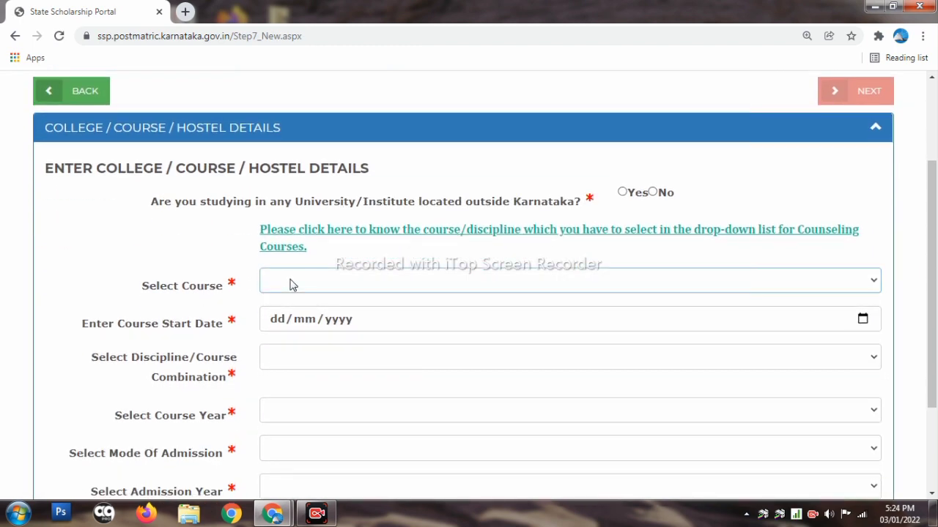
pyautogui.click(158, 296)
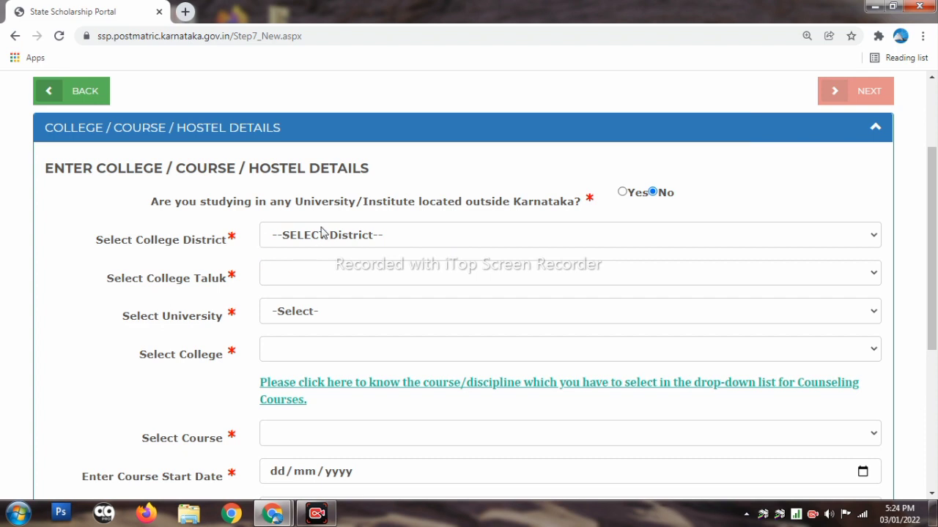
# Set the college district to KALABURAGI and the college taluk to Kalaburagi
pyautogui.click(322, 233)
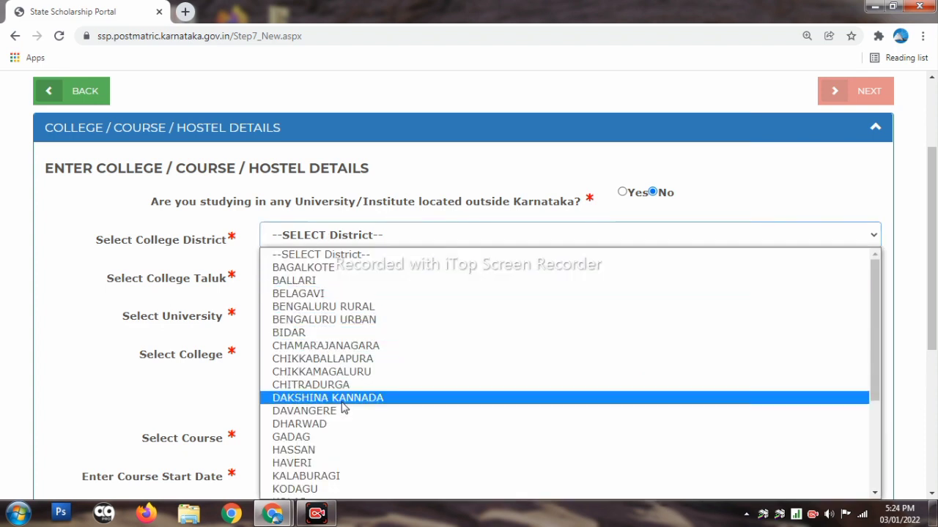
pyautogui.click(366, 467)
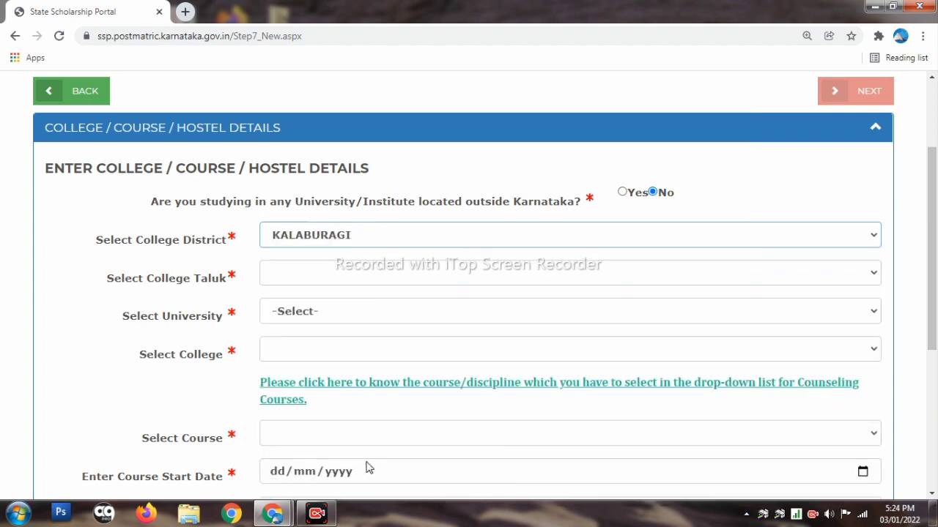
pyautogui.click(388, 277)
pyautogui.click(376, 371)
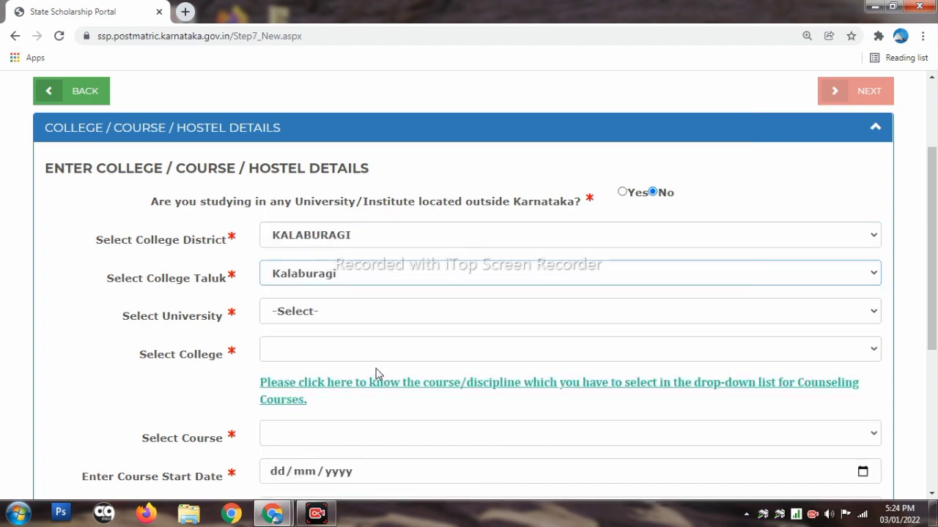
# Search 'gu' in the university list and choose Gulbarga University, Gulbarga (Id: U-0219)
pyautogui.click(356, 312)
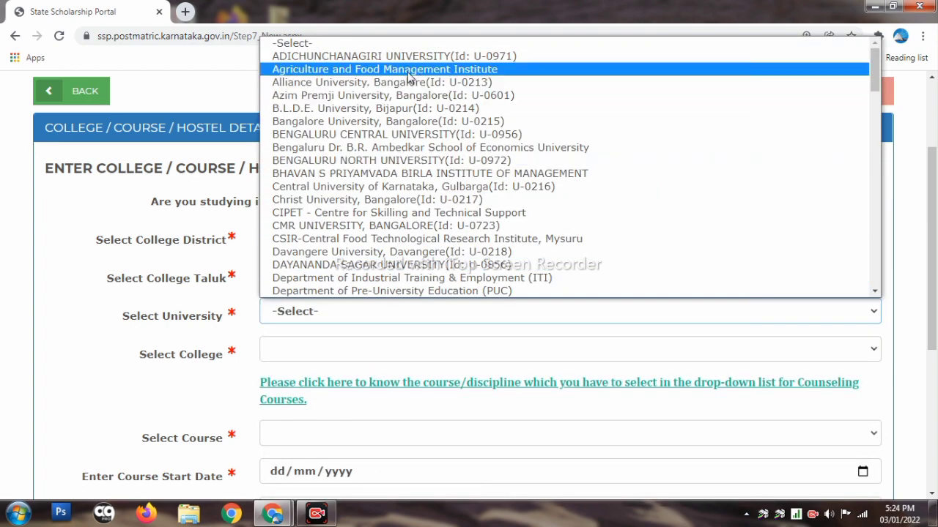
pyautogui.scroll(-4, 439, 201)
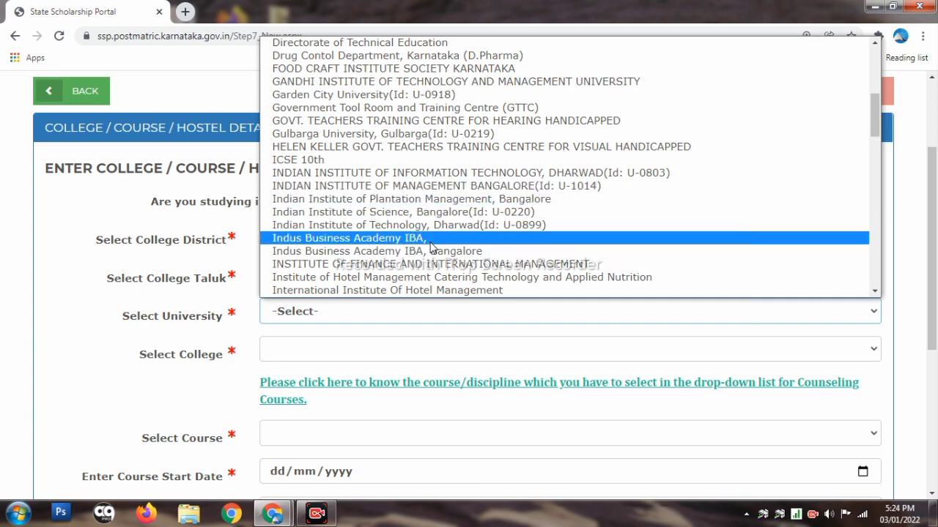
pyautogui.scroll(-2, 432, 246)
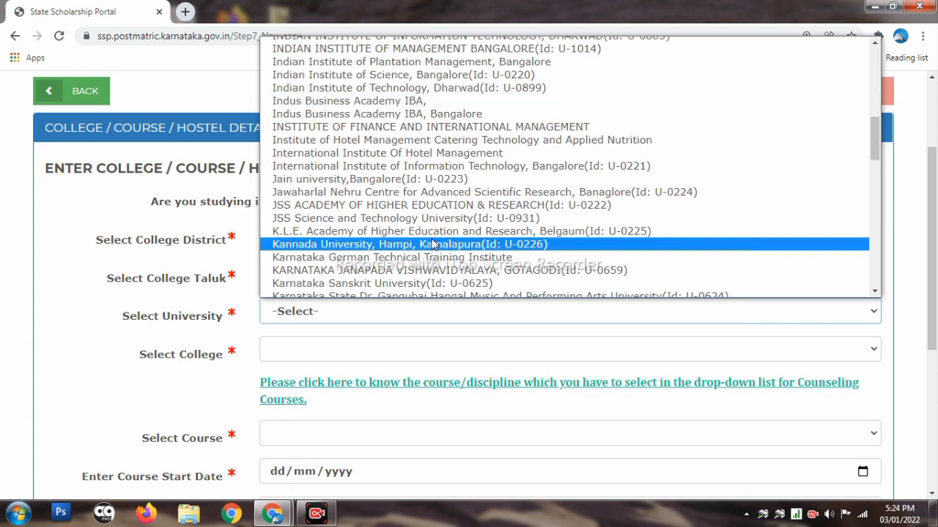
pyautogui.scroll(-2, 433, 244)
pyautogui.scroll(-2, 434, 236)
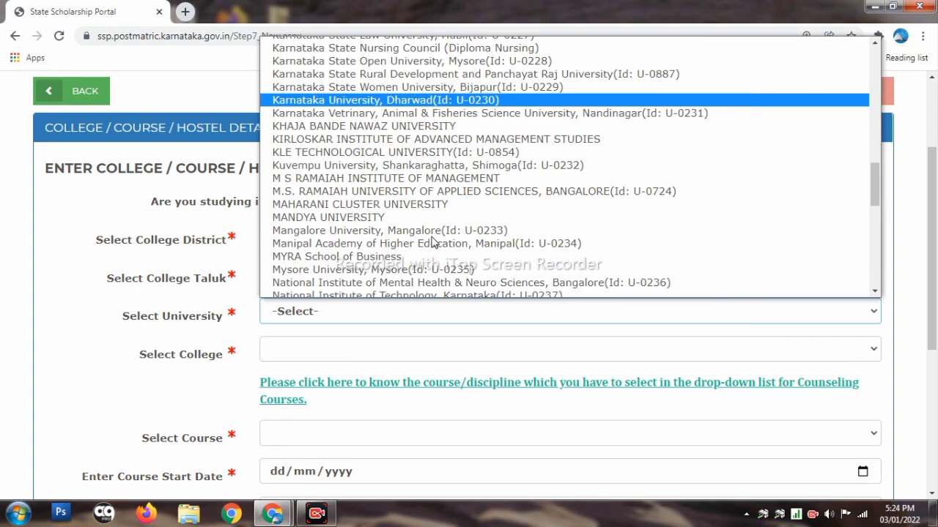
pyautogui.scroll(2, 432, 236)
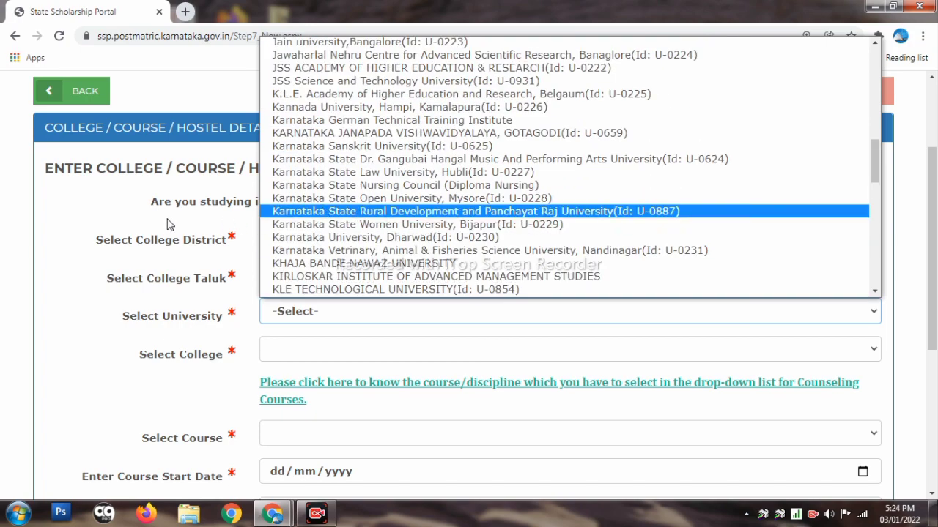
pyautogui.click(173, 221)
pyautogui.click(373, 318)
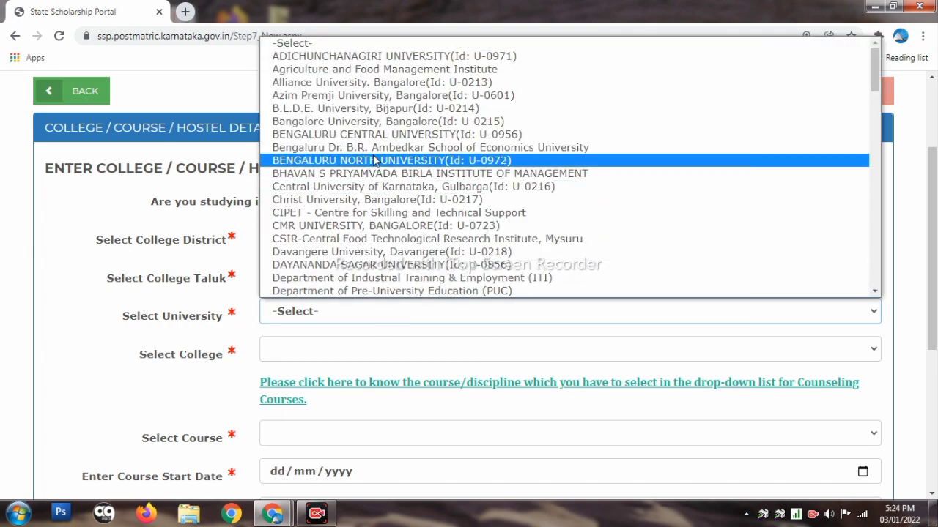
pyautogui.scroll(-2, 386, 183)
pyautogui.scroll(-2, 388, 185)
pyautogui.scroll(-3, 419, 212)
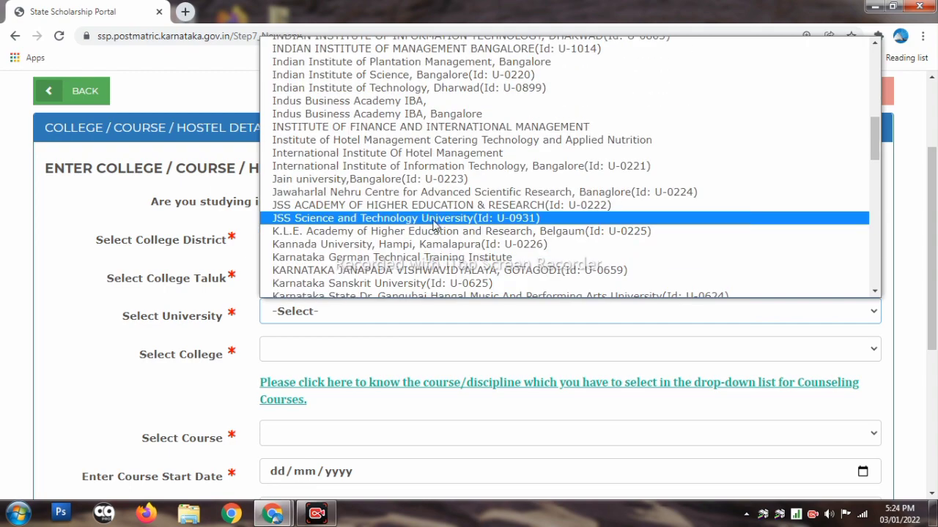
pyautogui.scroll(-10, 418, 213)
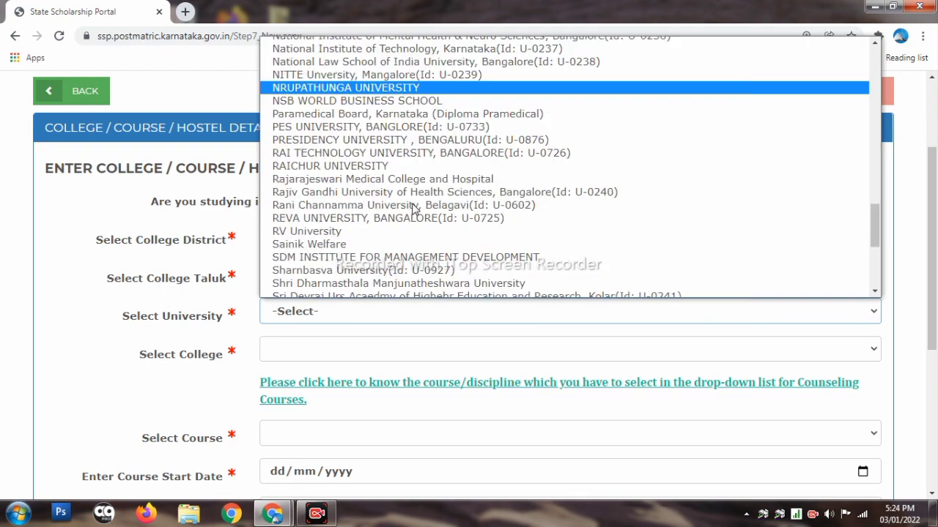
pyautogui.scroll(-3, 413, 210)
pyautogui.scroll(10, 414, 209)
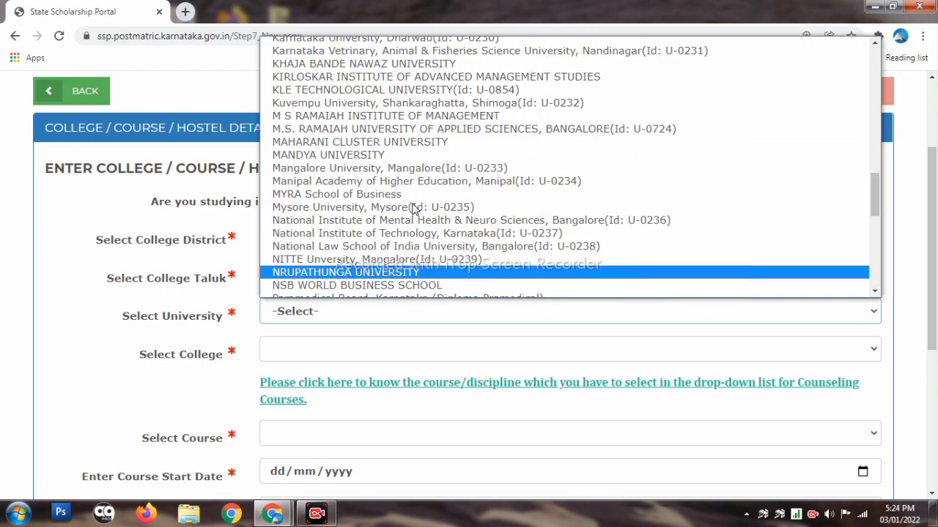
pyautogui.write('gu')
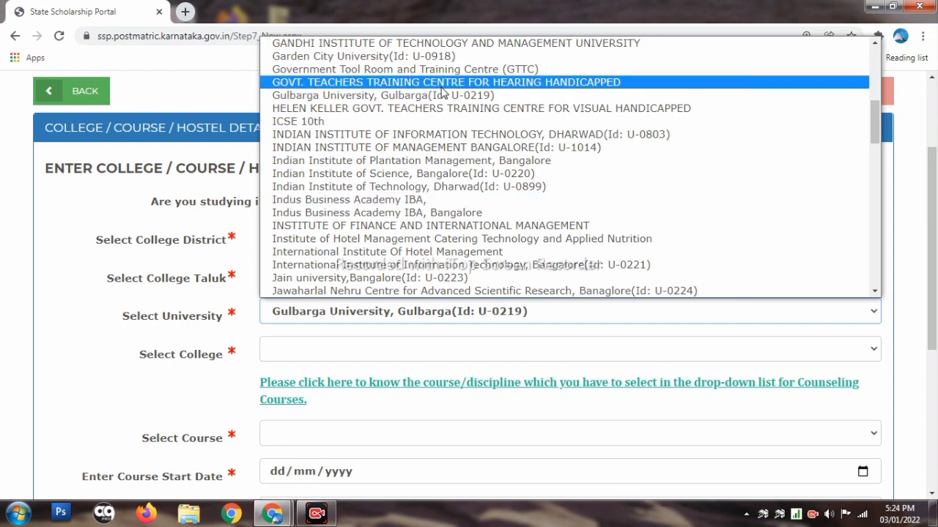
pyautogui.click(443, 98)
# Confirm Gulbarga University remains the selected university
pyautogui.scroll(-1, 439, 220)
pyautogui.click(348, 246)
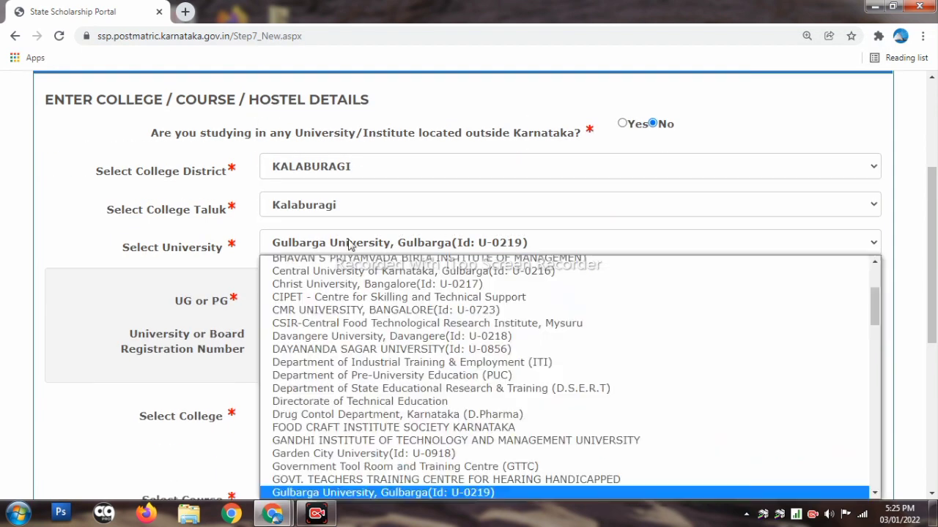
pyautogui.click(348, 245)
pyautogui.click(348, 245)
pyautogui.scroll(3, 423, 329)
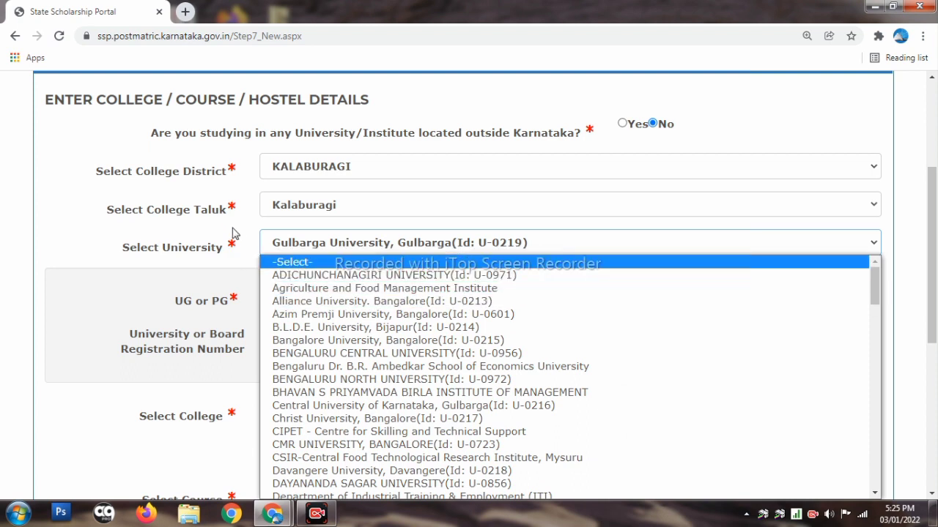
pyautogui.click(469, 313)
pyautogui.scroll(-1, 469, 313)
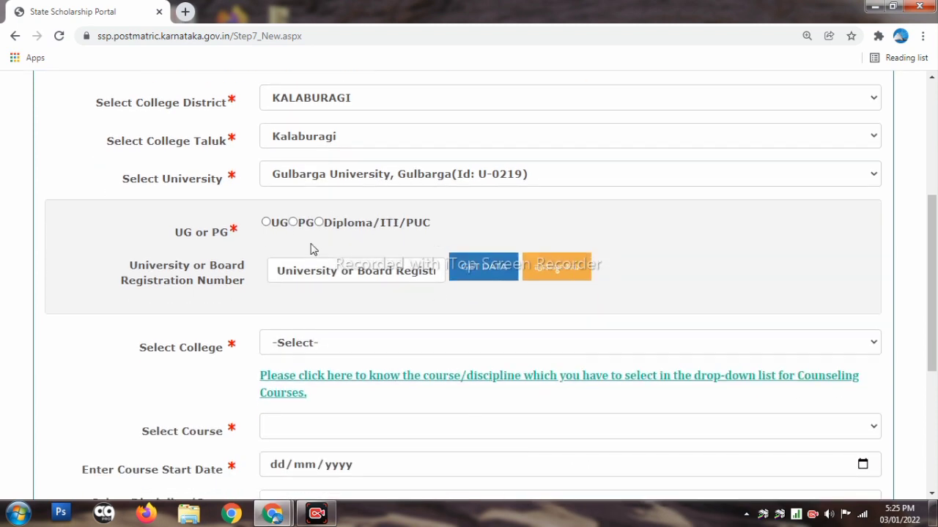
# Choose UG and enter the university registration number to fetch the student's name and college
pyautogui.click(266, 223)
pyautogui.scroll(-1, 384, 227)
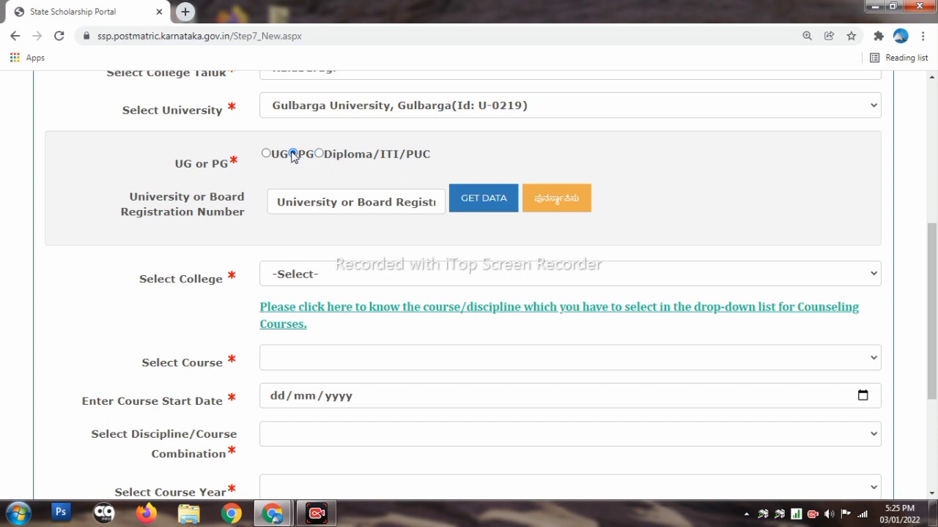
pyautogui.click(266, 155)
pyautogui.click(355, 201)
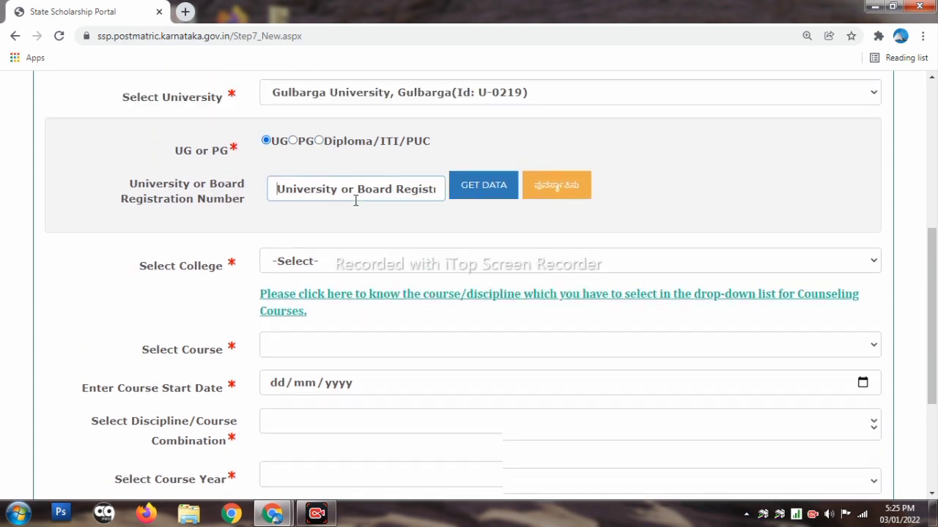
pyautogui.click(240, 202)
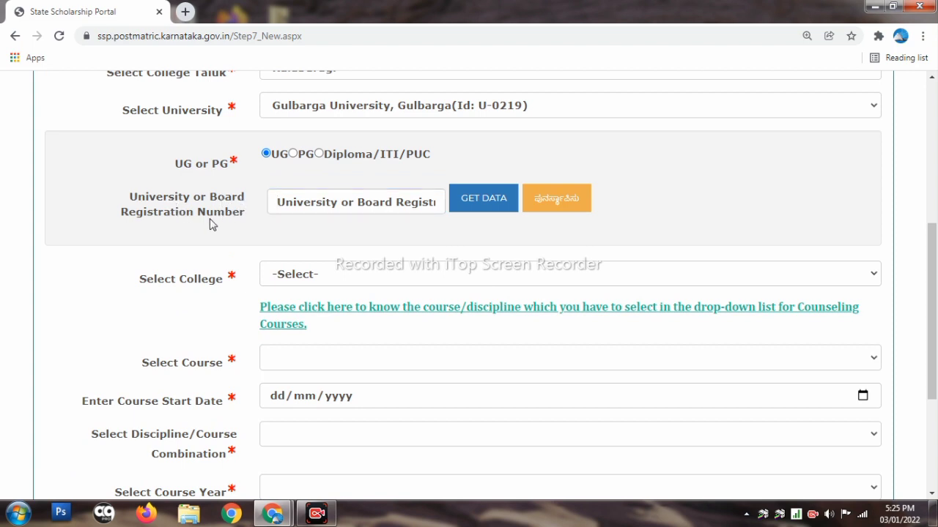
pyautogui.click(323, 199)
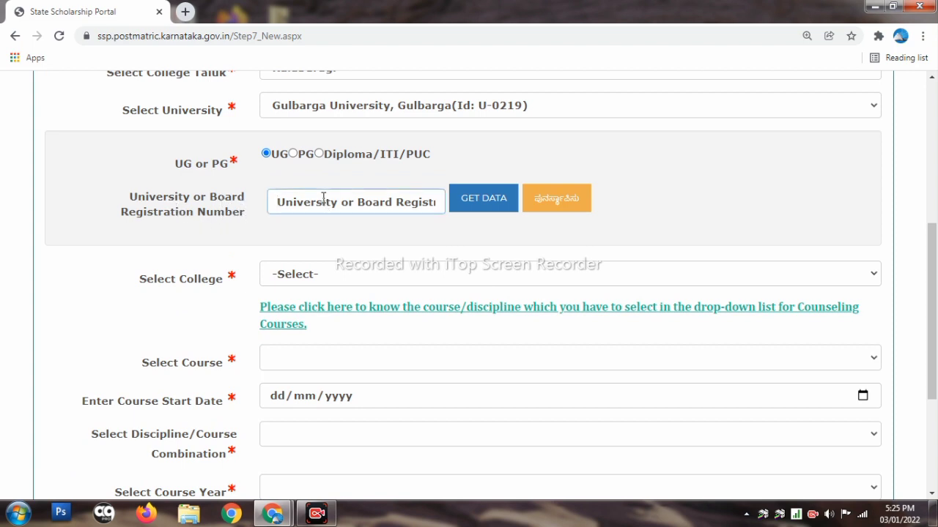
pyautogui.scroll(1, 323, 197)
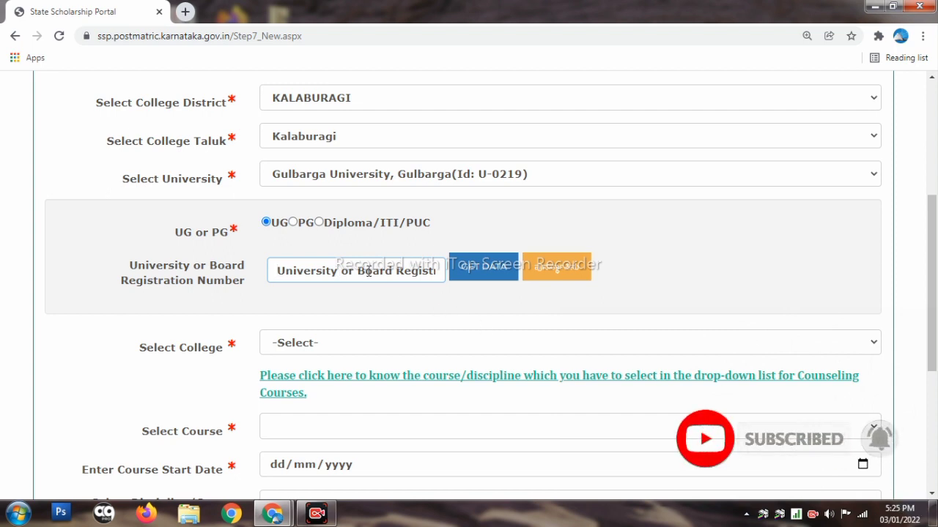
pyautogui.scroll(-1, 368, 271)
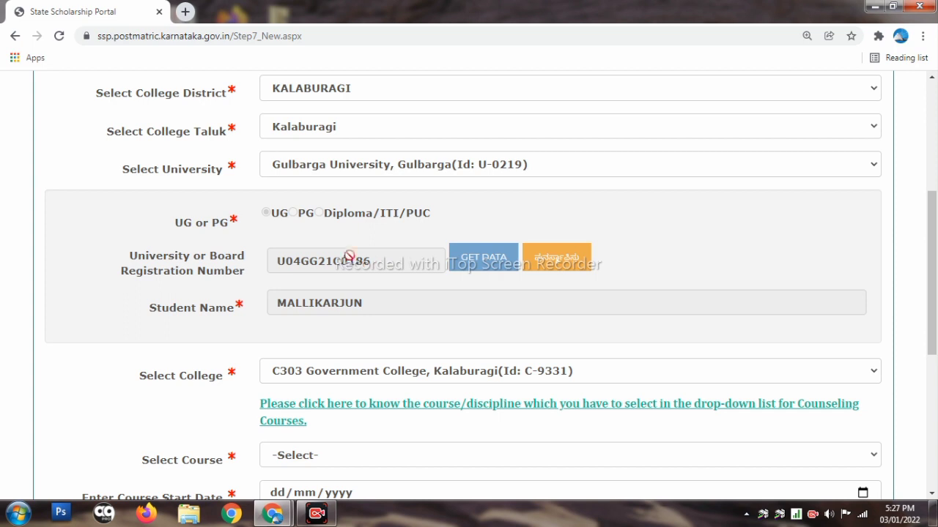
# Keep C303 Government College, Kalaburagi as the selected college
pyautogui.scroll(-1, 349, 257)
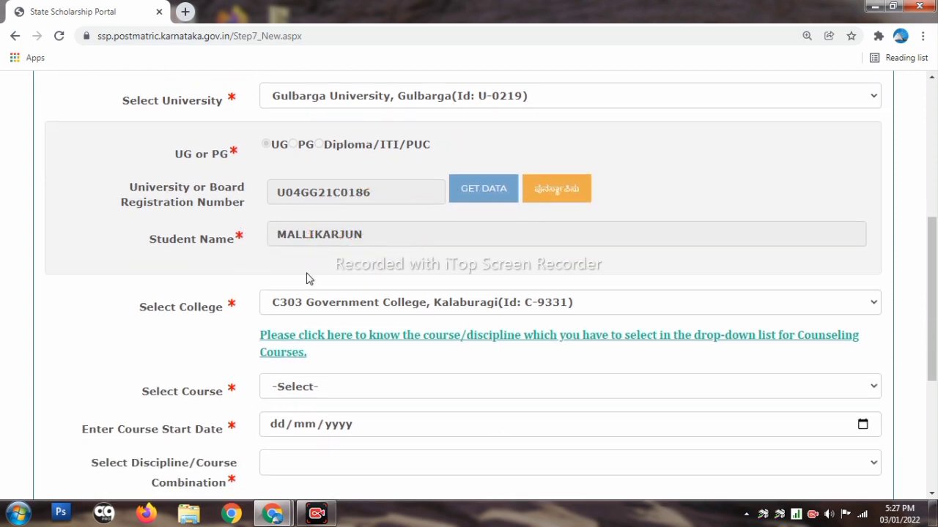
pyautogui.scroll(-2, 307, 278)
pyautogui.scroll(2, 352, 268)
pyautogui.scroll(-1, 371, 306)
pyautogui.click(366, 234)
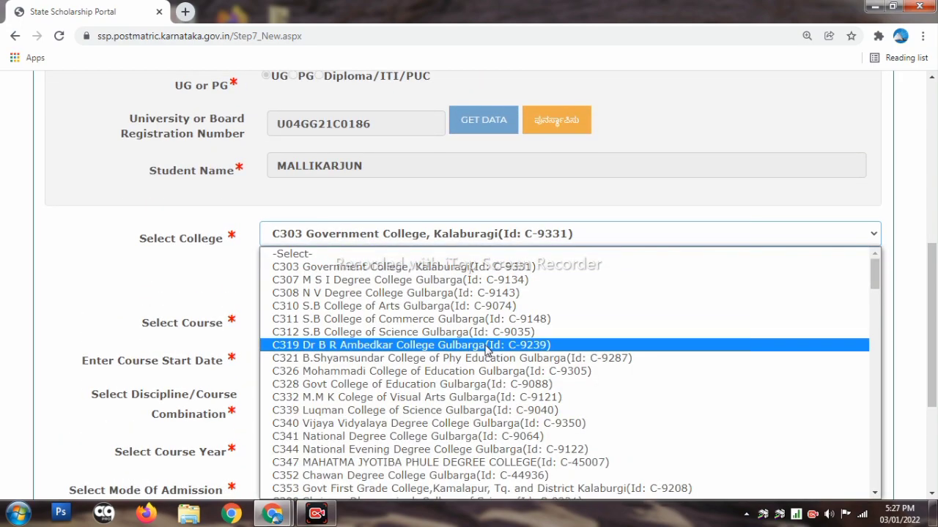
pyautogui.scroll(-3, 414, 369)
pyautogui.scroll(-8, 414, 370)
pyautogui.scroll(10, 540, 432)
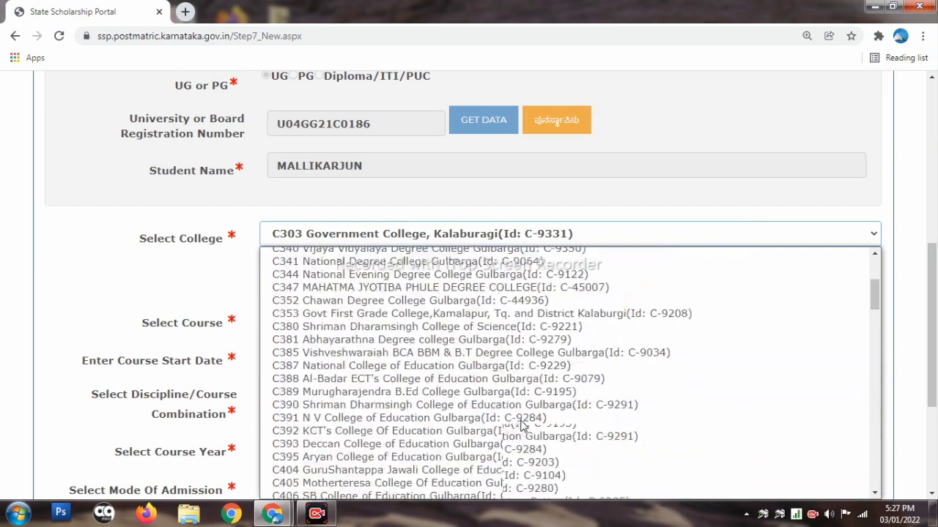
pyautogui.click(412, 267)
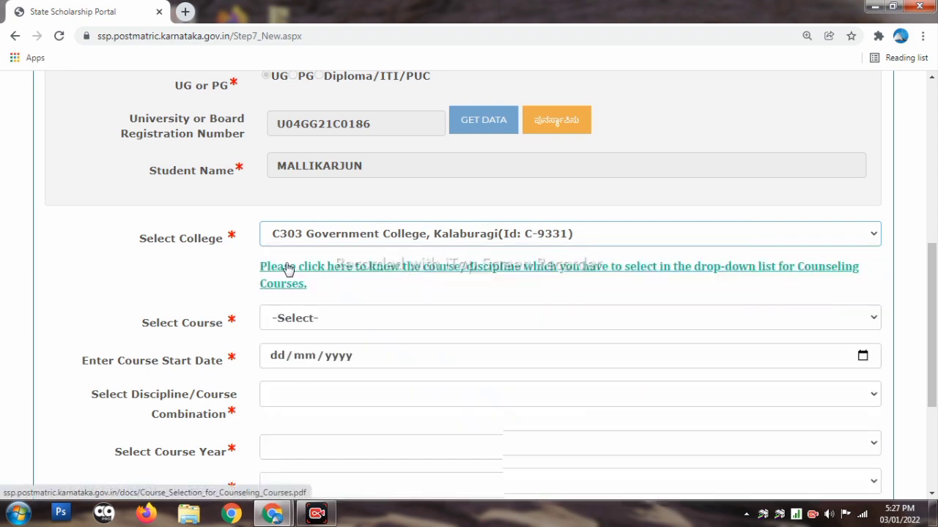
# Set the course to B.Com
pyautogui.scroll(-1, 388, 249)
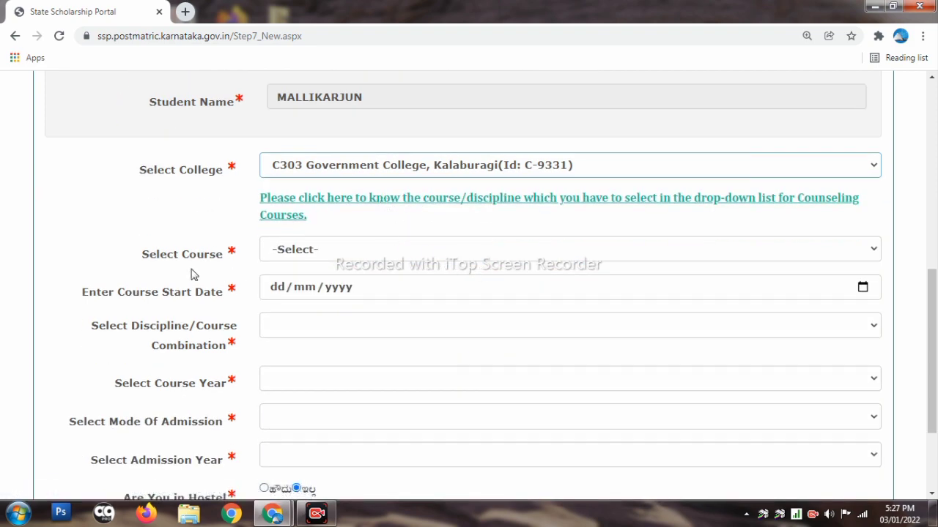
pyautogui.click(373, 256)
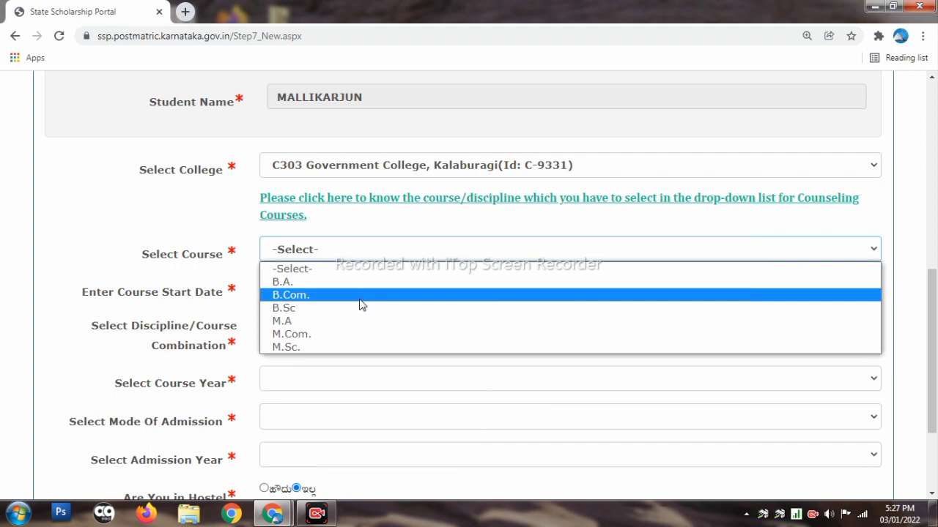
pyautogui.click(361, 295)
pyautogui.click(359, 259)
# Enter course start date 13/09/2021 and choose B COM as the discipline
pyautogui.click(369, 295)
pyautogui.scroll(-1, 364, 299)
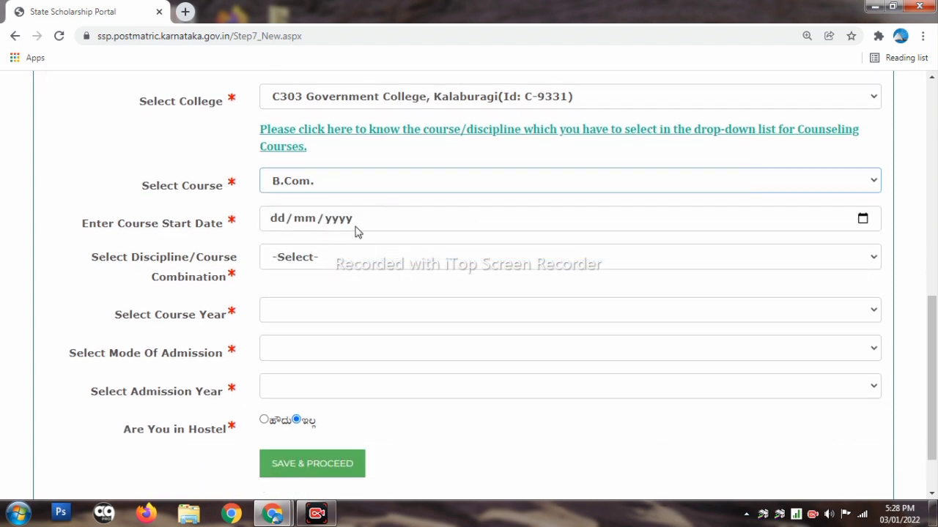
pyautogui.click(354, 219)
pyautogui.write('13/0')
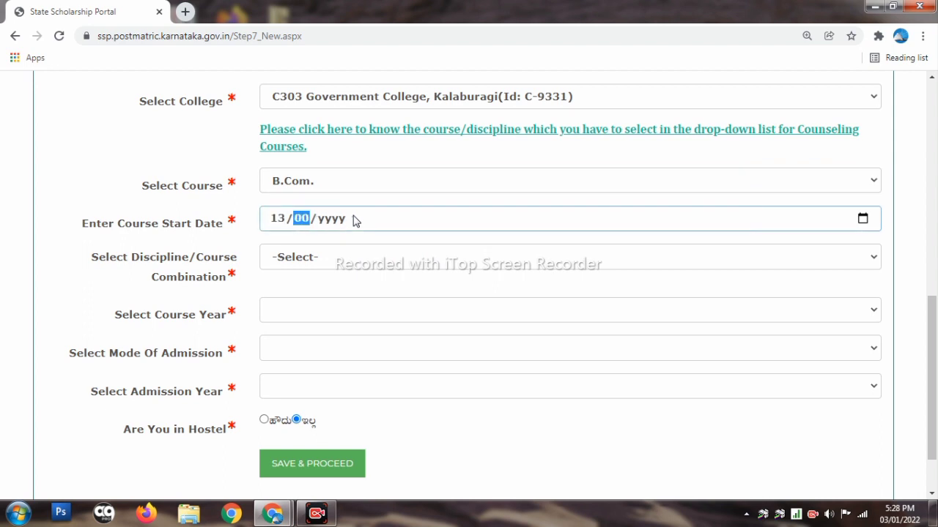
pyautogui.write('9/')
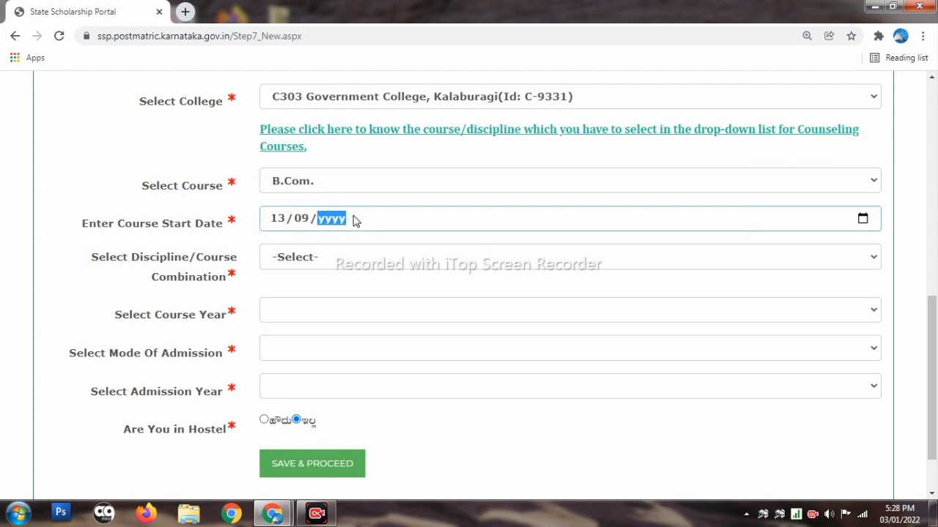
pyautogui.write('2021')
pyautogui.click(359, 258)
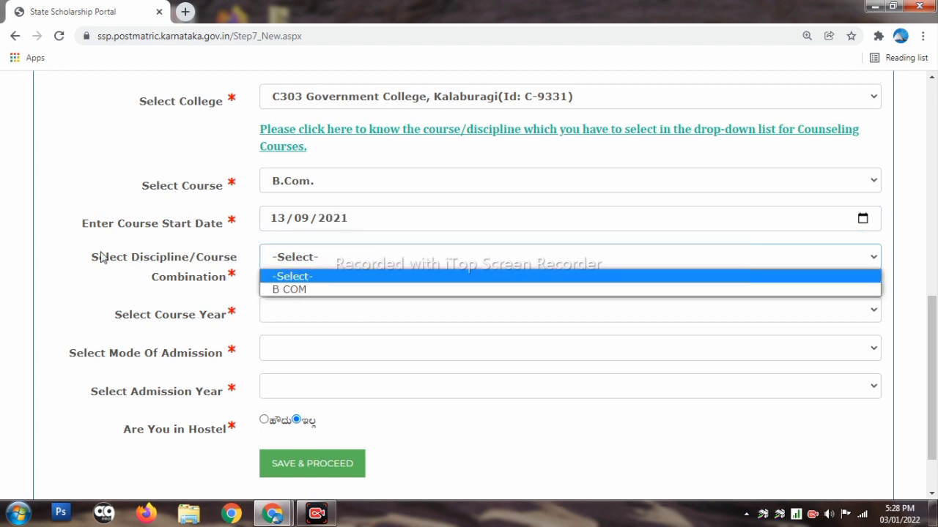
pyautogui.click(293, 289)
# Set the course year to FIRST and admission mode to 'Courses which do not require Counselling'
pyautogui.scroll(-1, 293, 288)
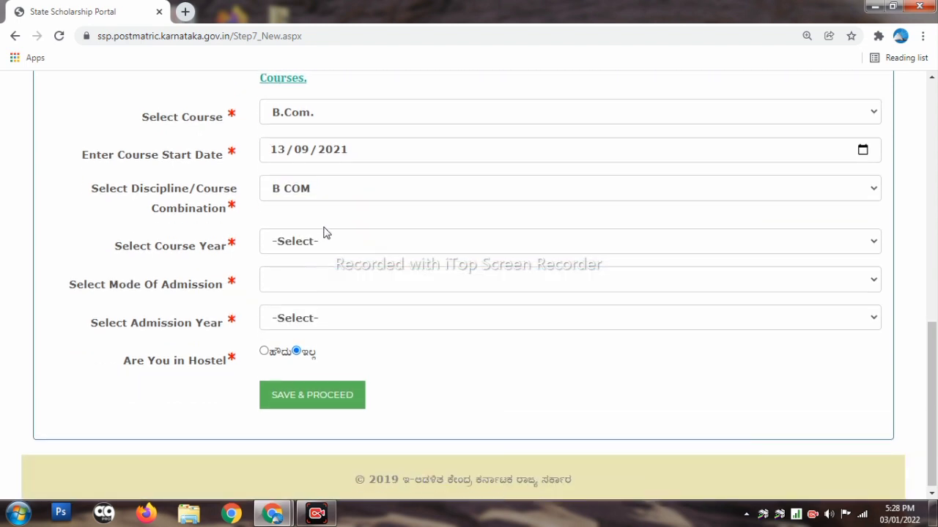
pyautogui.click(326, 246)
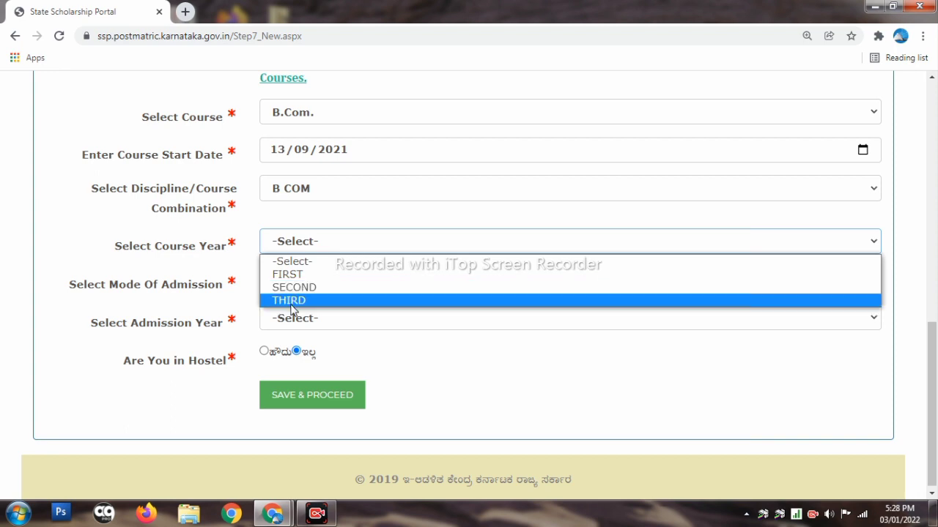
pyautogui.click(297, 274)
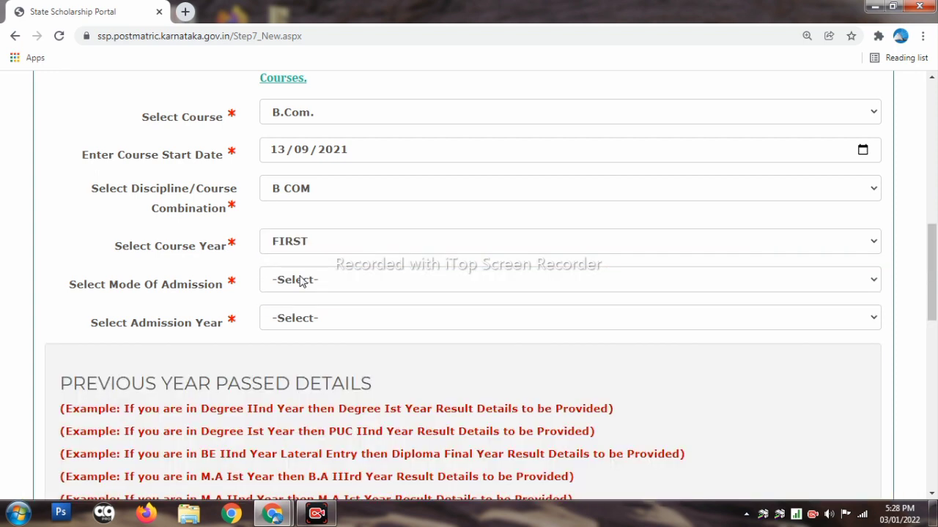
pyautogui.click(301, 281)
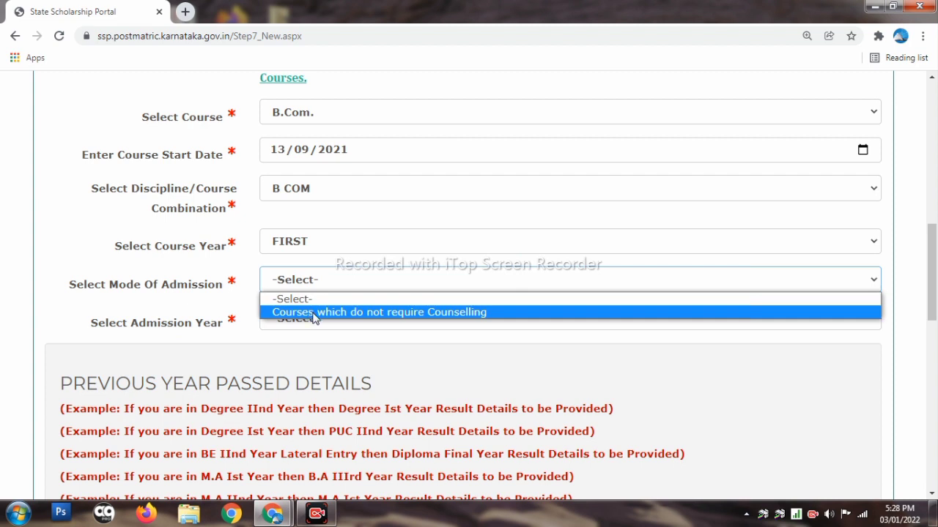
pyautogui.click(313, 312)
pyautogui.click(293, 282)
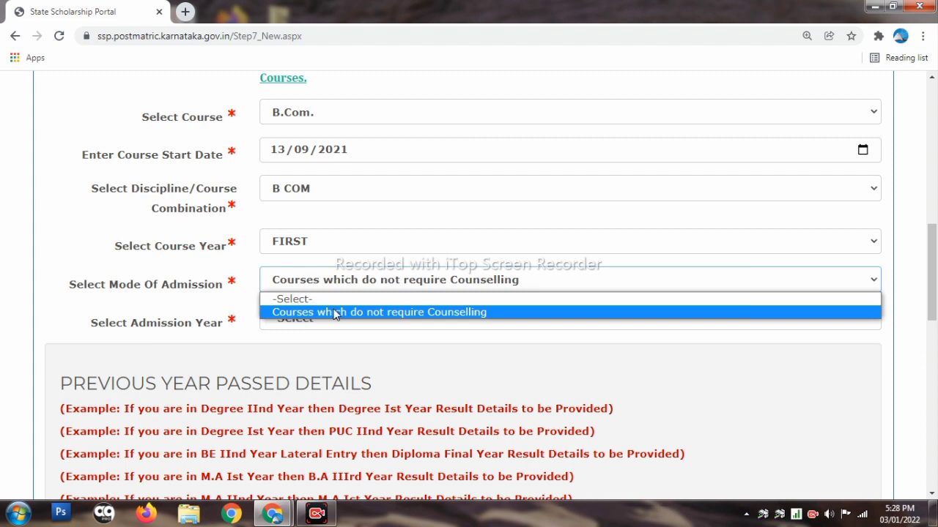
# Set the admission year to 2021 and move down to the PUC details section
pyautogui.click(336, 313)
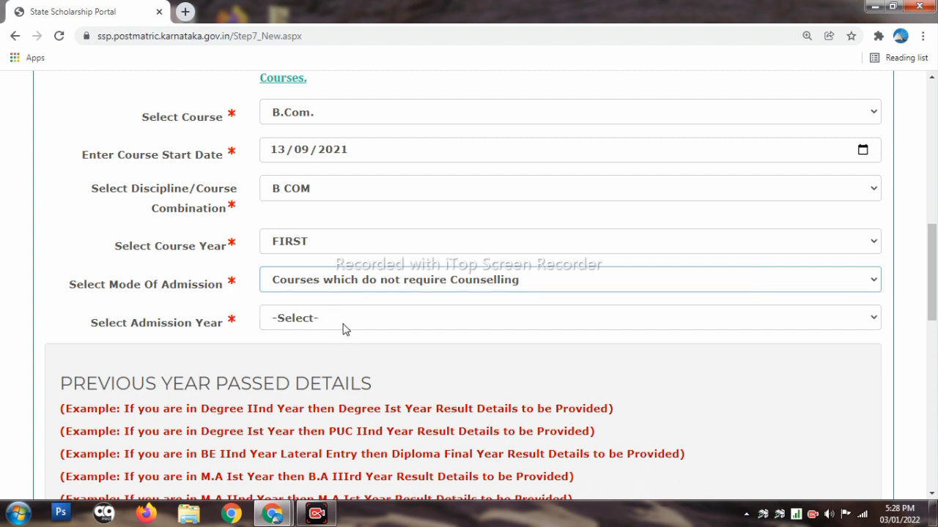
pyautogui.click(333, 319)
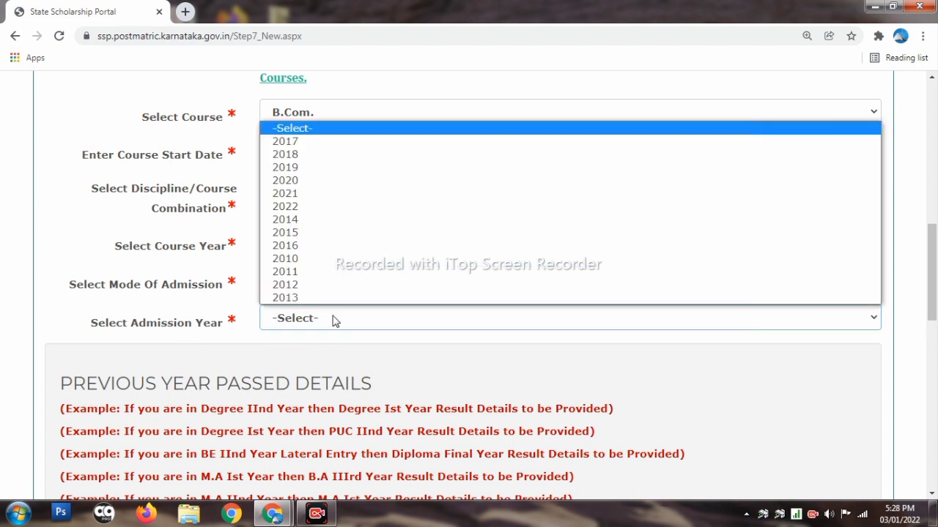
pyautogui.click(339, 195)
pyautogui.scroll(-2, 361, 302)
pyautogui.scroll(-1, 361, 303)
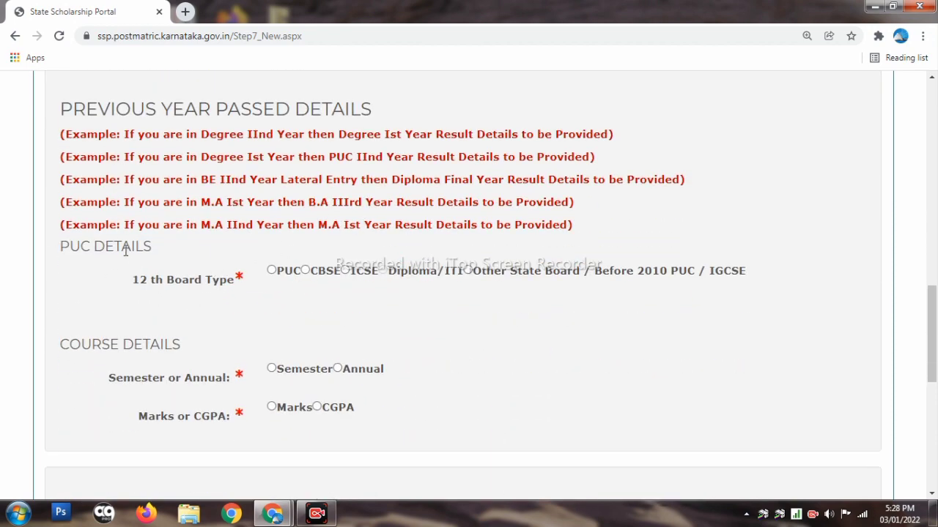
# Select PUC as the 12th board type and enter the PUC registration number
pyautogui.click(272, 270)
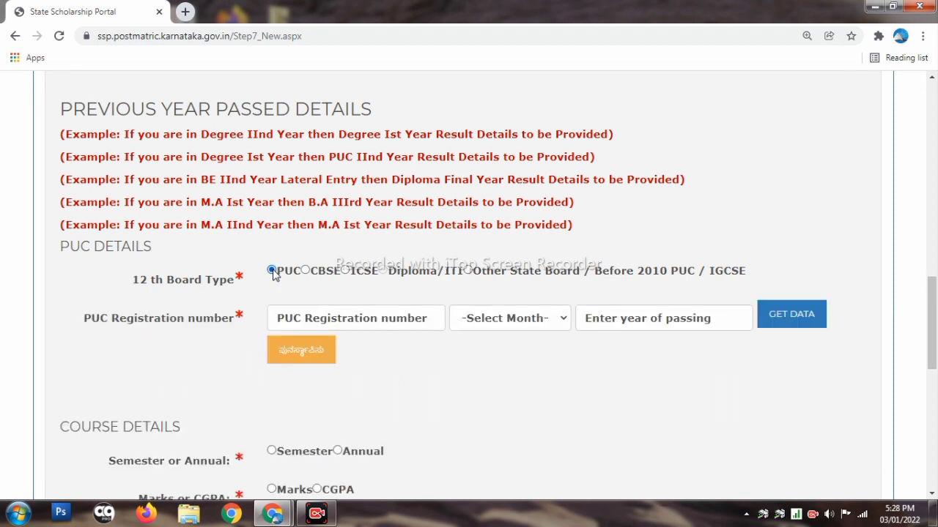
pyautogui.scroll(-1, 359, 276)
pyautogui.click(361, 250)
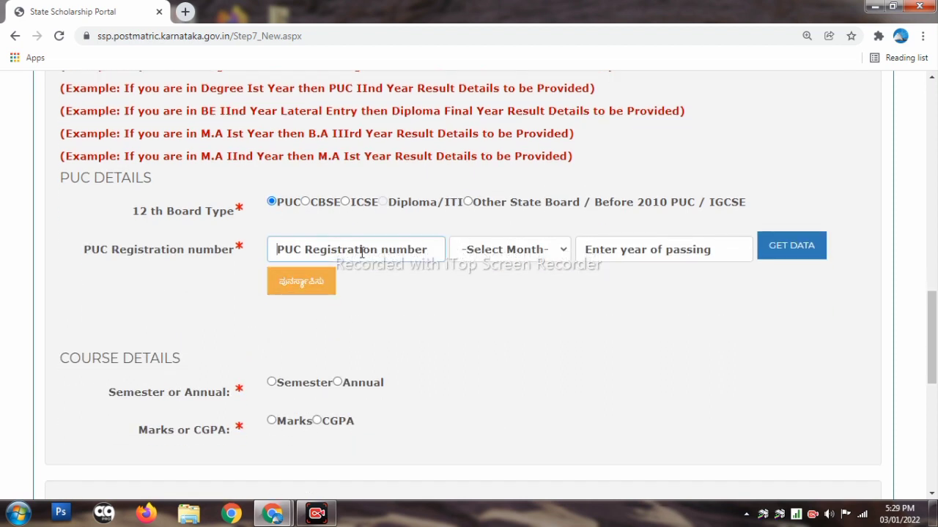
pyautogui.scroll(-1, 373, 245)
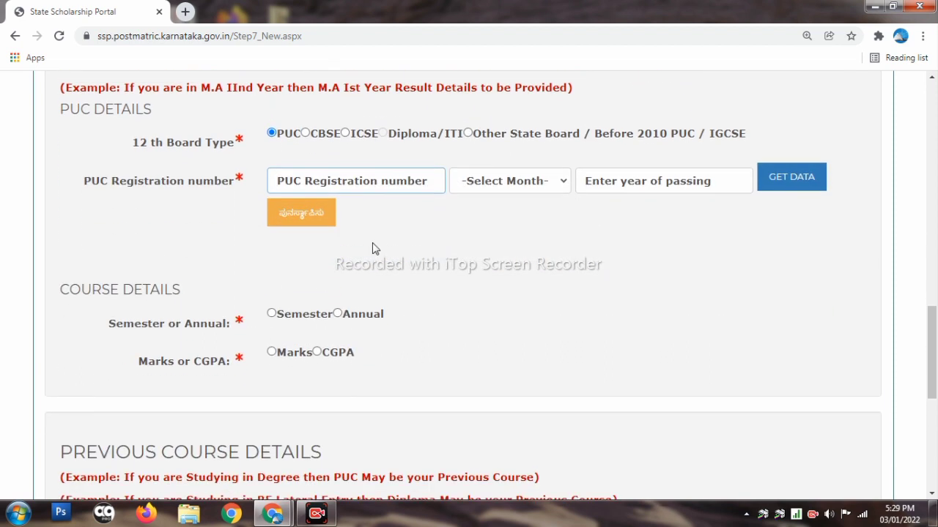
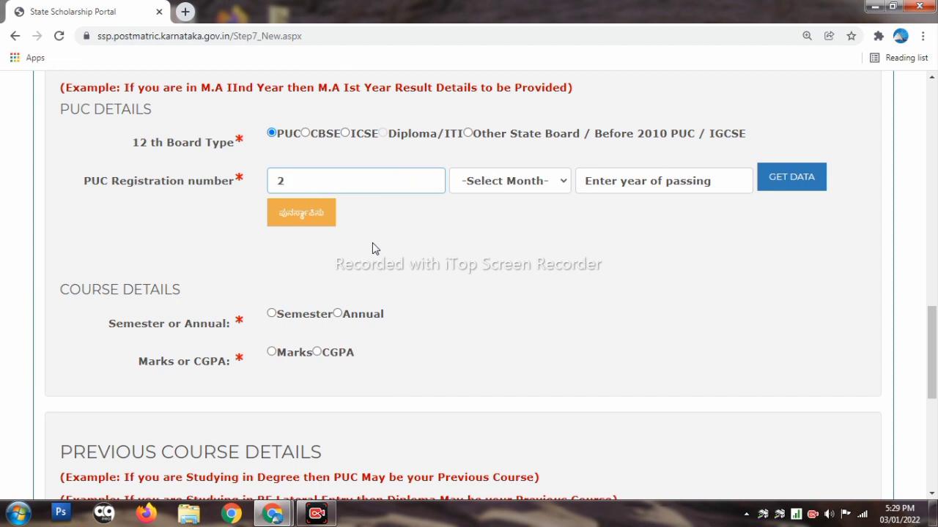
# Set the passing month and year to JULY 2021 and fetch the PUC record
pyautogui.click(546, 183)
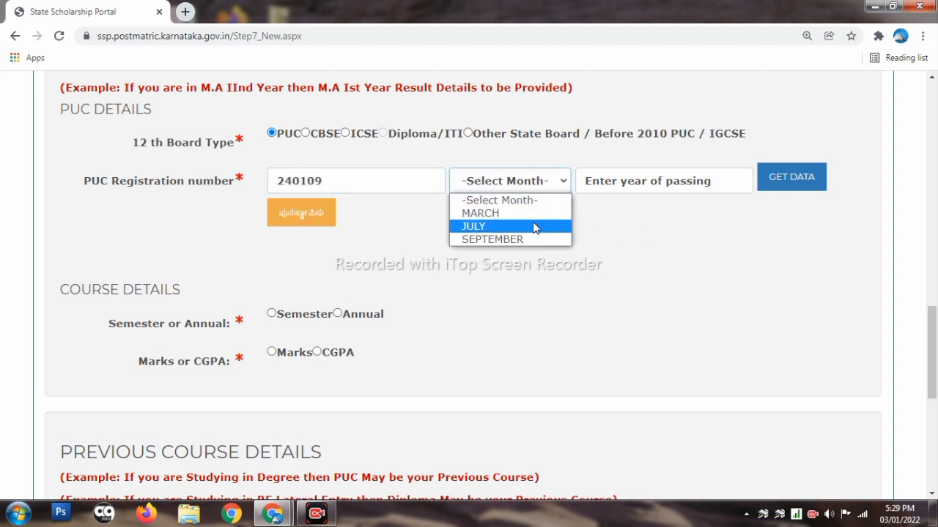
pyautogui.click(535, 224)
pyautogui.click(627, 182)
pyautogui.write('2021')
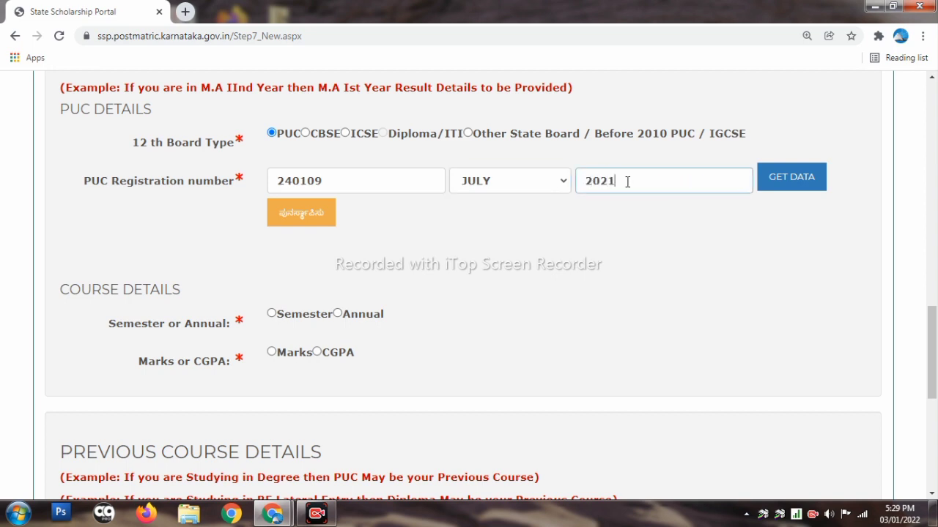
pyautogui.click(791, 180)
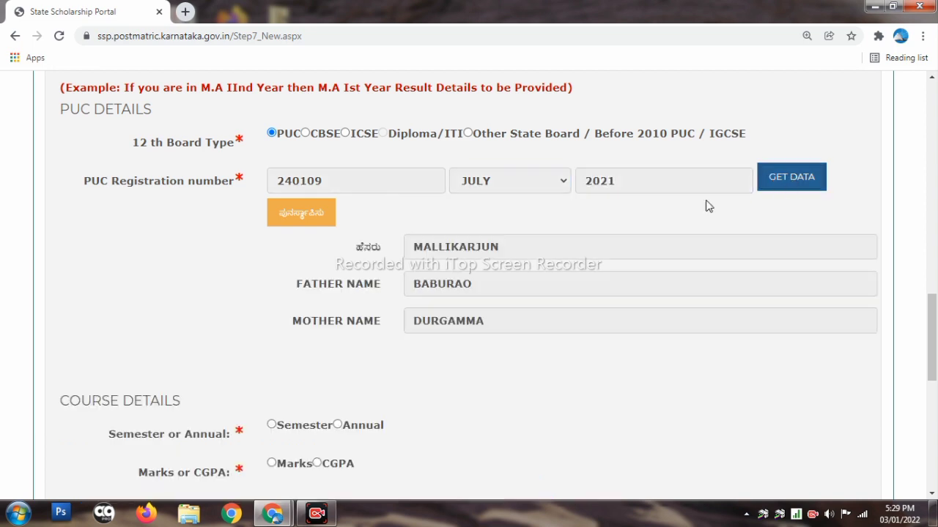
pyautogui.scroll(-1, 462, 250)
pyautogui.scroll(-3, 410, 253)
pyautogui.scroll(4, 366, 213)
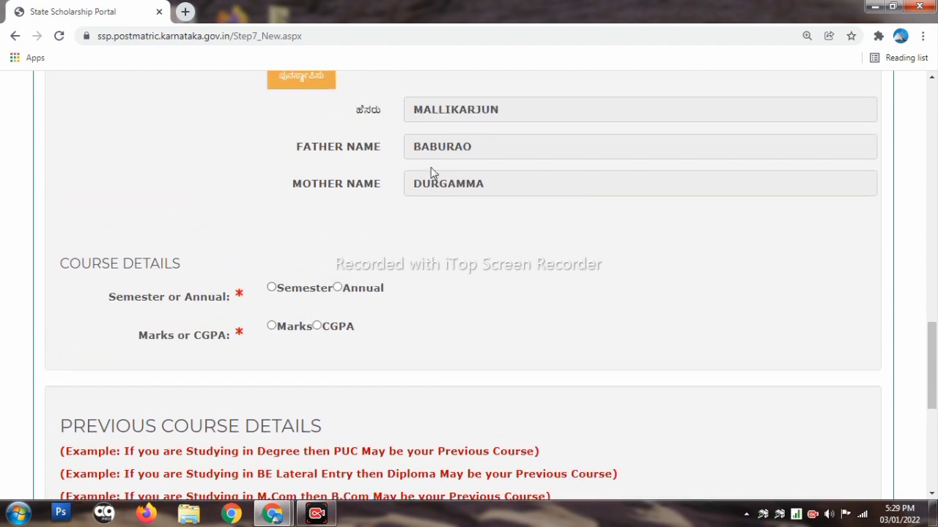
pyautogui.scroll(-2, 427, 163)
pyautogui.scroll(-1, 330, 400)
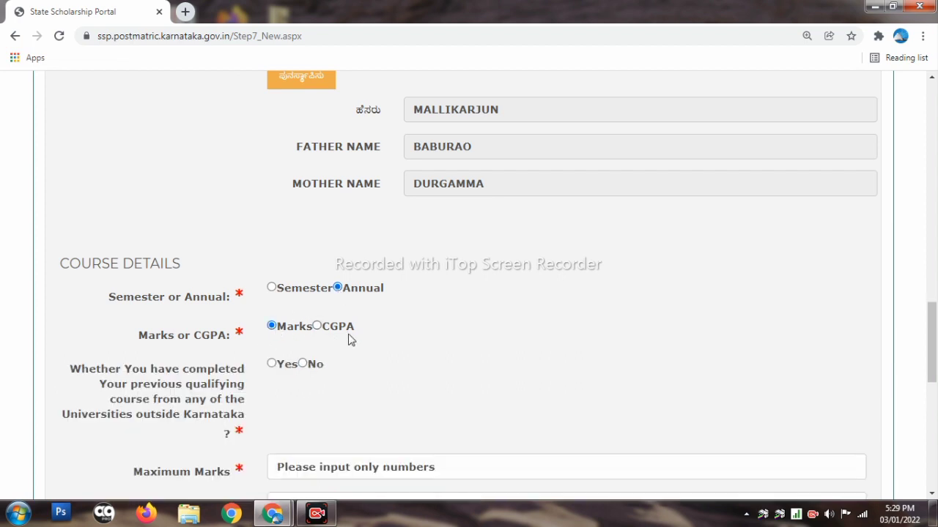
# Answer No to the previous course being from a university outside Karnataka
pyautogui.scroll(-1, 330, 352)
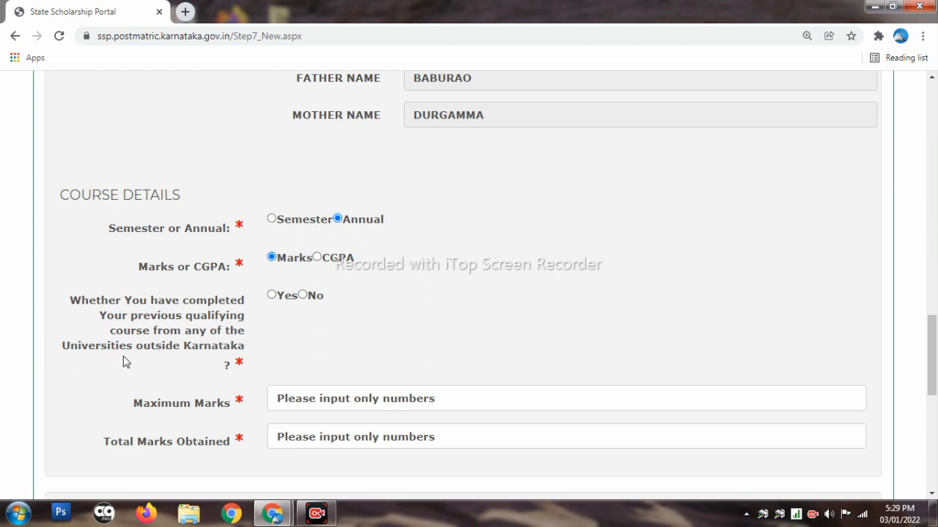
pyautogui.click(303, 295)
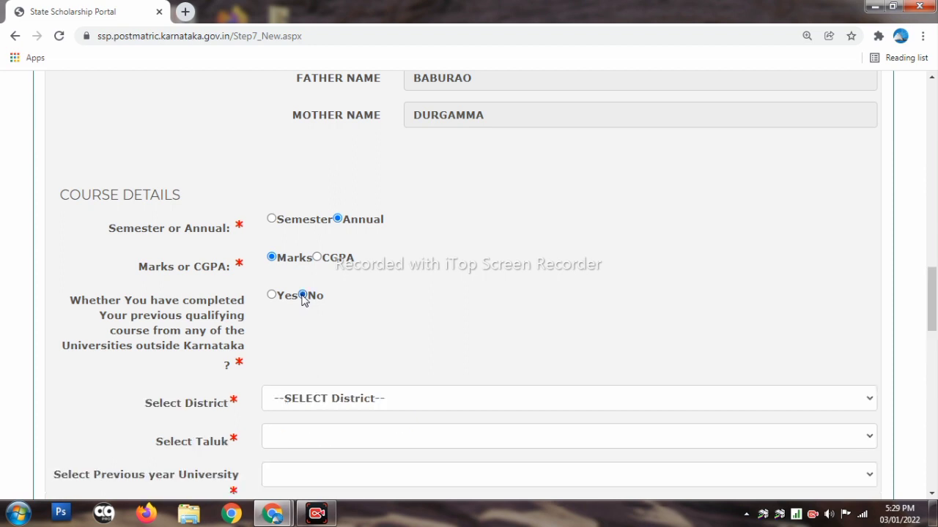
# Set the previous-year district to KALABURAGI and the taluk to Chittapur
pyautogui.scroll(-2, 421, 291)
pyautogui.click(431, 260)
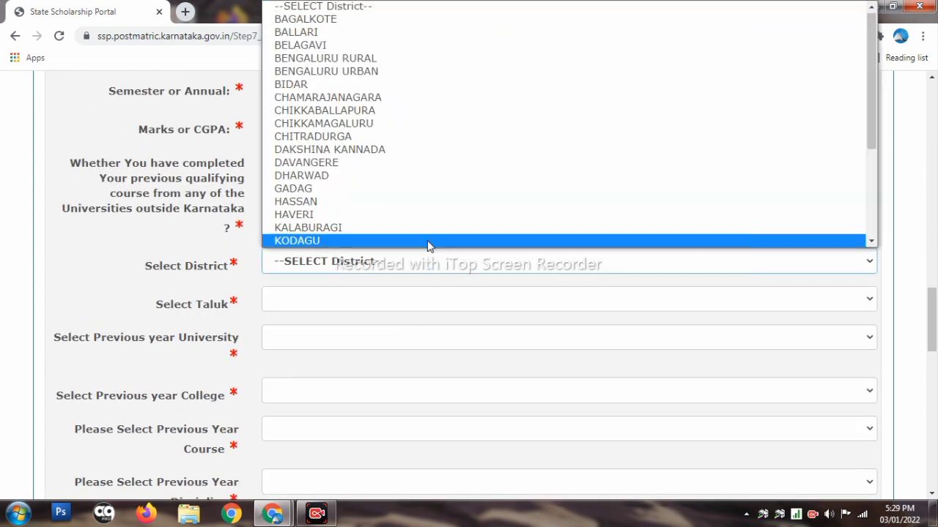
pyautogui.click(422, 228)
pyautogui.scroll(-1, 412, 246)
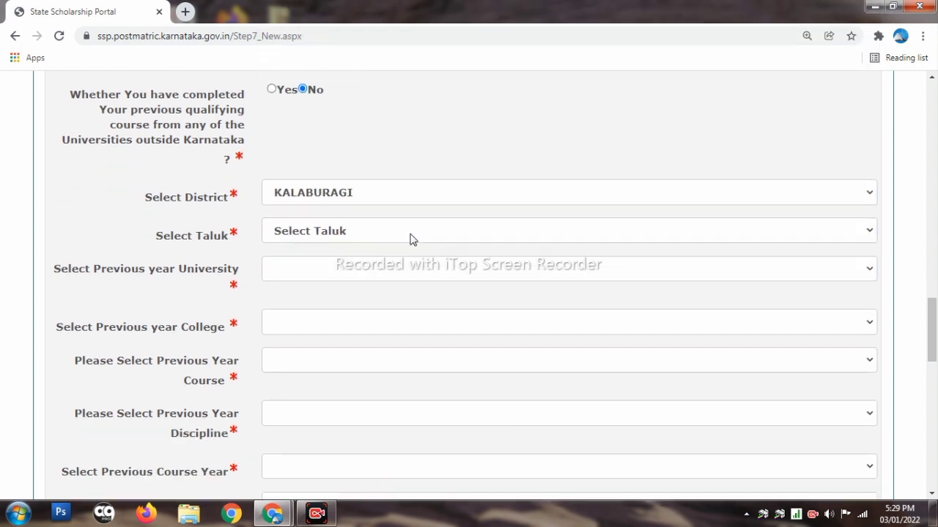
pyautogui.click(410, 234)
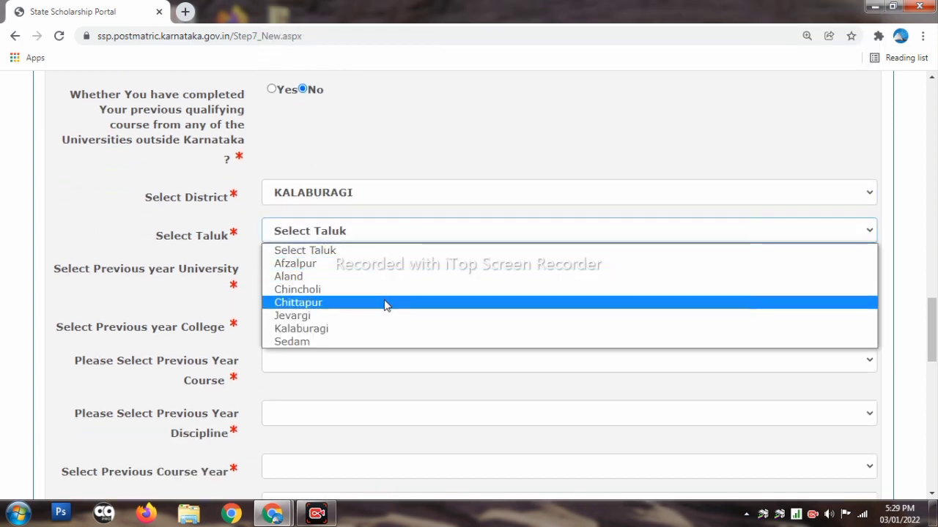
pyautogui.click(386, 305)
# Choose Department of Pre-University Education (PUC) as the previous-year university
pyautogui.click(348, 275)
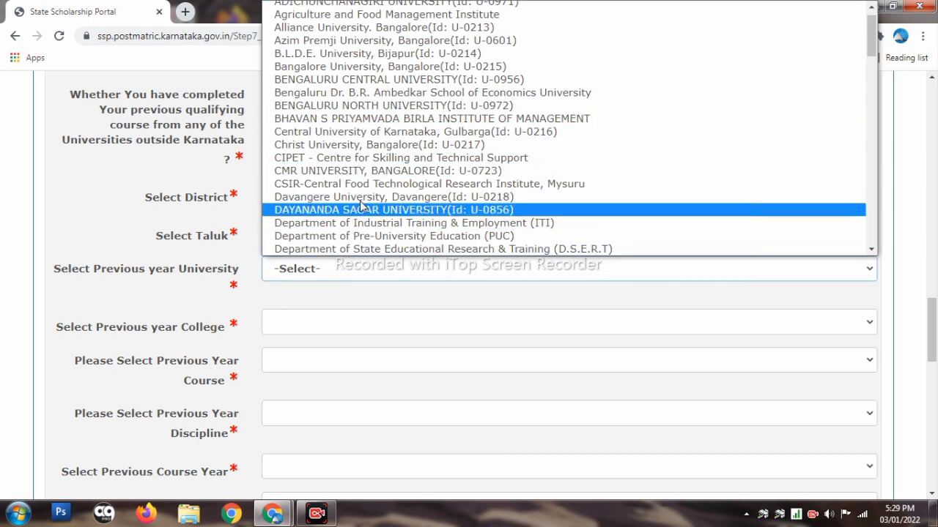
pyautogui.scroll(1, 381, 183)
pyautogui.scroll(-3, 374, 179)
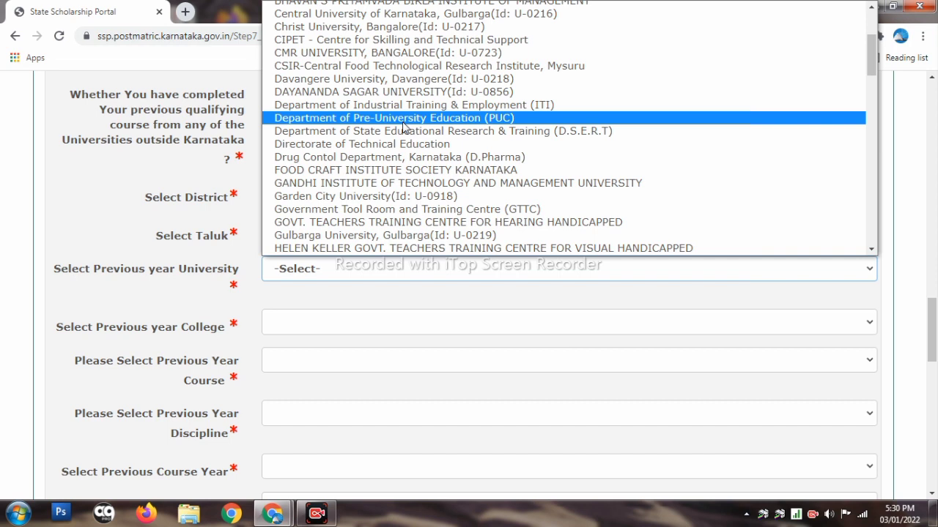
pyautogui.click(403, 119)
pyautogui.scroll(-2, 300, 247)
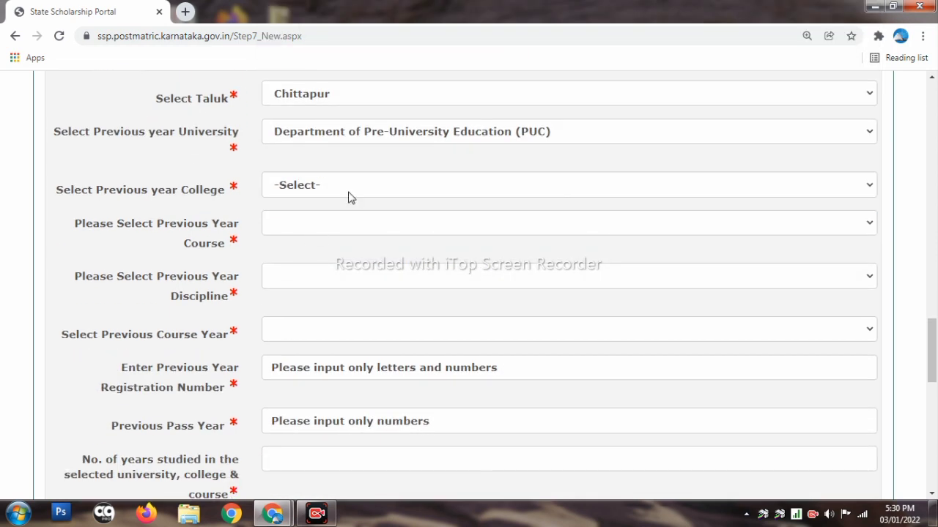
# Pick KARNATAKA PU COLLEGE (KK059) as previous-year college and PU / 11 th / 12 th as course
pyautogui.click(349, 185)
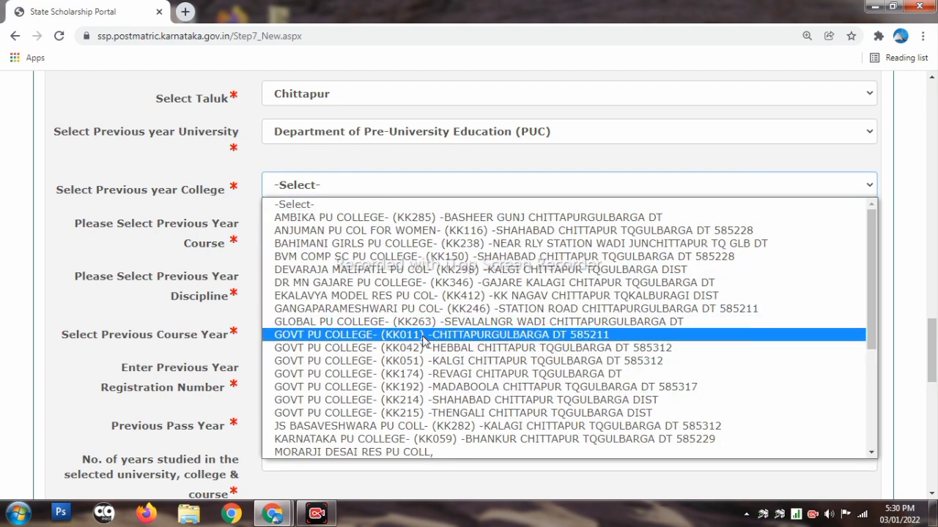
pyautogui.scroll(-3, 432, 271)
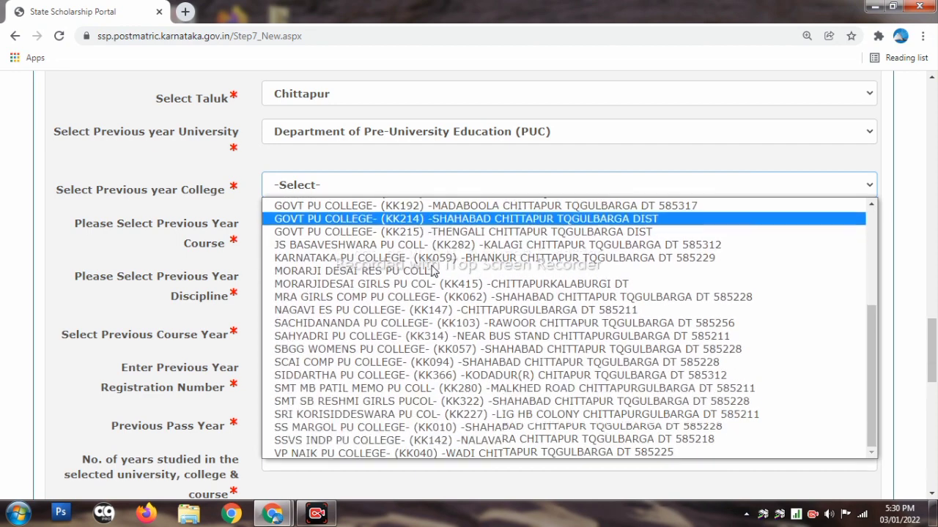
pyautogui.click(438, 257)
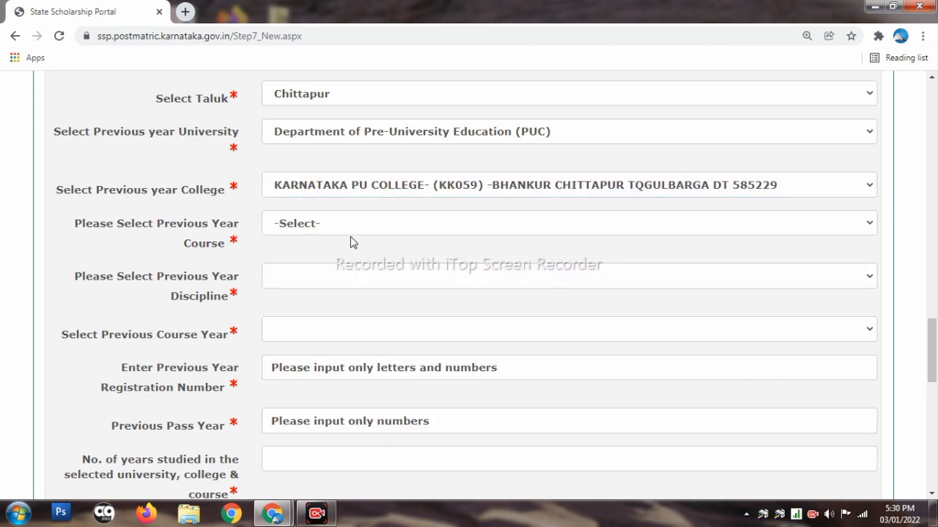
pyautogui.click(352, 226)
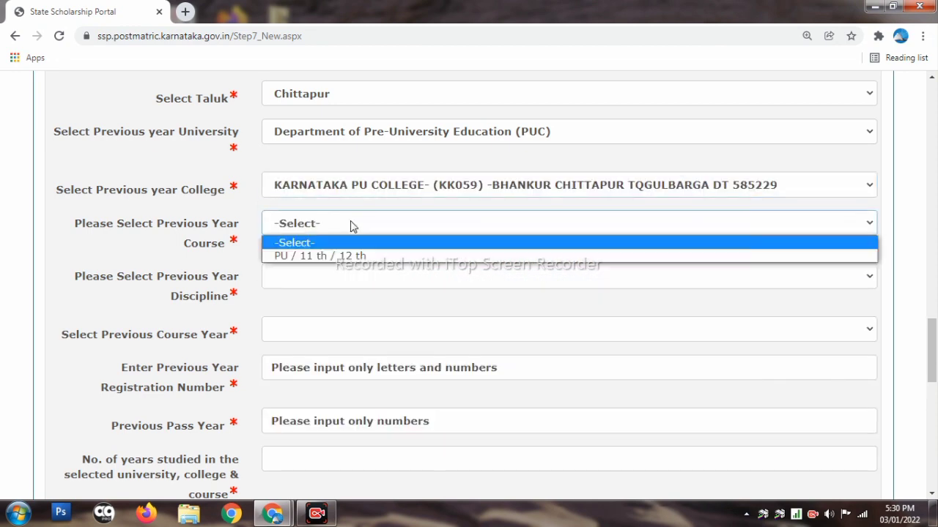
pyautogui.click(294, 257)
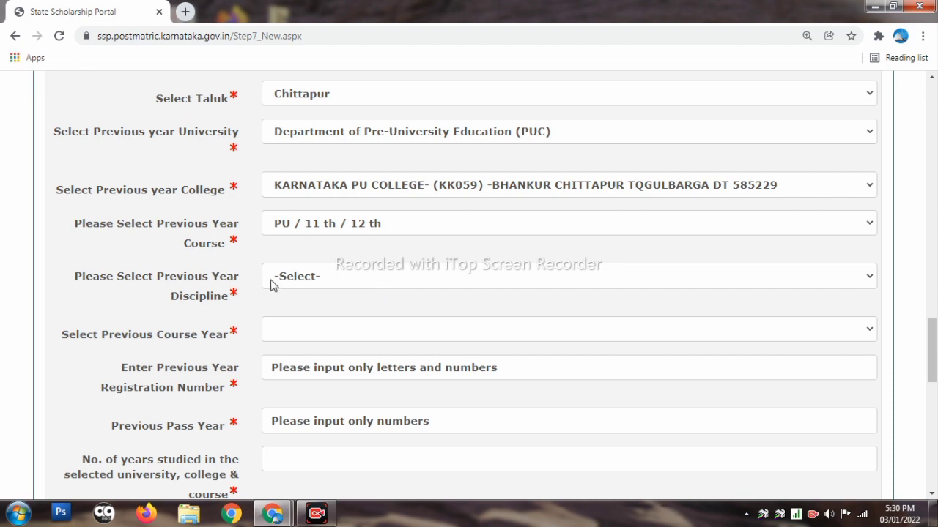
# Choose HEBA as the previous-year discipline
pyautogui.click(352, 282)
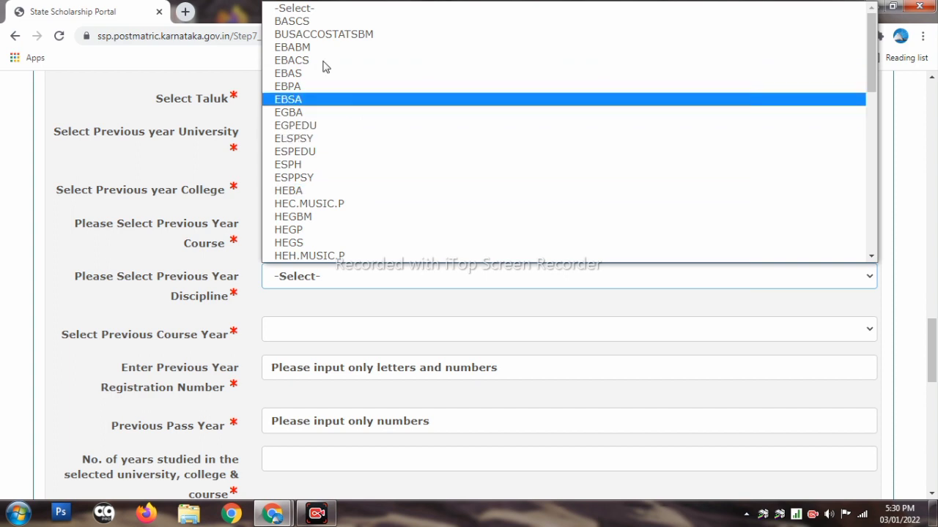
pyautogui.scroll(-10, 366, 185)
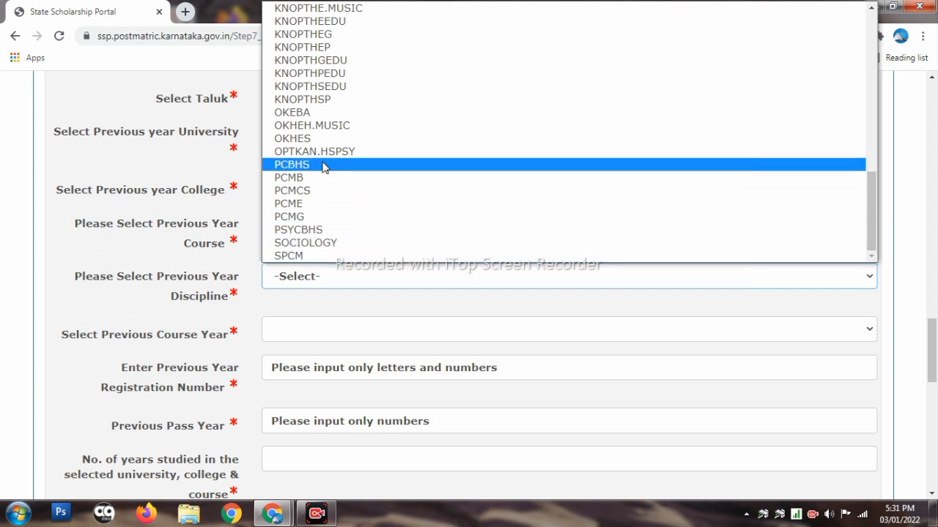
pyautogui.scroll(4, 390, 131)
pyautogui.scroll(4, 391, 131)
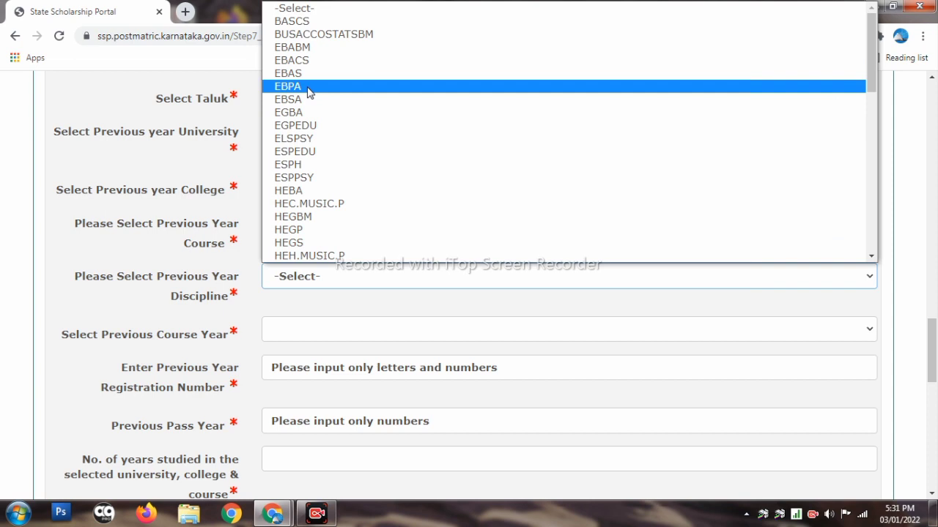
pyautogui.click(360, 192)
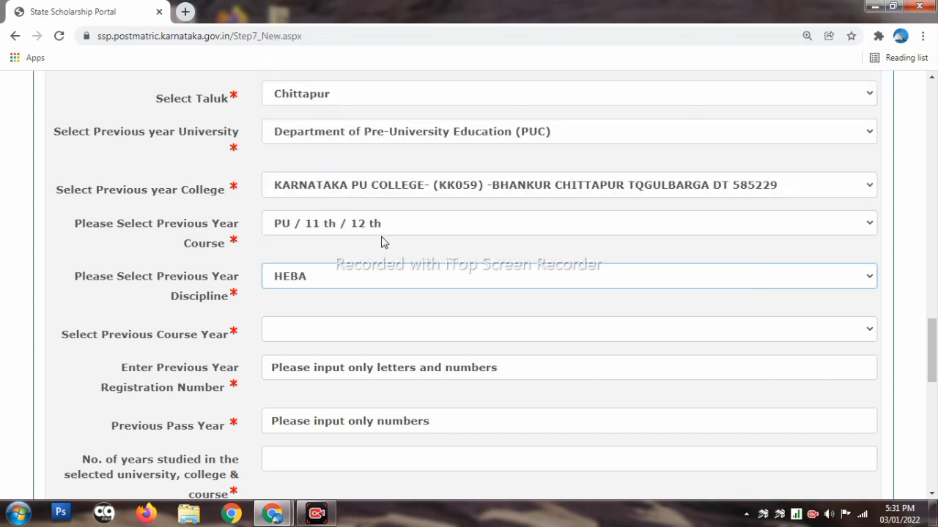
pyautogui.scroll(-1, 404, 266)
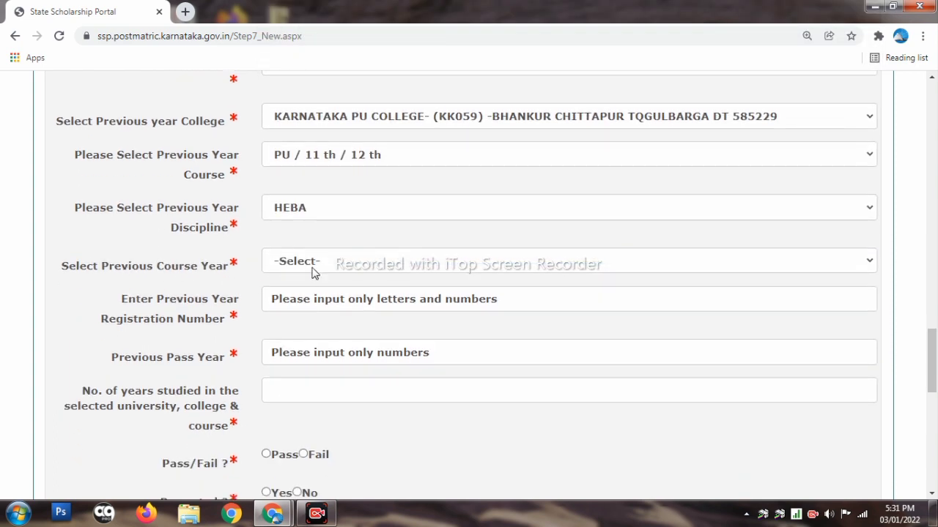
# Set the previous course year to SECOND
pyautogui.click(323, 262)
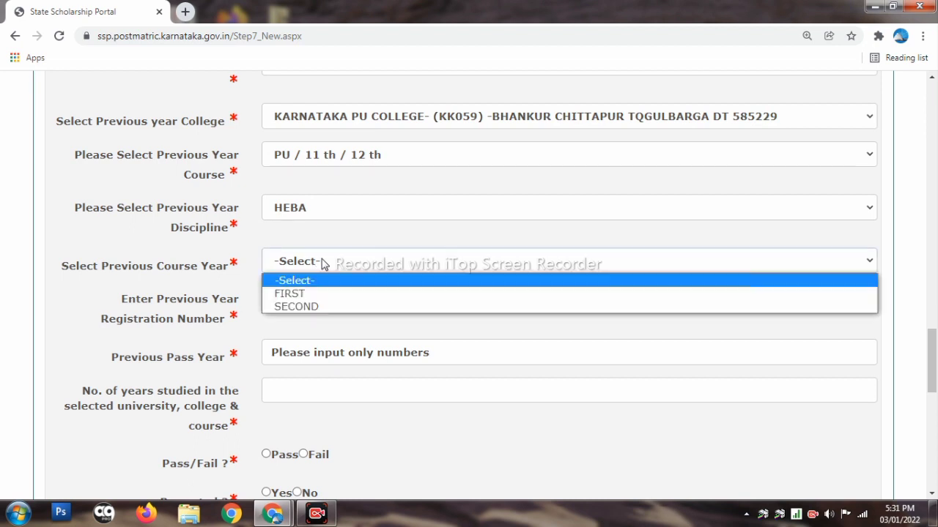
pyautogui.click(358, 306)
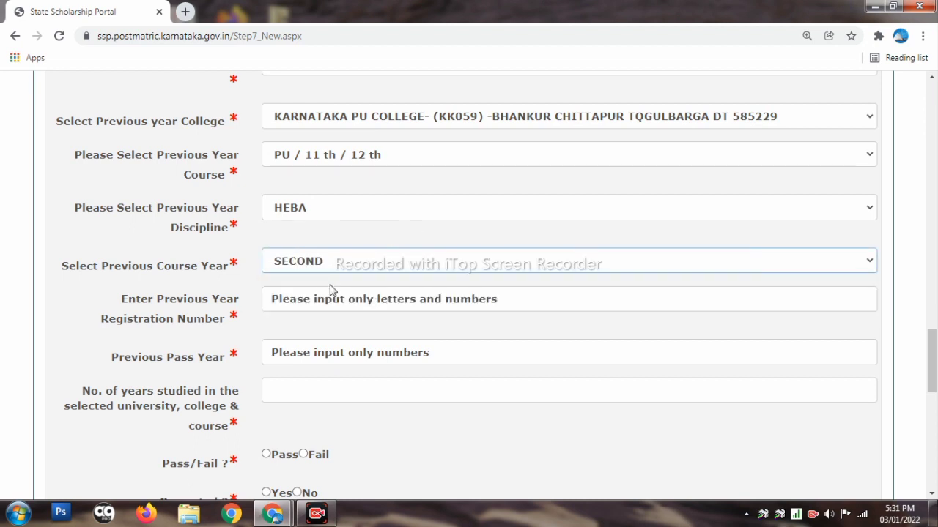
pyautogui.scroll(-1, 329, 224)
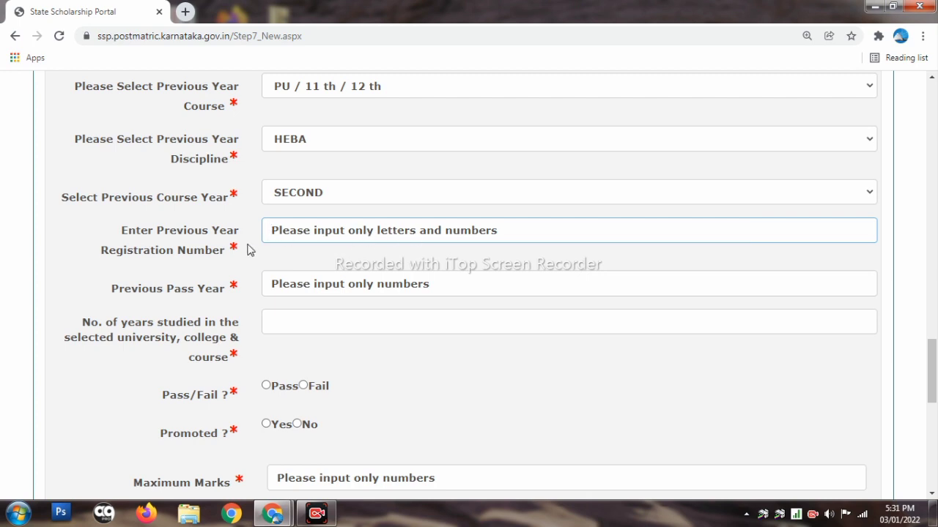
pyautogui.click(211, 234)
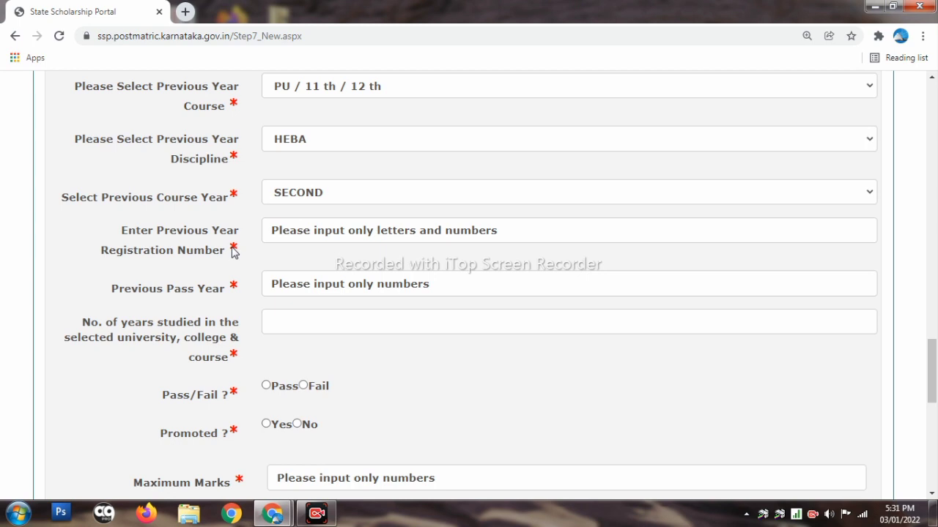
# Enter the registration number, pass year 2021, 2 years studied, and mark the year passed
pyautogui.click(305, 219)
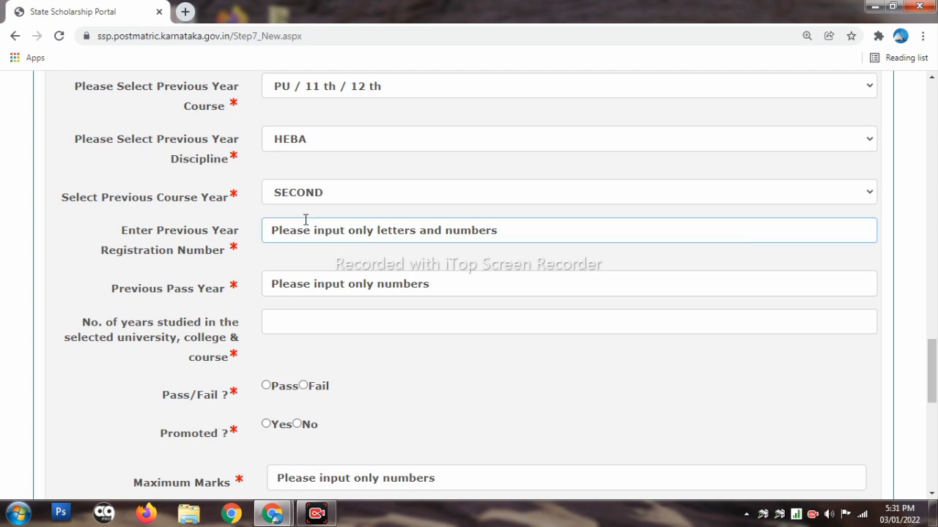
pyautogui.write('20')
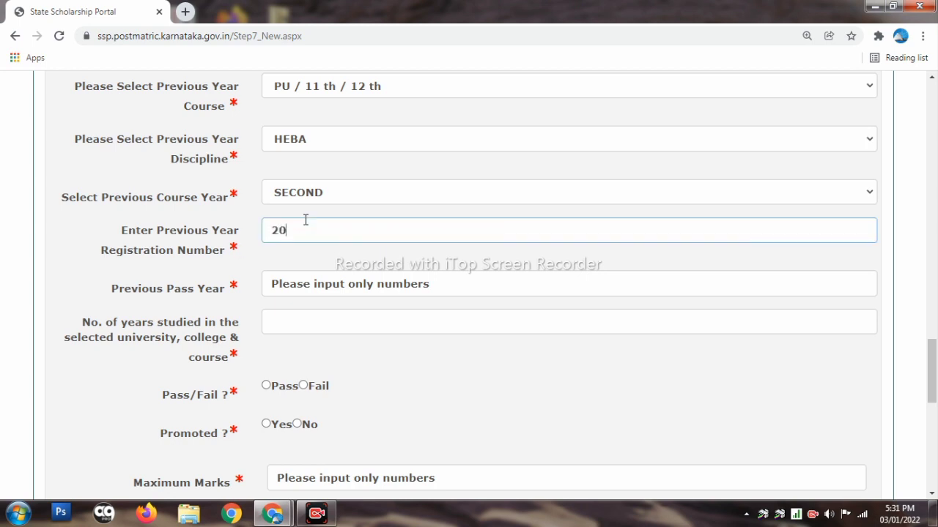
pyautogui.press('BackSpace')
pyautogui.write('40109')
pyautogui.click(345, 282)
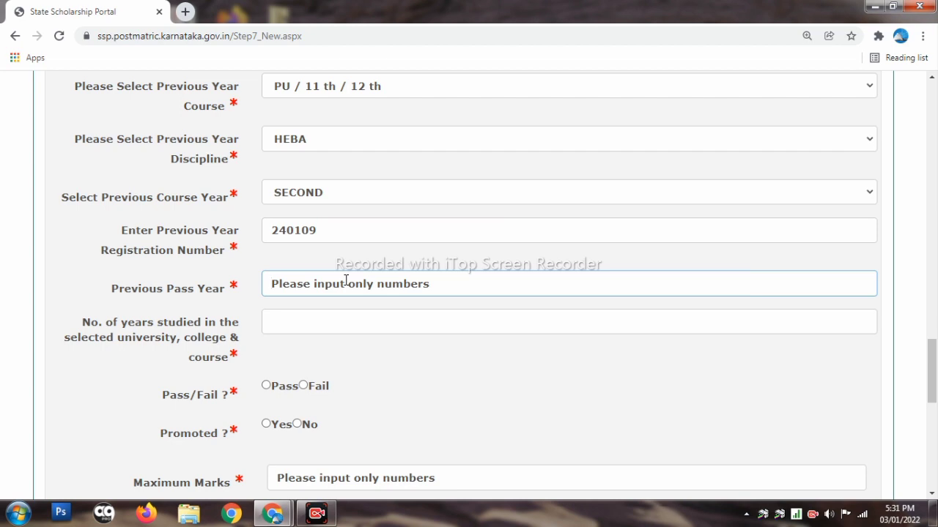
pyautogui.write('2021')
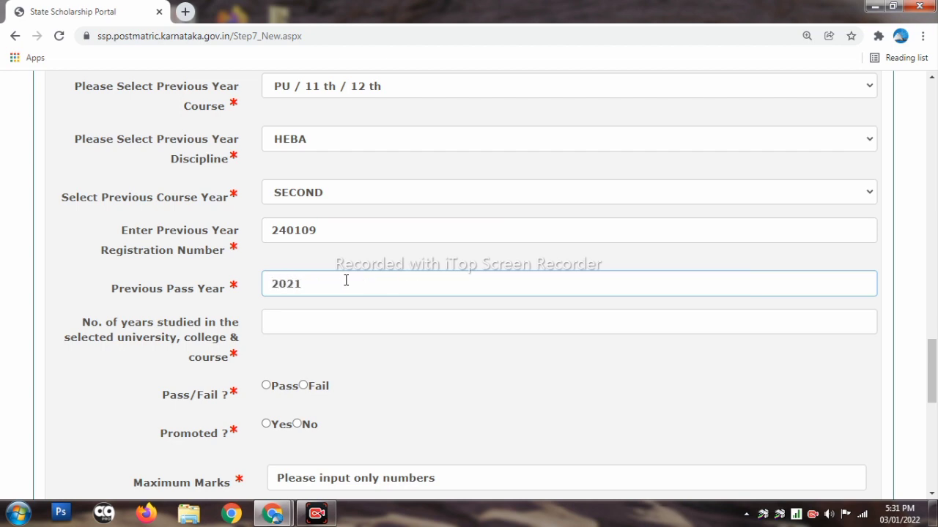
pyautogui.scroll(-1, 346, 281)
pyautogui.click(334, 253)
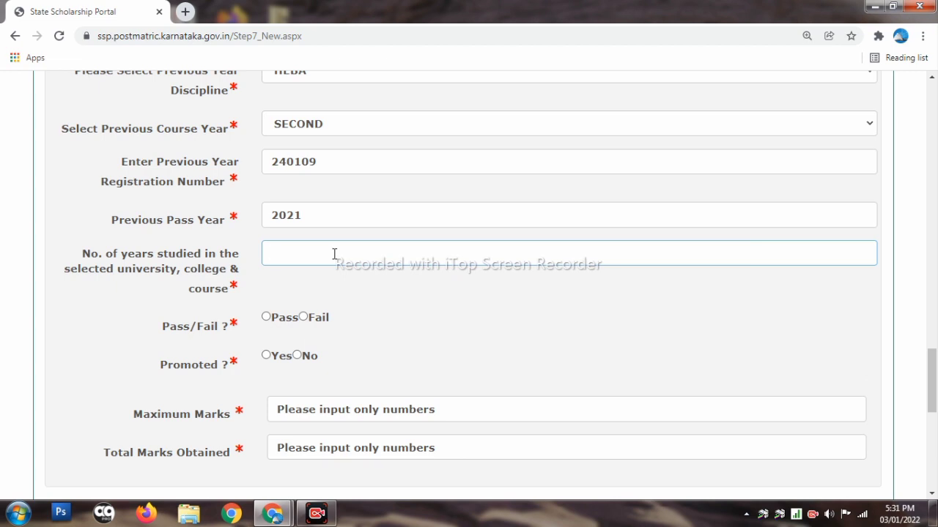
pyautogui.write('2')
pyautogui.scroll(-1, 333, 253)
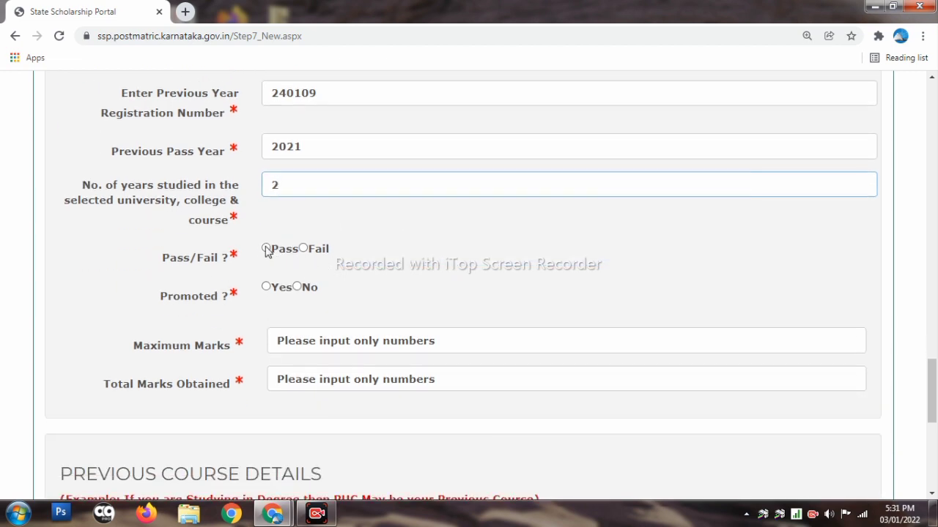
pyautogui.click(266, 248)
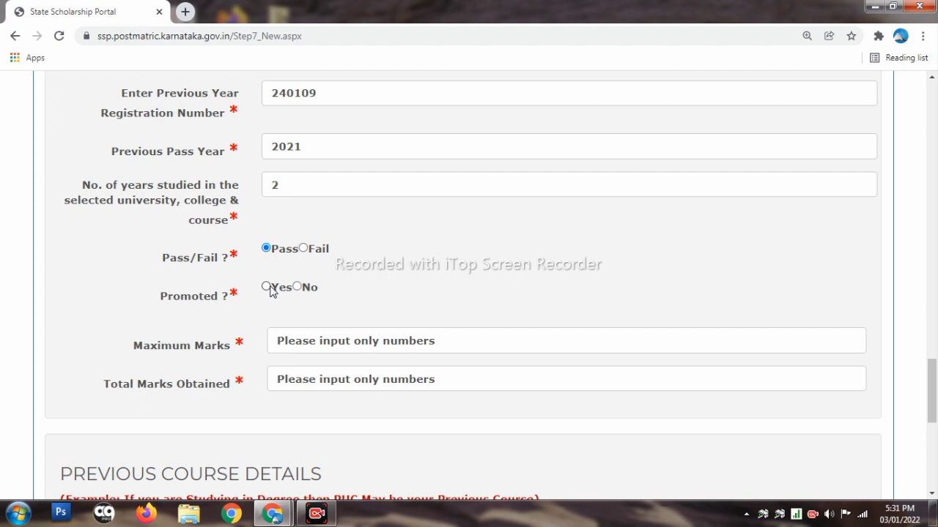
# Enter maximum marks 600 and marks obtained 474, giving 79.00%
pyautogui.scroll(-1, 391, 307)
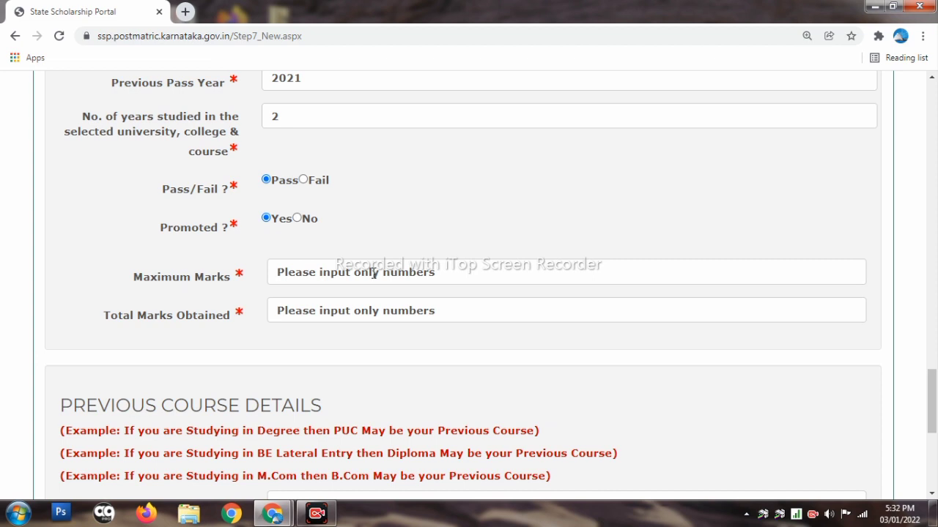
pyautogui.click(375, 274)
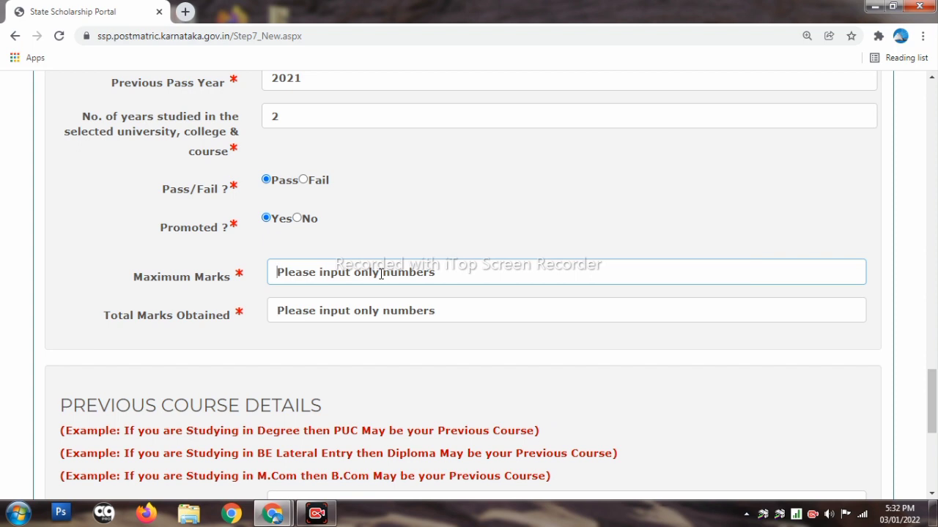
pyautogui.write('600')
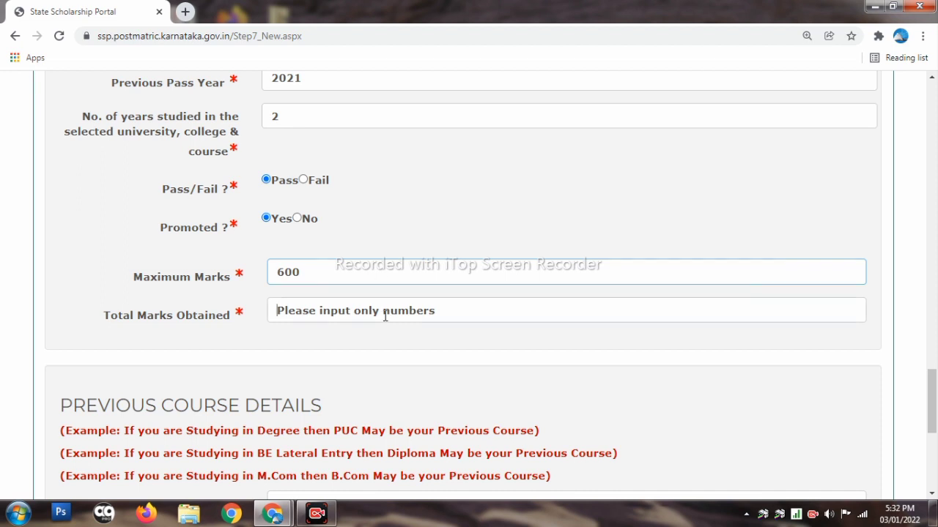
pyautogui.click(385, 316)
pyautogui.write('474')
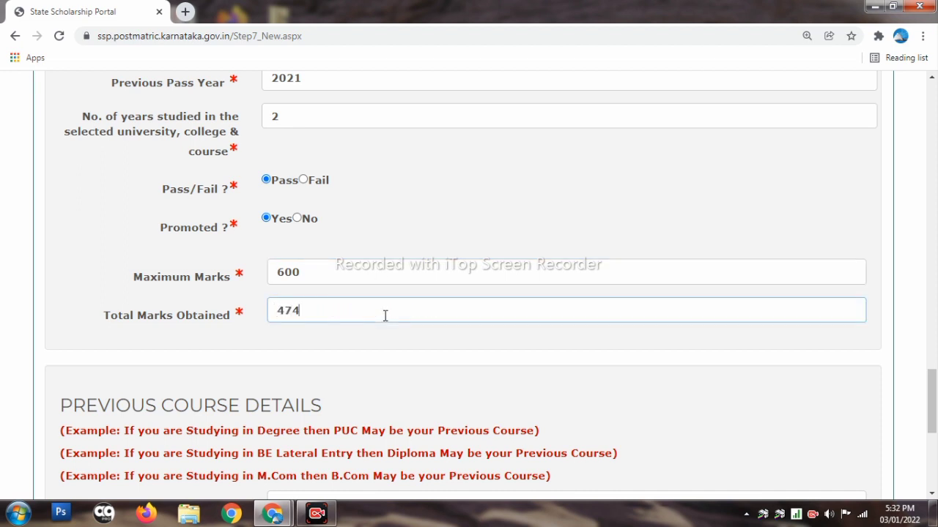
pyautogui.click(362, 333)
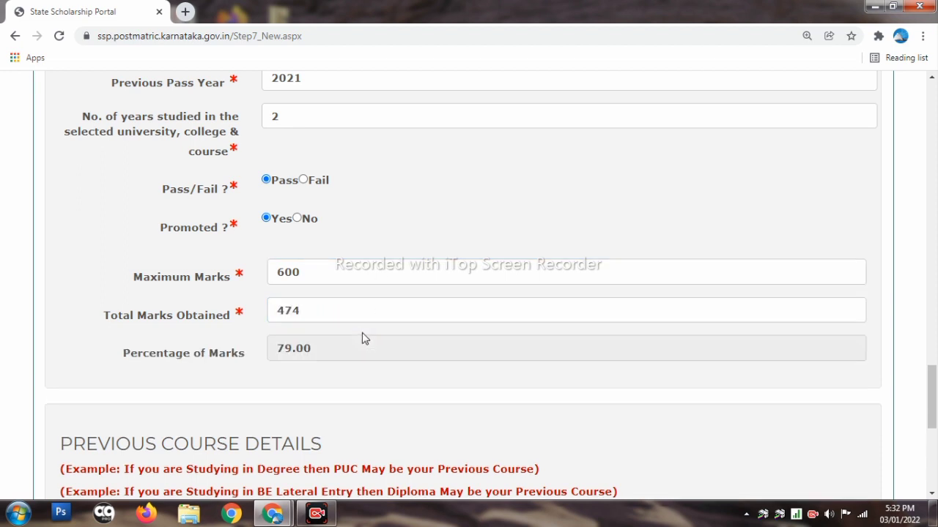
pyautogui.scroll(-1, 362, 333)
pyautogui.scroll(-2, 300, 282)
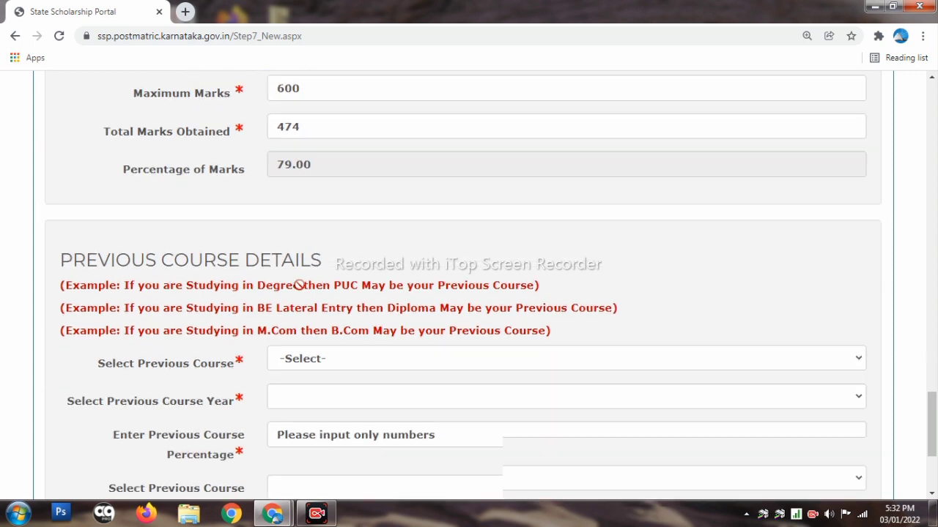
pyautogui.scroll(-1, 249, 308)
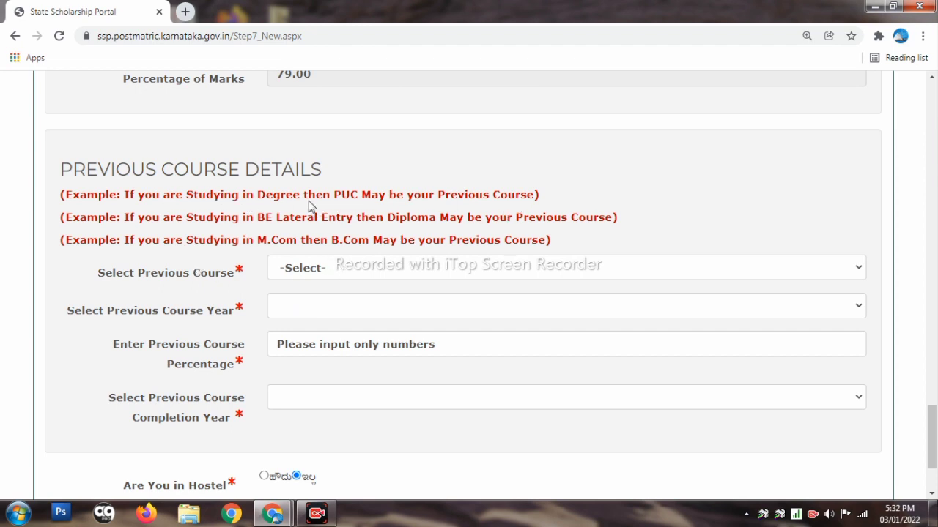
# Select PU / 11 th / 12 th as the previous course with year SECOND
pyautogui.click(351, 277)
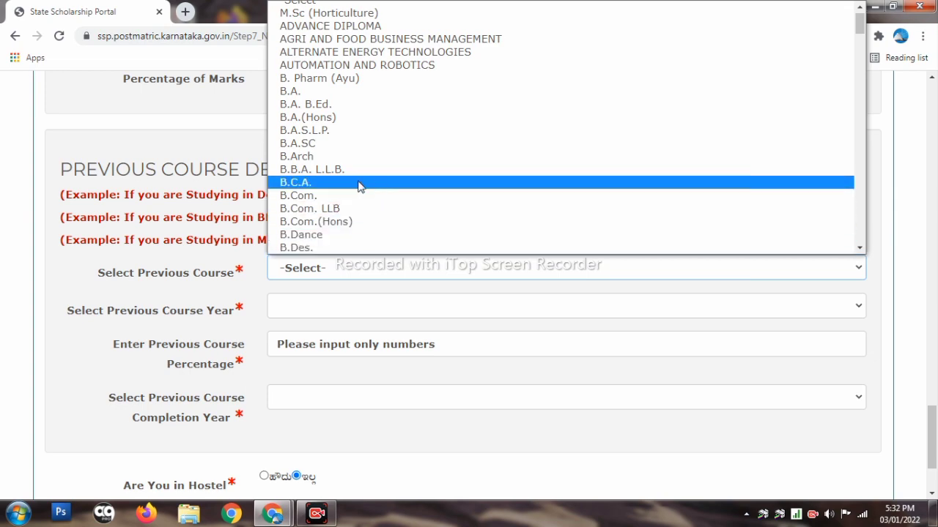
pyautogui.scroll(-4, 448, 190)
pyautogui.scroll(-10, 447, 190)
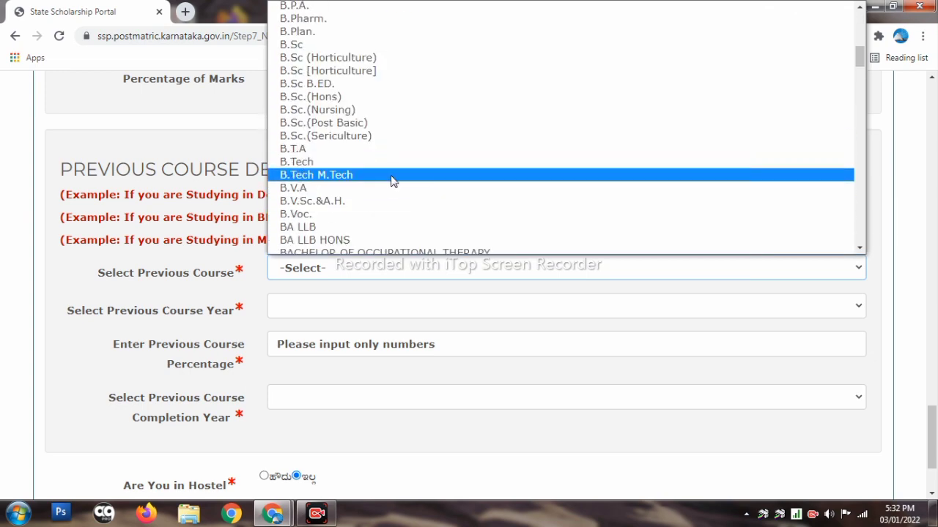
pyautogui.scroll(-15, 408, 187)
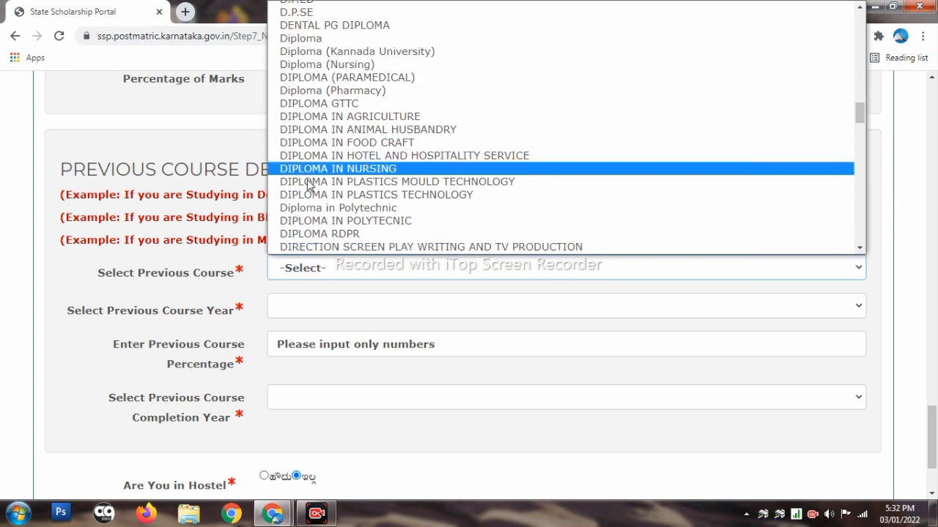
pyautogui.scroll(-20, 351, 143)
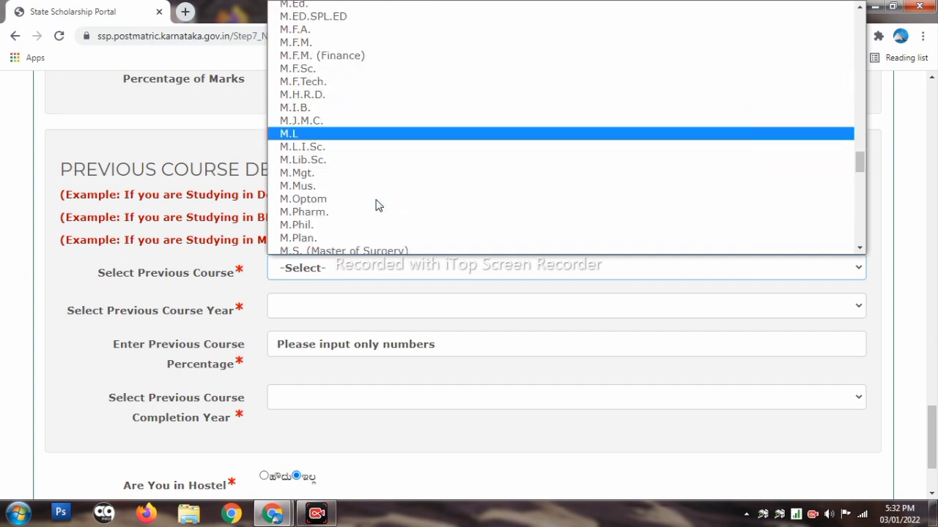
pyautogui.scroll(-6, 365, 194)
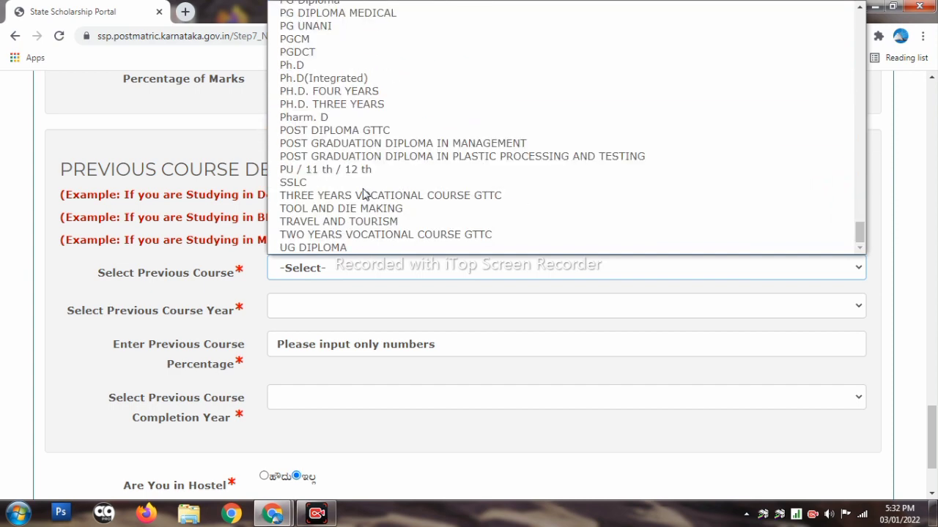
pyautogui.scroll(2, 364, 194)
pyautogui.scroll(-2, 352, 187)
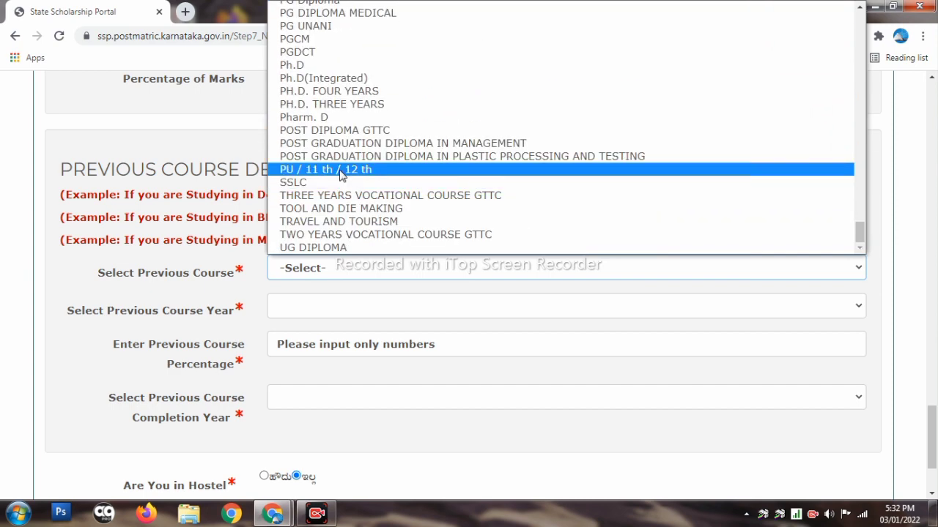
pyautogui.click(339, 174)
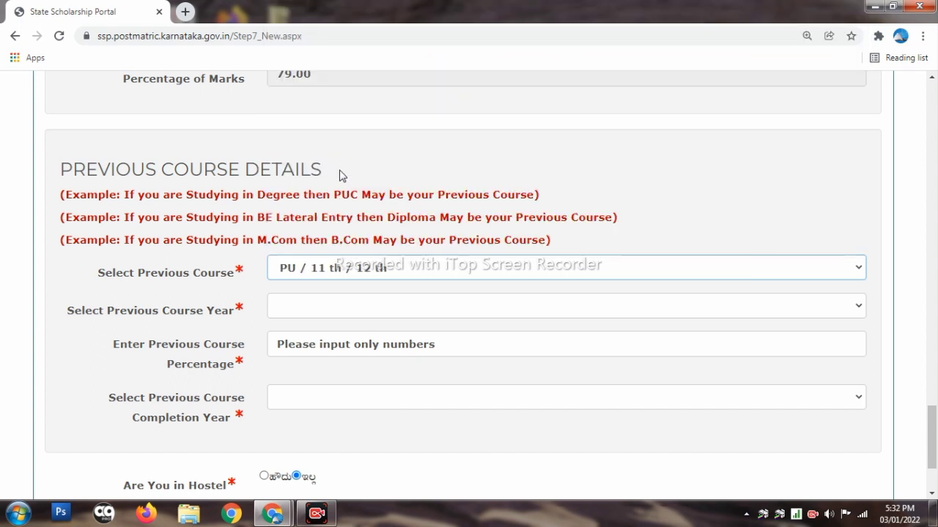
pyautogui.scroll(-3, 513, 352)
pyautogui.click(387, 204)
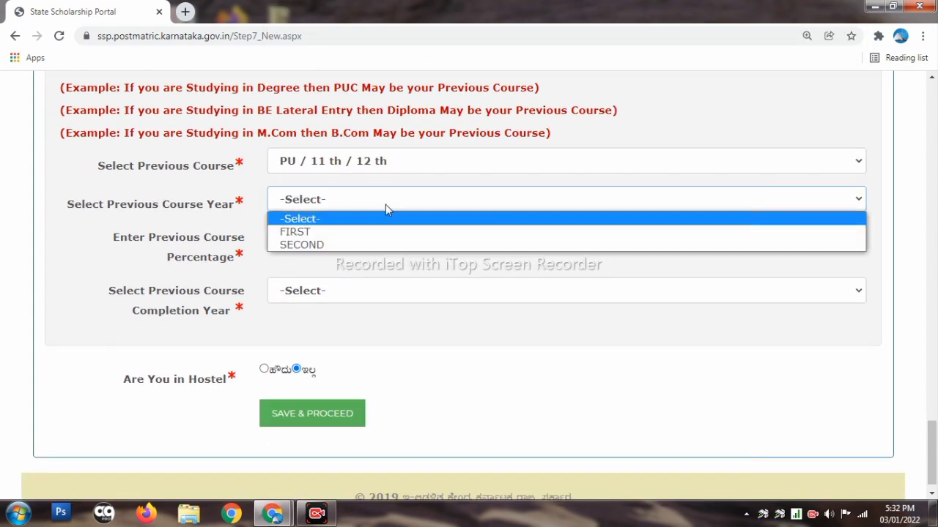
pyautogui.click(351, 245)
# Enter 79 as the previous course percentage, numbers only
pyautogui.click(324, 239)
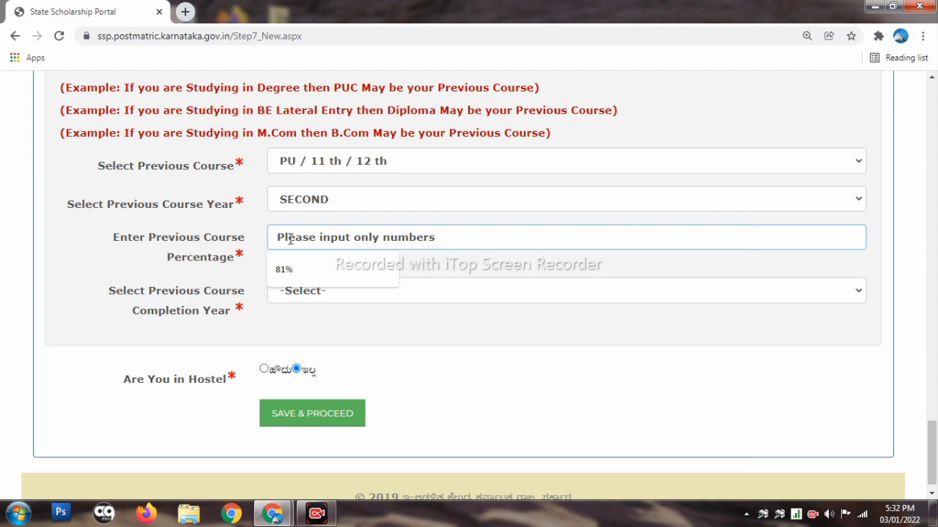
pyautogui.write('79')
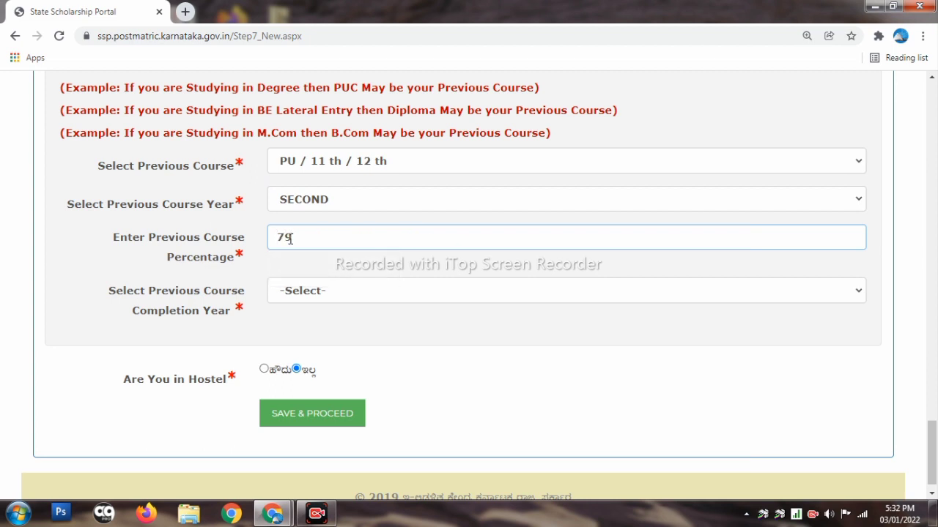
pyautogui.press('%')
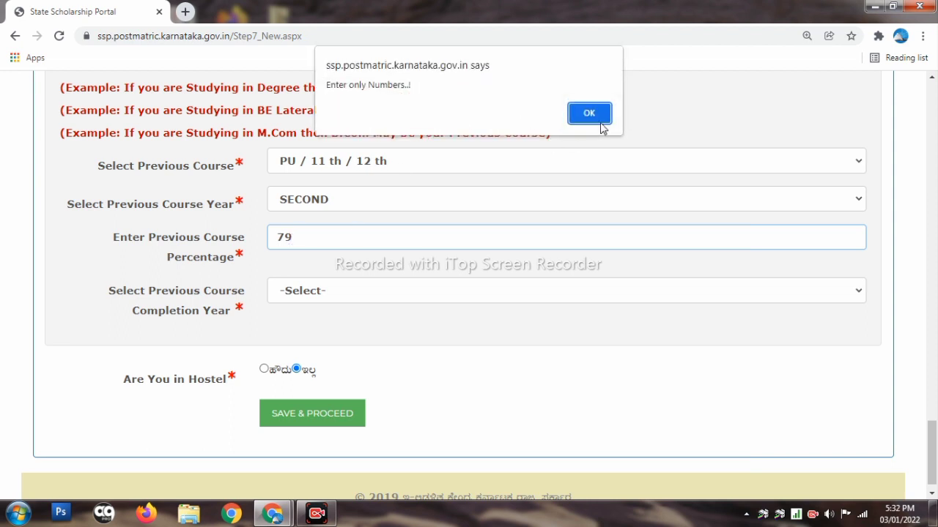
pyautogui.click(599, 119)
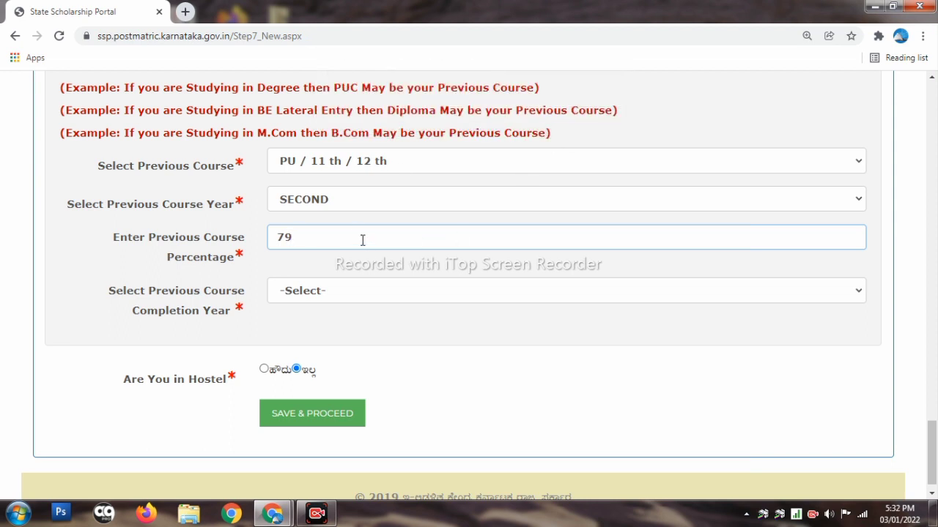
pyautogui.scroll(-1, 361, 242)
# Set completion year 2021 and answer No (ಇಲ್ಲ) to staying in a hostel
pyautogui.click(359, 268)
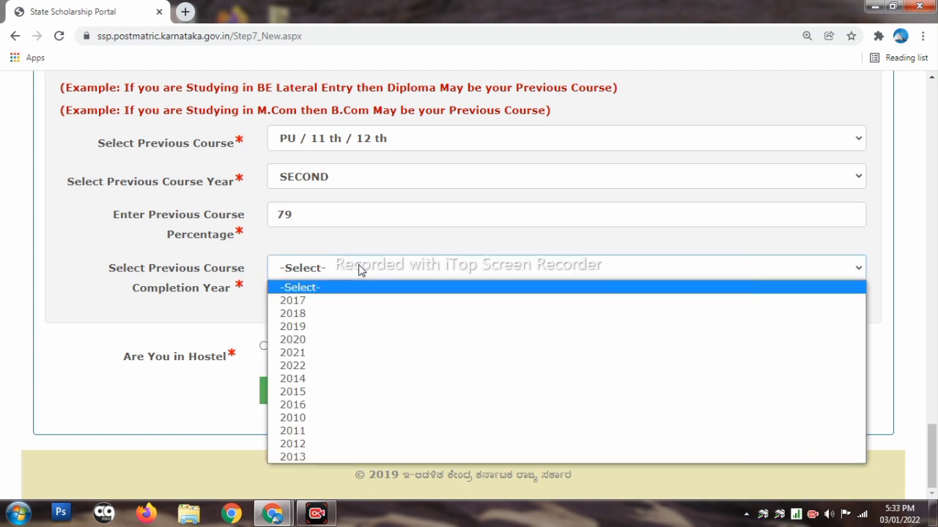
pyautogui.click(318, 353)
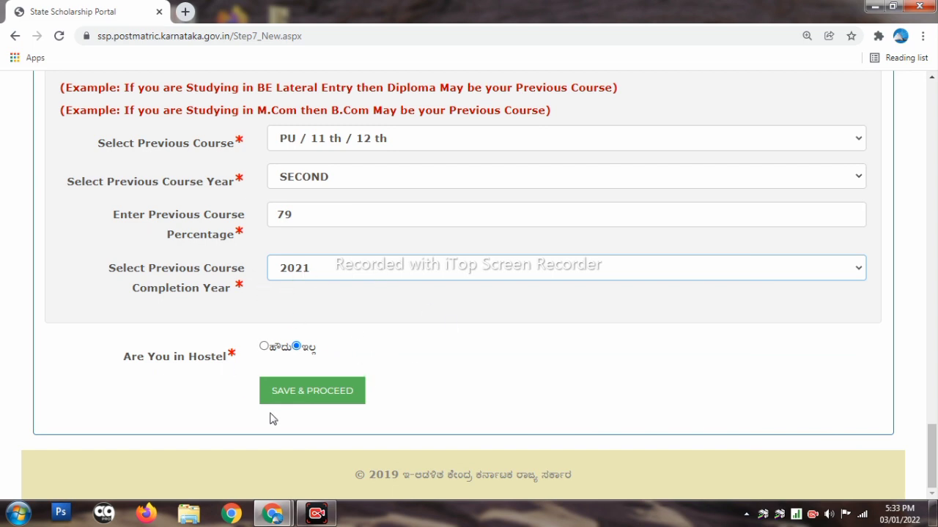
pyautogui.click(265, 346)
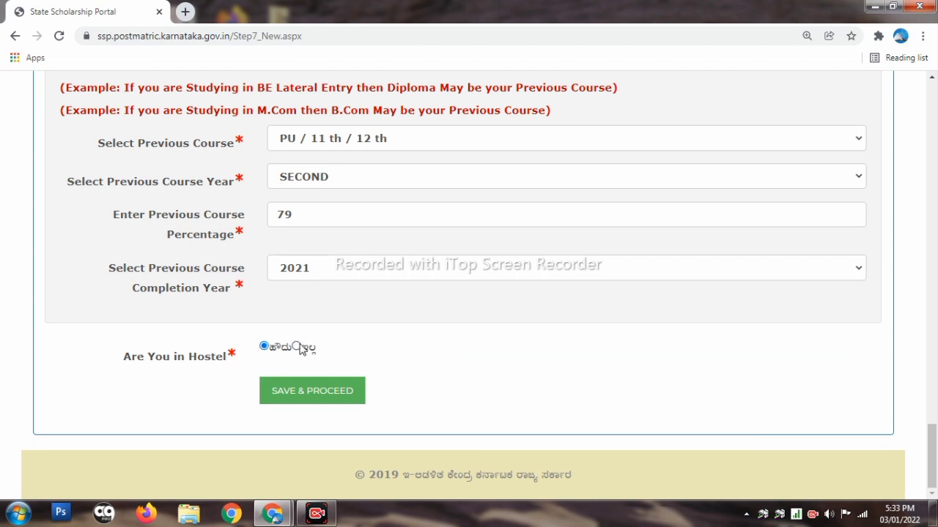
pyautogui.click(296, 347)
# Save the college, course and hostel details and continue to E-Attestation Details
pyautogui.click(305, 389)
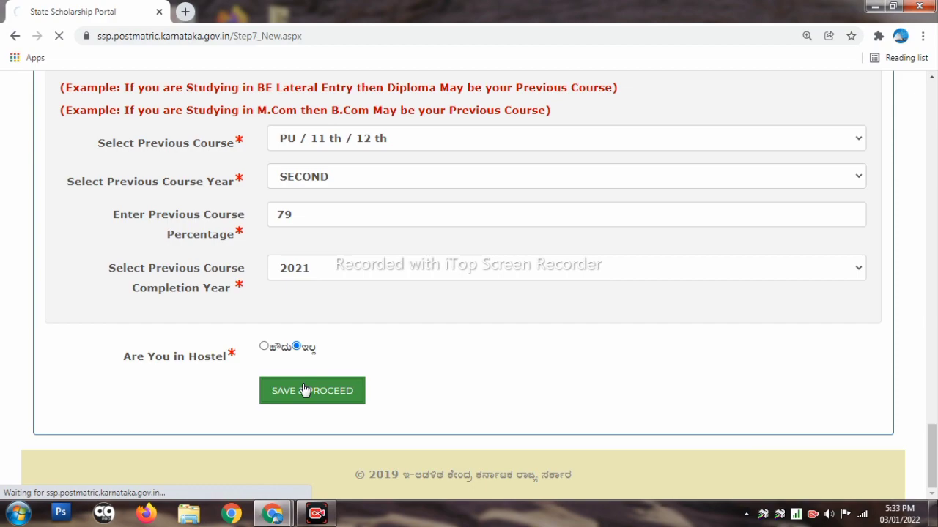
pyautogui.scroll(-5, 373, 348)
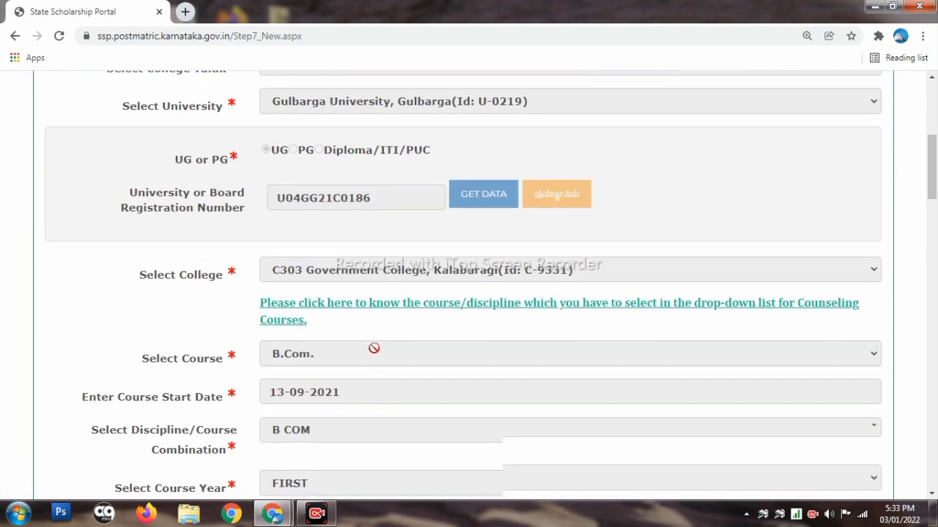
pyautogui.scroll(-15, 374, 348)
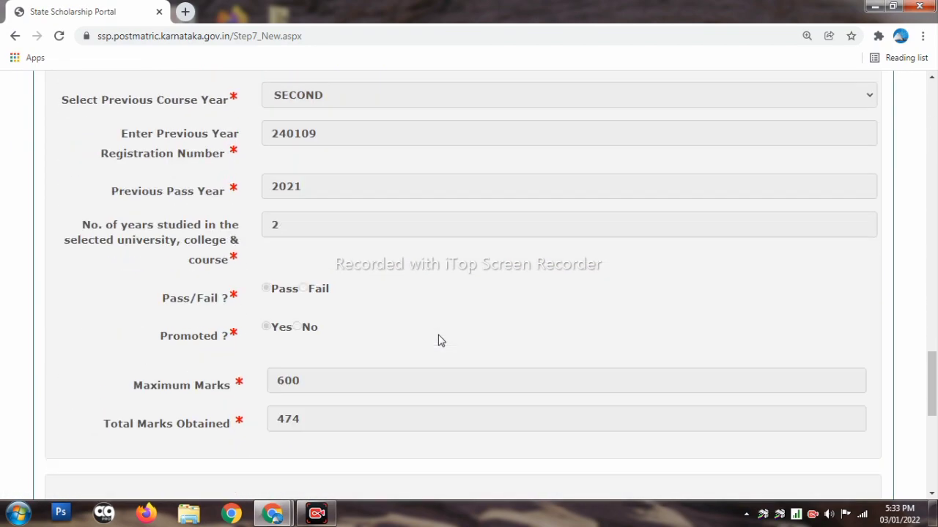
pyautogui.scroll(-6, 438, 340)
pyautogui.scroll(15, 322, 356)
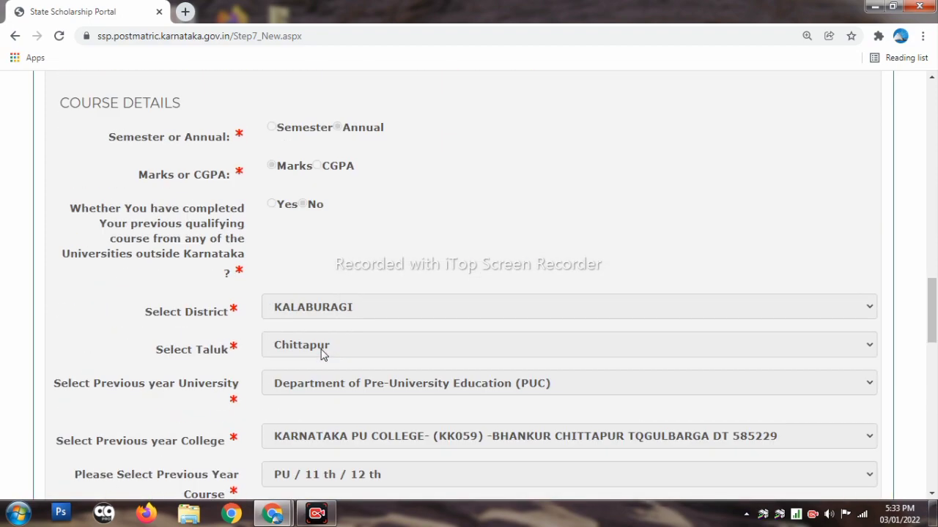
pyautogui.scroll(15, 323, 355)
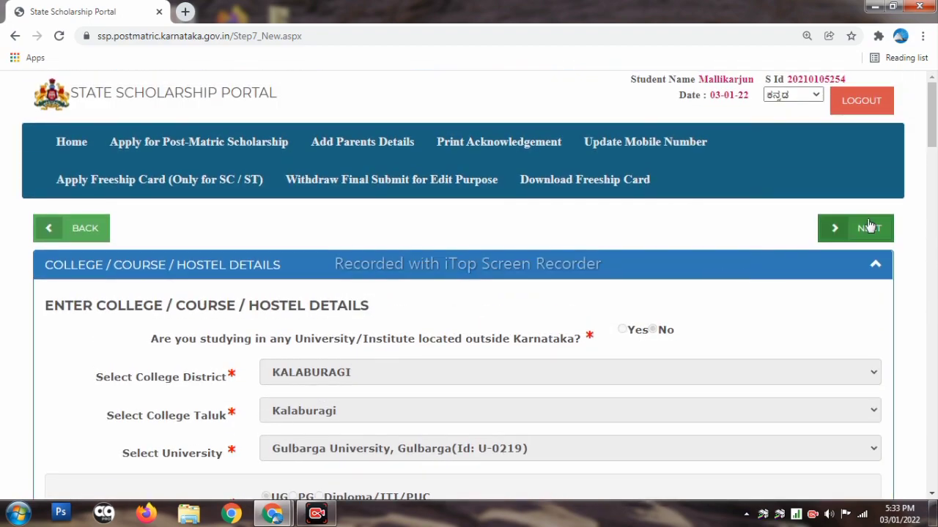
pyautogui.click(868, 228)
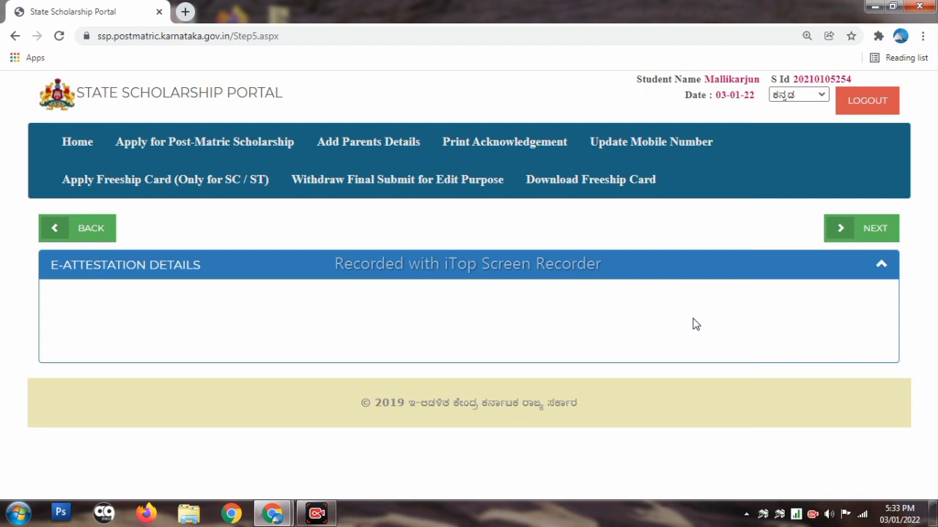
# Continue past E-Attestation to the Final Submit summary page
pyautogui.click(867, 241)
pyautogui.scroll(-2, 669, 257)
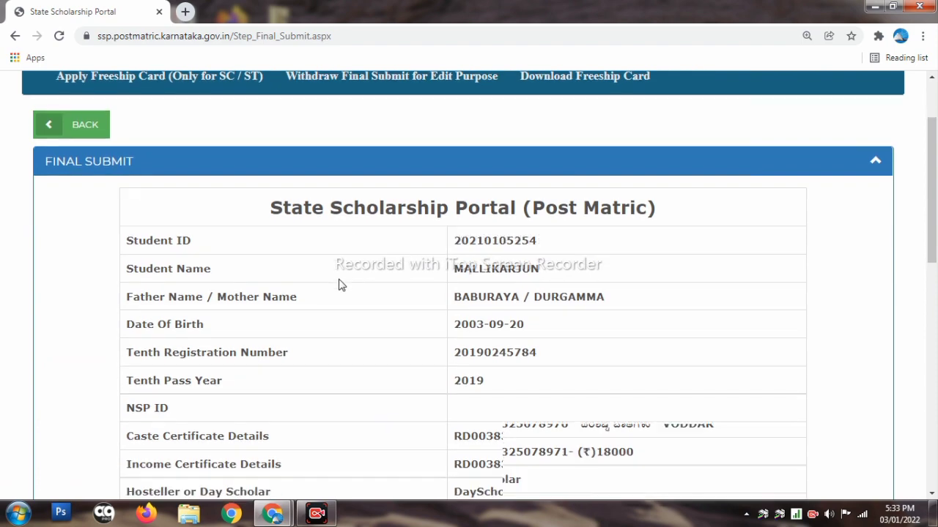
pyautogui.scroll(-1, 644, 276)
pyautogui.scroll(2, 525, 284)
pyautogui.scroll(-3, 524, 284)
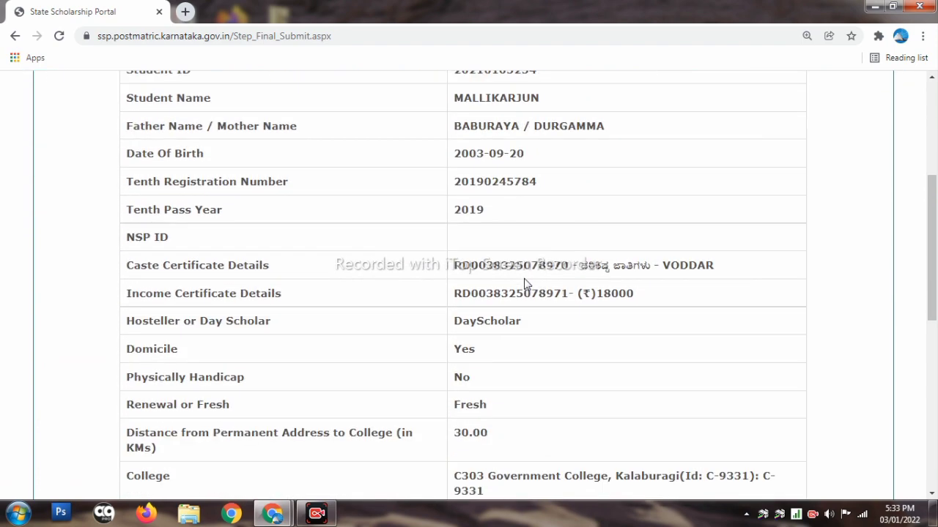
pyautogui.scroll(-7, 525, 284)
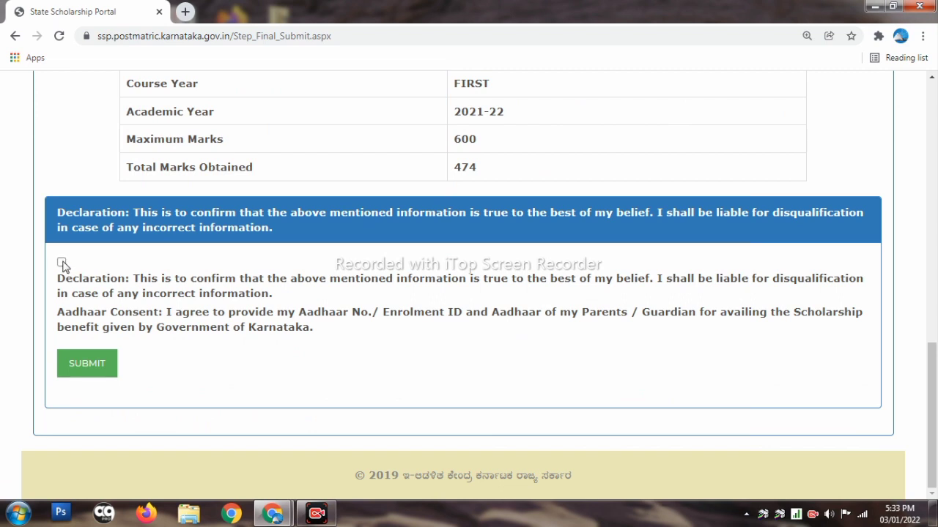
# Tick the declaration and Aadhaar consent box and submit the application
pyautogui.click(62, 262)
pyautogui.click(91, 363)
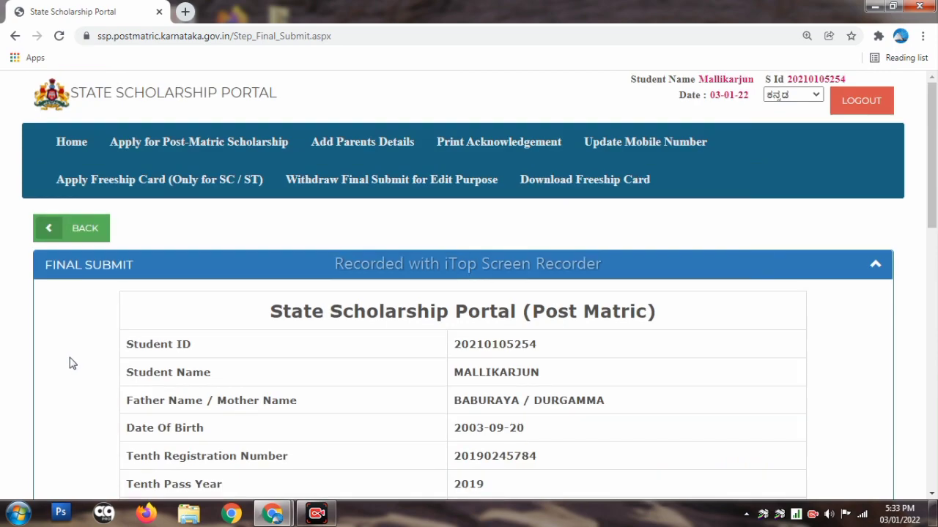
pyautogui.scroll(-15, 72, 364)
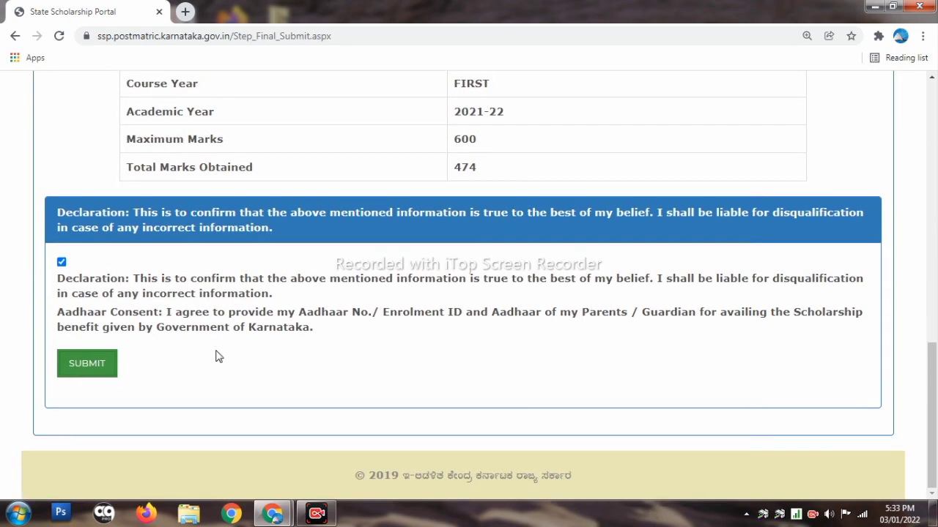
pyautogui.scroll(7, 378, 320)
pyautogui.scroll(2, 379, 320)
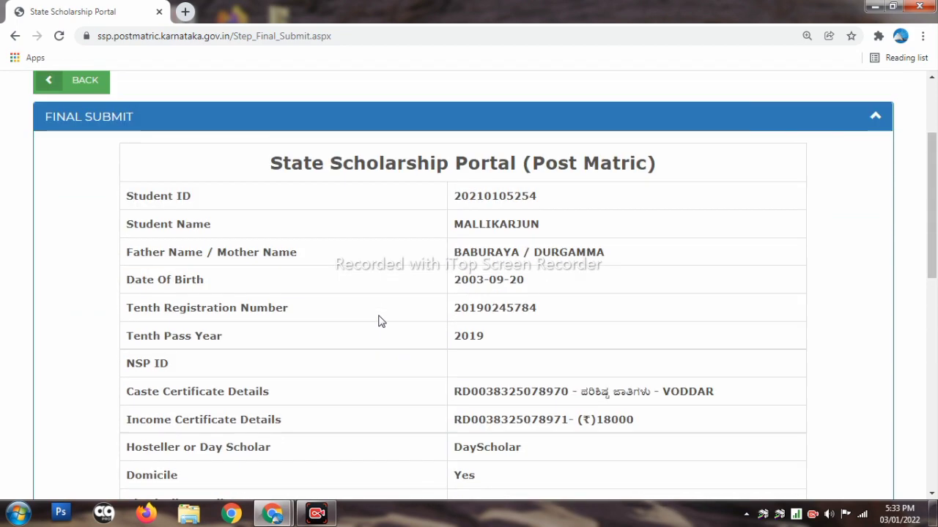
pyautogui.scroll(3, 378, 321)
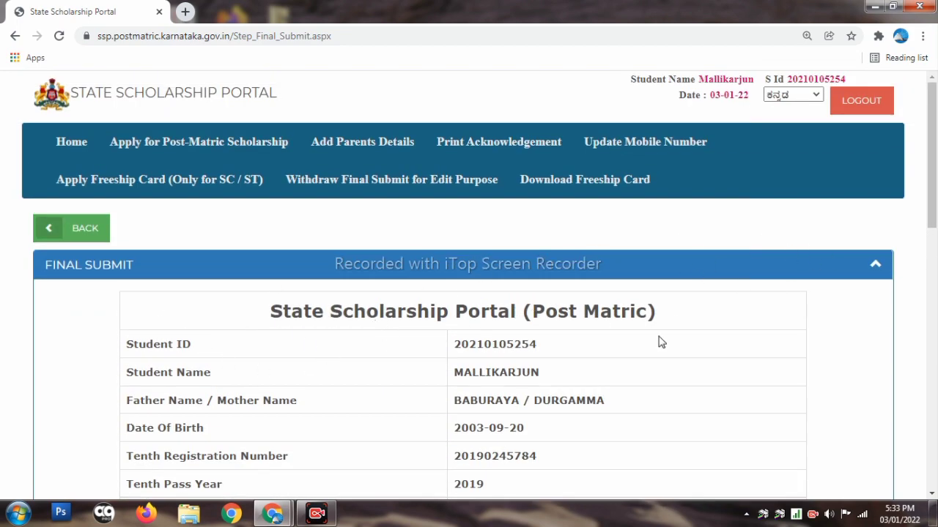
pyautogui.scroll(-10, 403, 330)
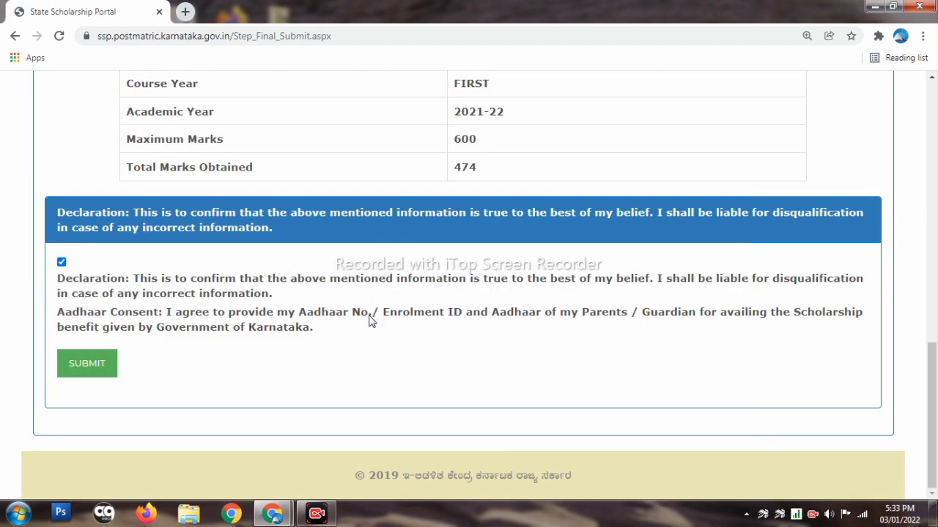
pyautogui.scroll(6, 371, 320)
pyautogui.scroll(5, 368, 322)
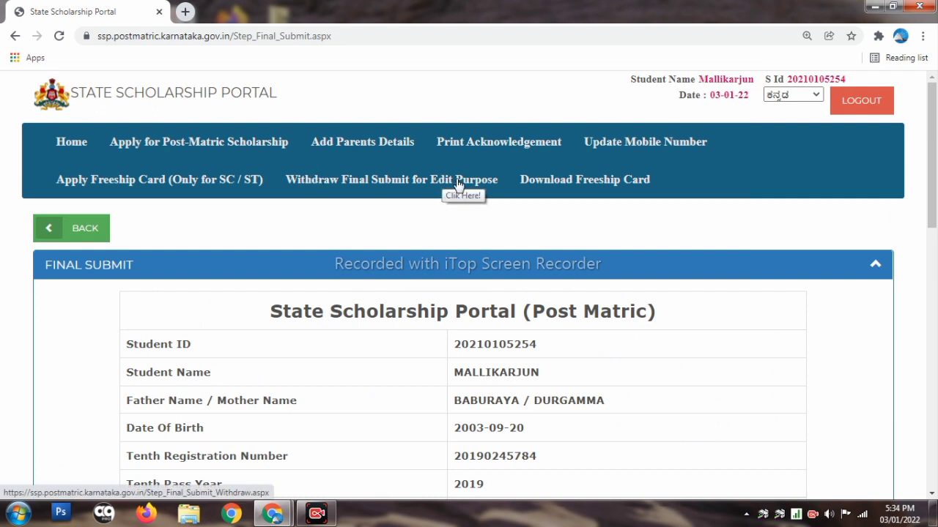
pyautogui.scroll(-2, 440, 219)
pyautogui.scroll(-1, 387, 249)
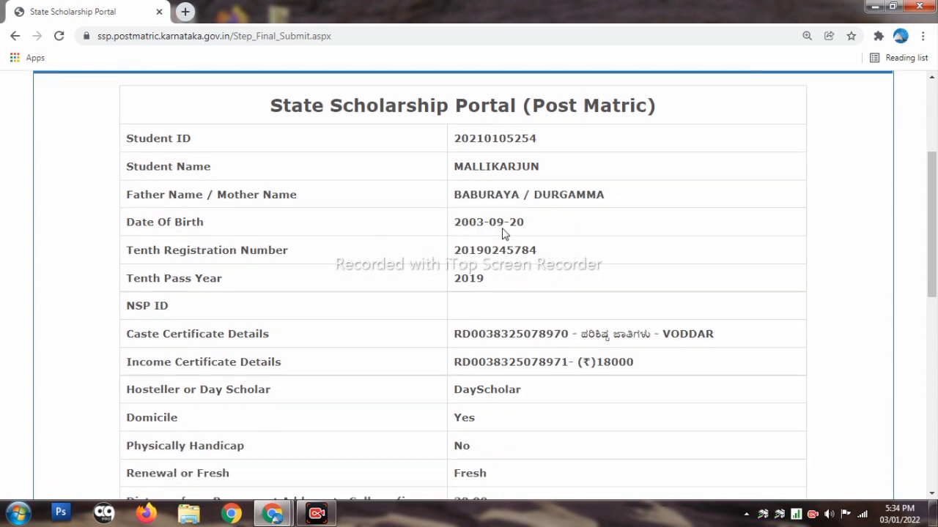
pyautogui.scroll(3, 374, 198)
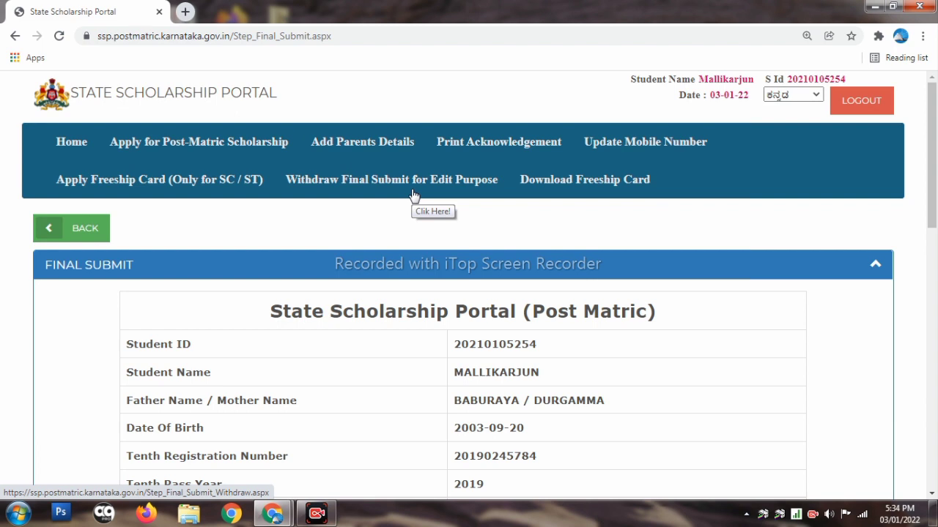
pyautogui.scroll(-1, 414, 196)
pyautogui.scroll(1, 414, 196)
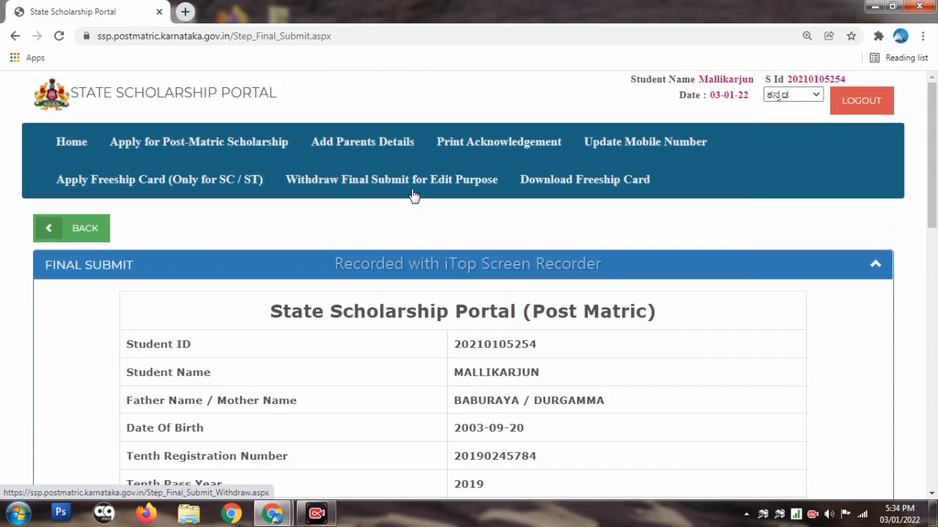